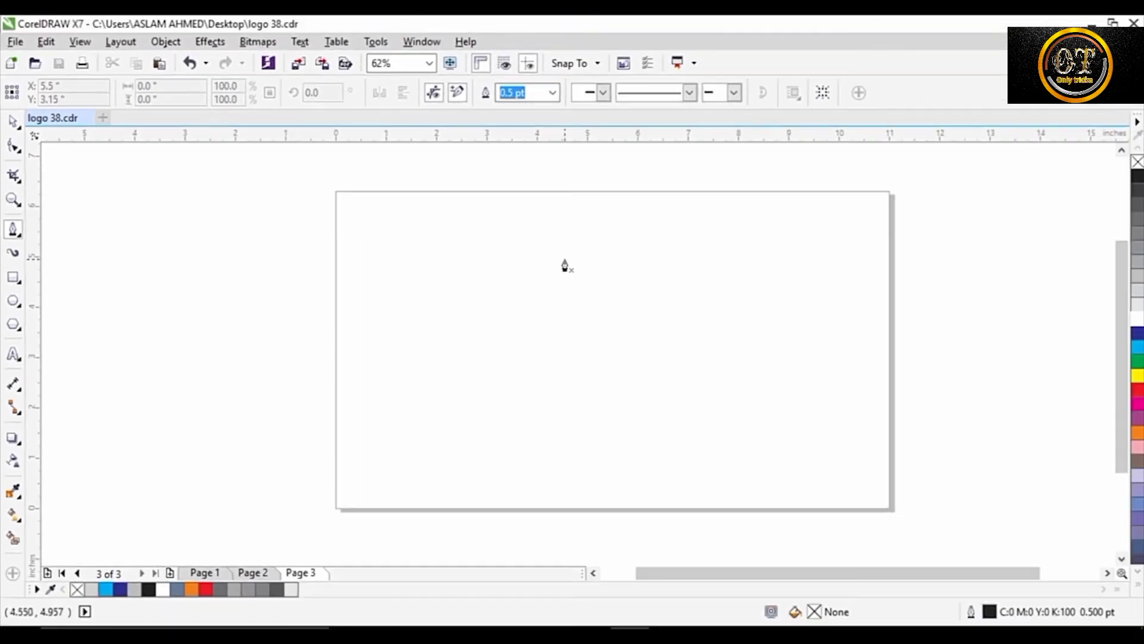
- Draw a closed two-node Pen tool path as a diagonal line about 1.5 in wide and 2.1 in high, sloping down to the right
left_click(661, 358)
scroll(647, 330, "up", 2)
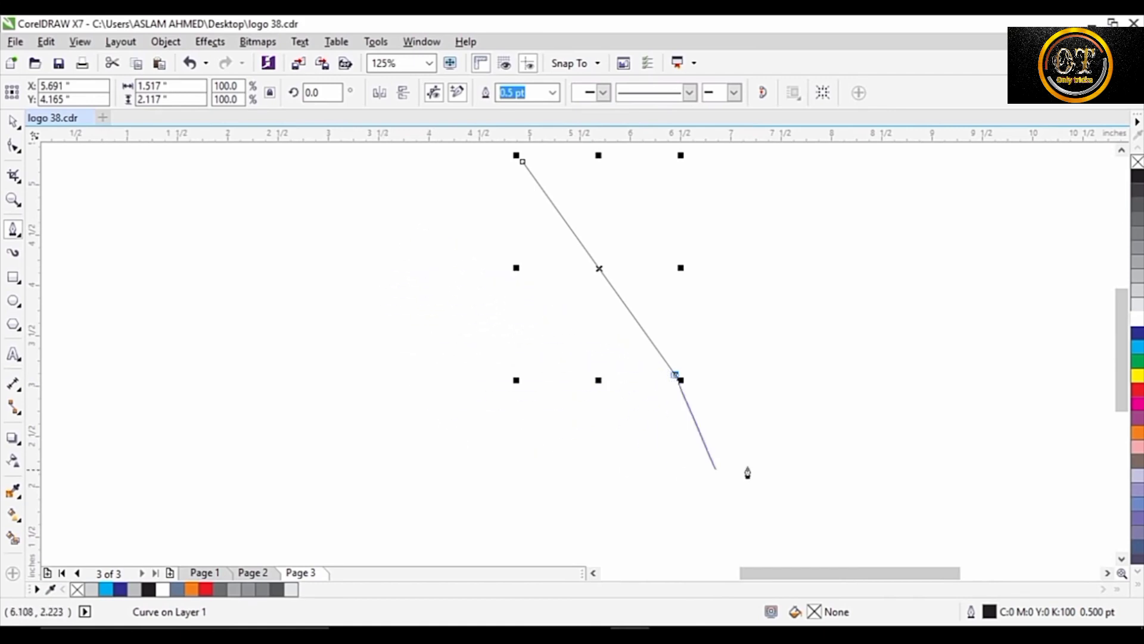
left_click(522, 161)
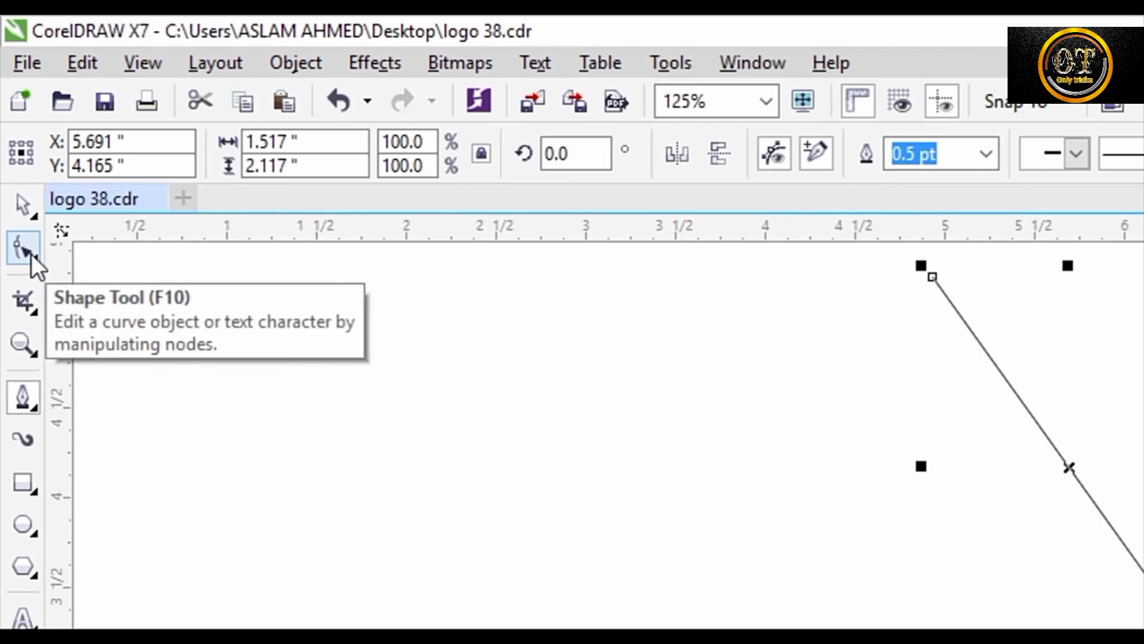
- Convert one of the two overlapping line segments to a curve and bend it into an S shape with its control handles
left_click(31, 253)
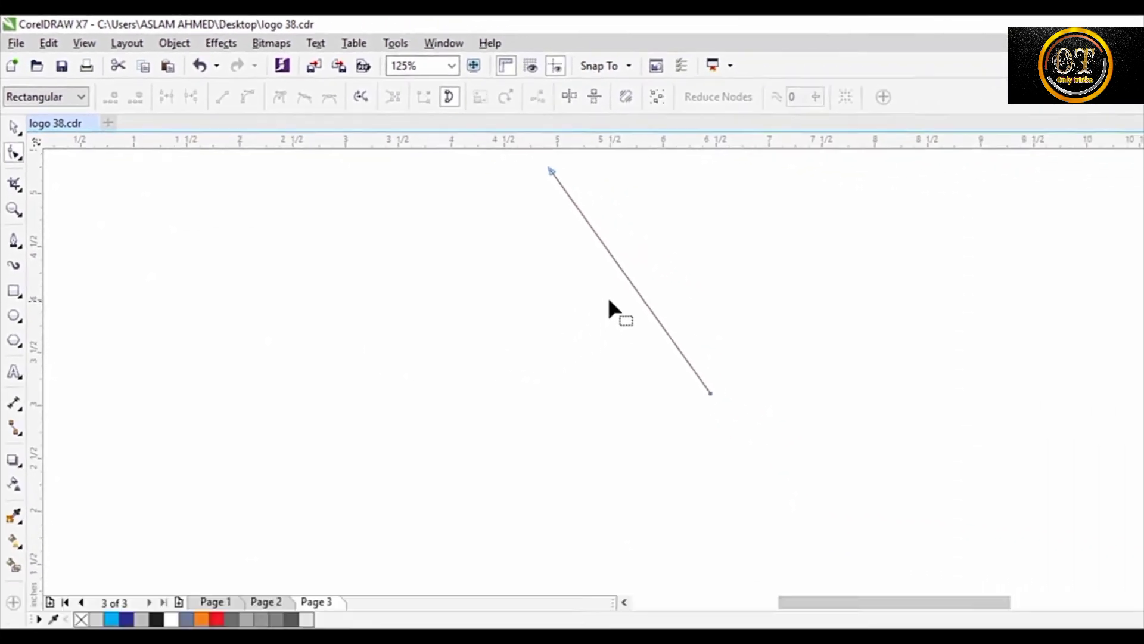
left_click(634, 287)
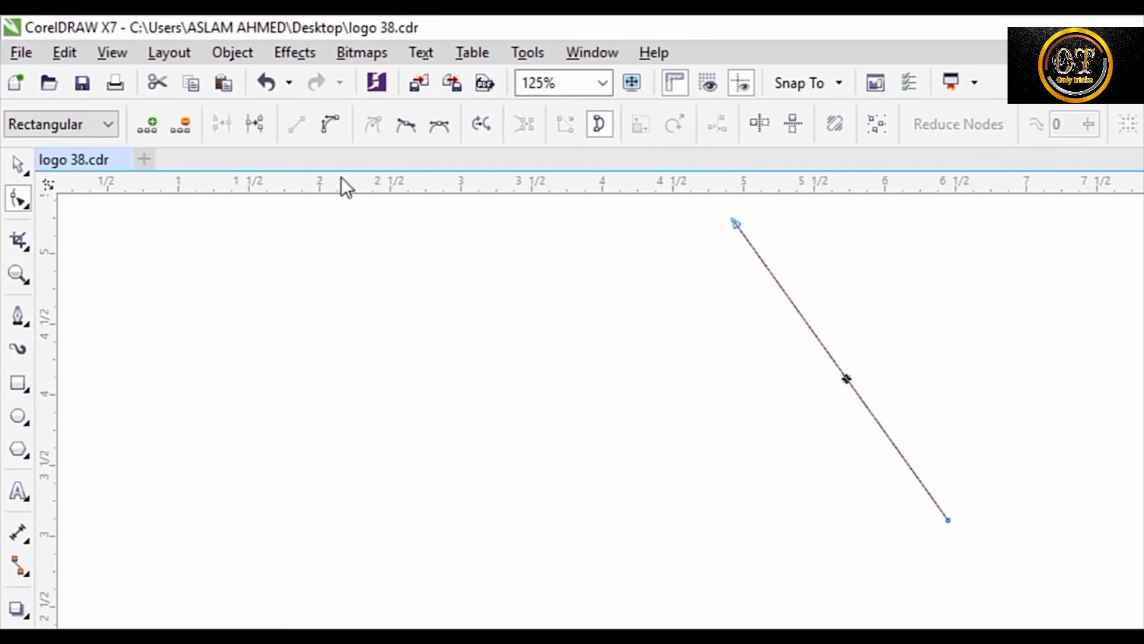
left_click(324, 127)
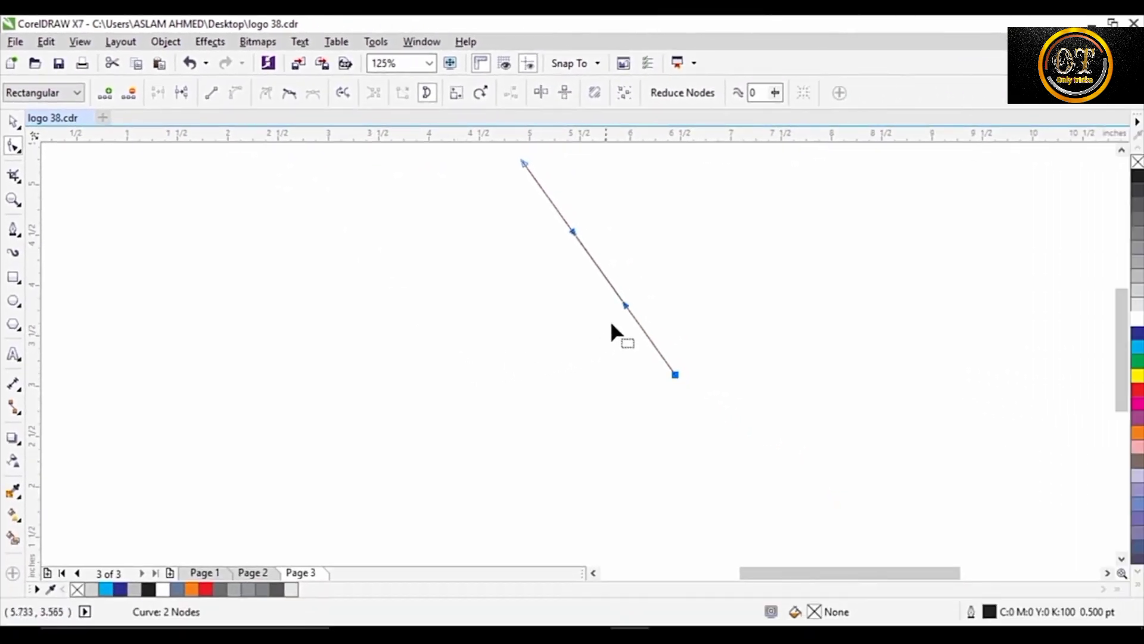
left_click_drag(626, 305, 767, 277)
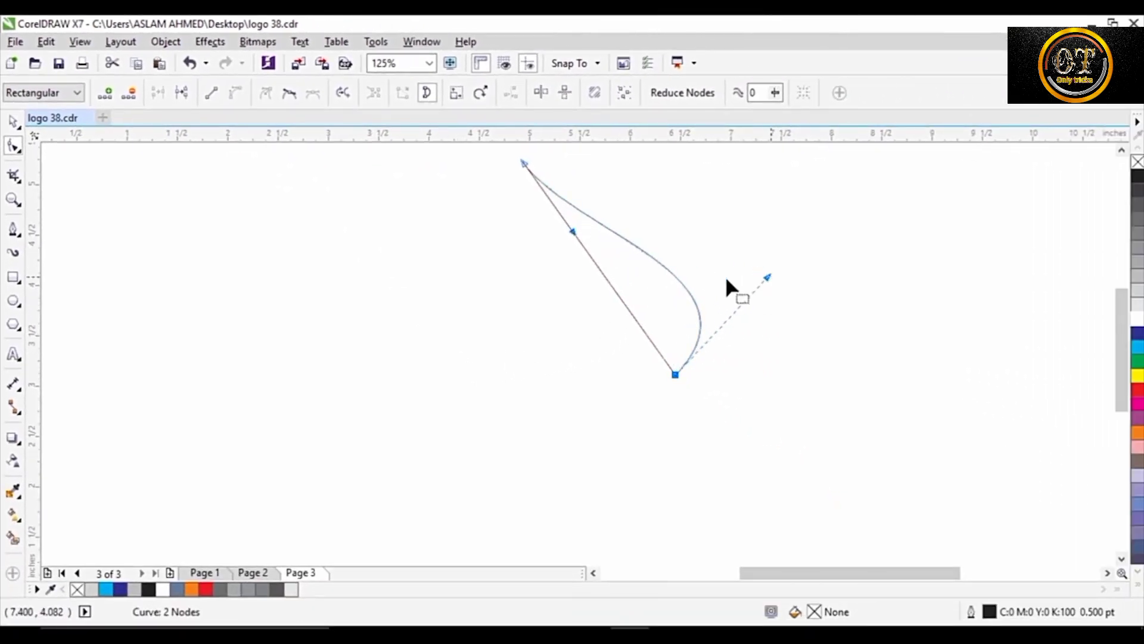
left_click_drag(573, 233, 465, 290)
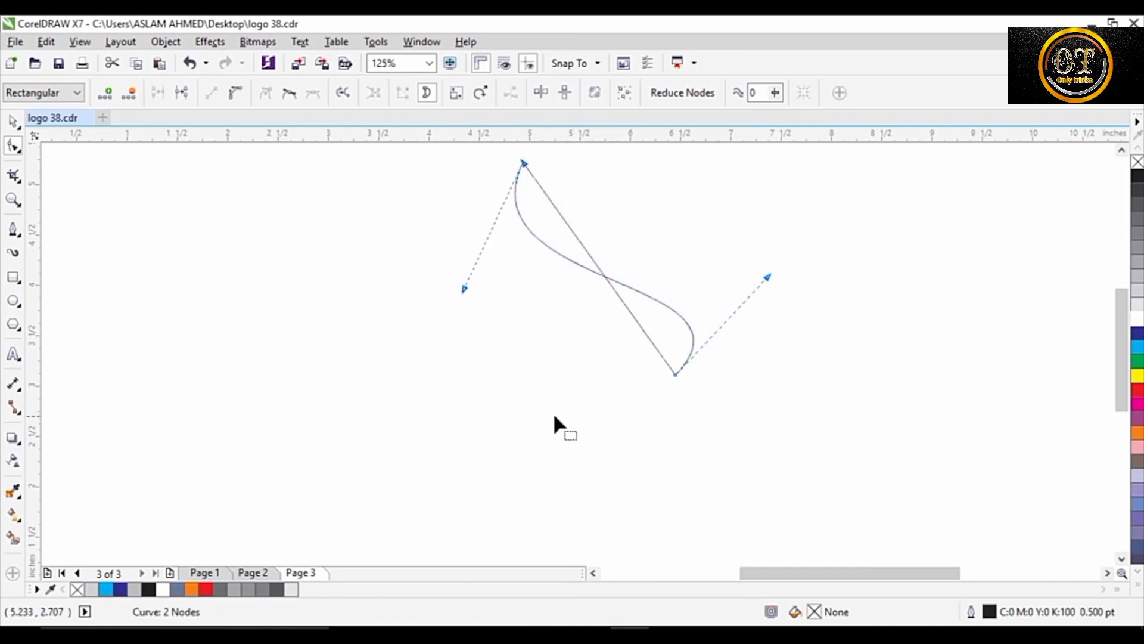
left_click_drag(768, 278, 747, 253)
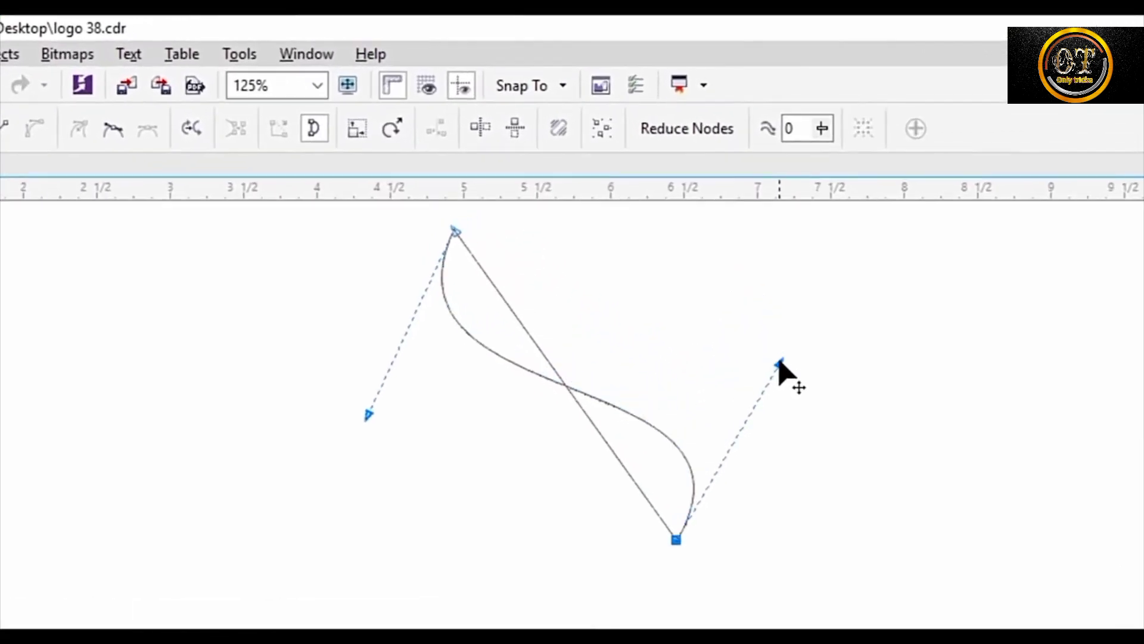
- Convert the remaining straight segment to a curve and bend it into a parallel S above the first curve
left_click(580, 406)
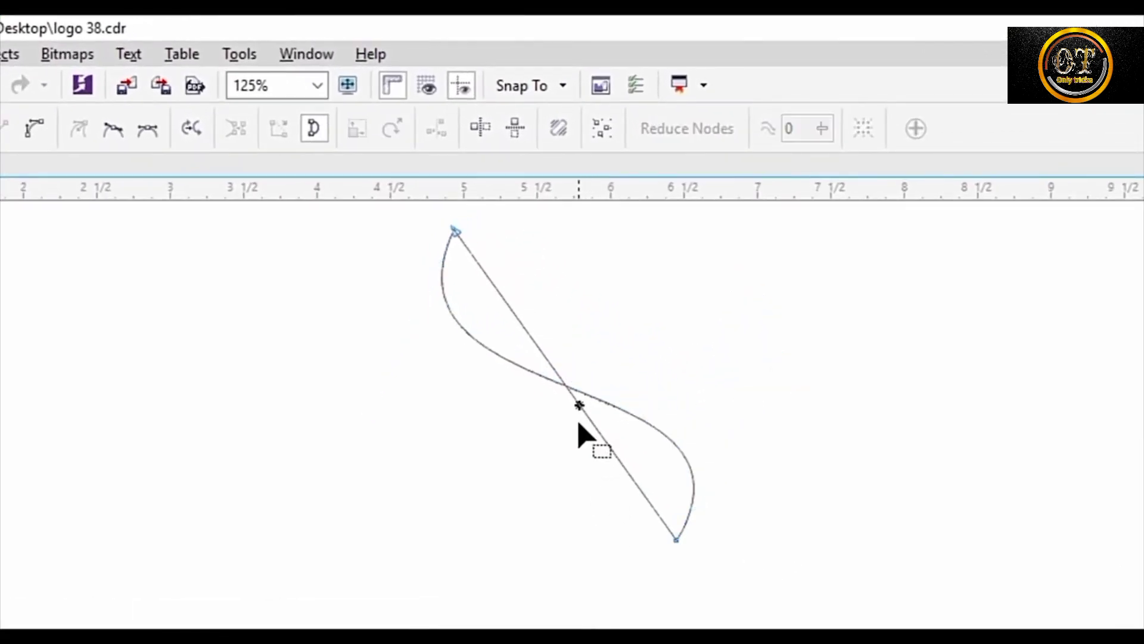
left_click(33, 131)
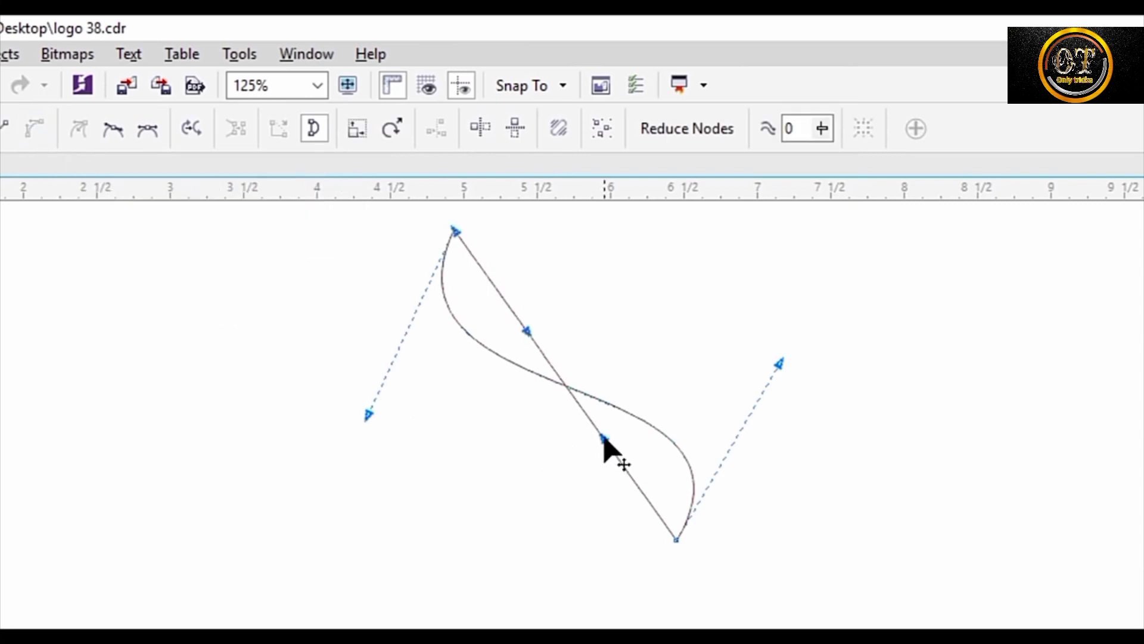
left_click_drag(604, 439, 840, 360)
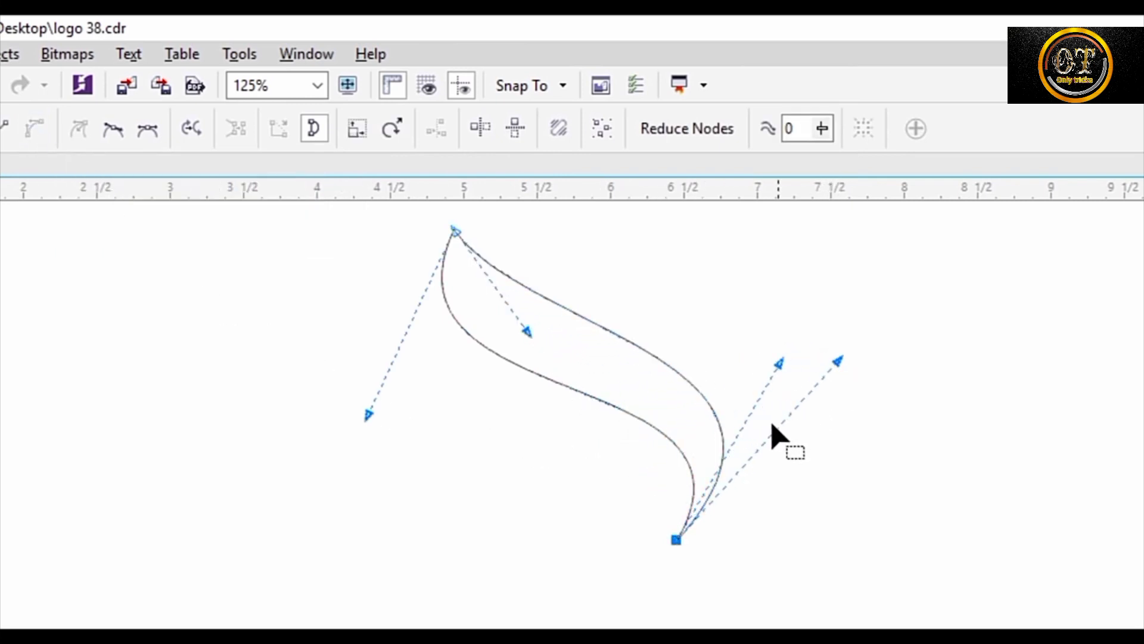
left_click_drag(526, 332, 516, 334)
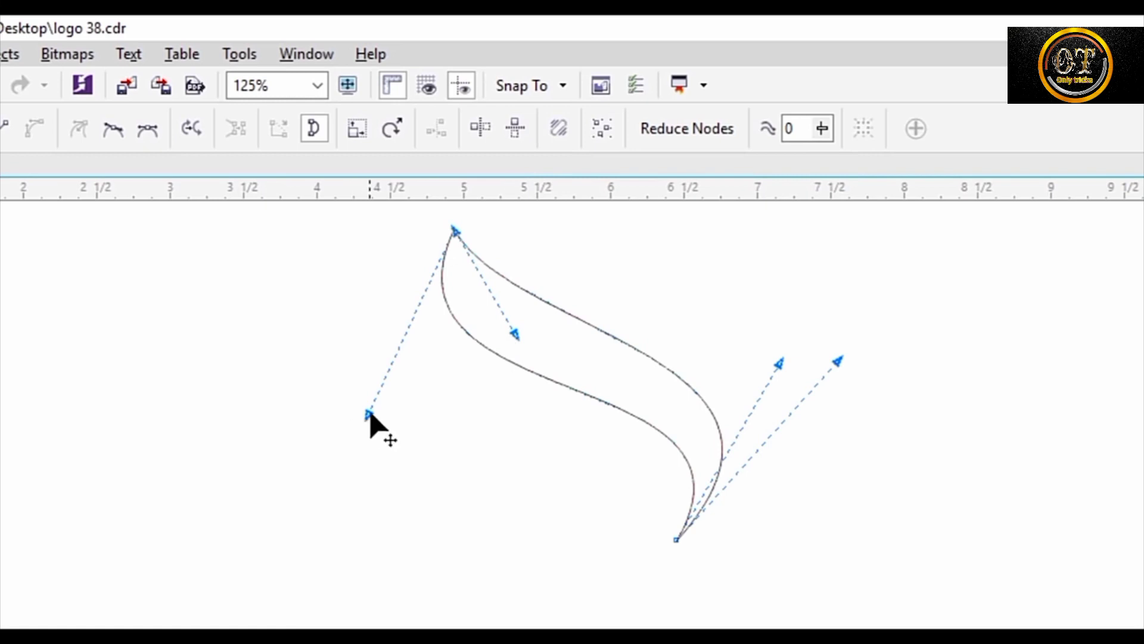
- Adjust the control handles at both tips to widen the gap between the two S curves
left_click_drag(368, 415, 345, 454)
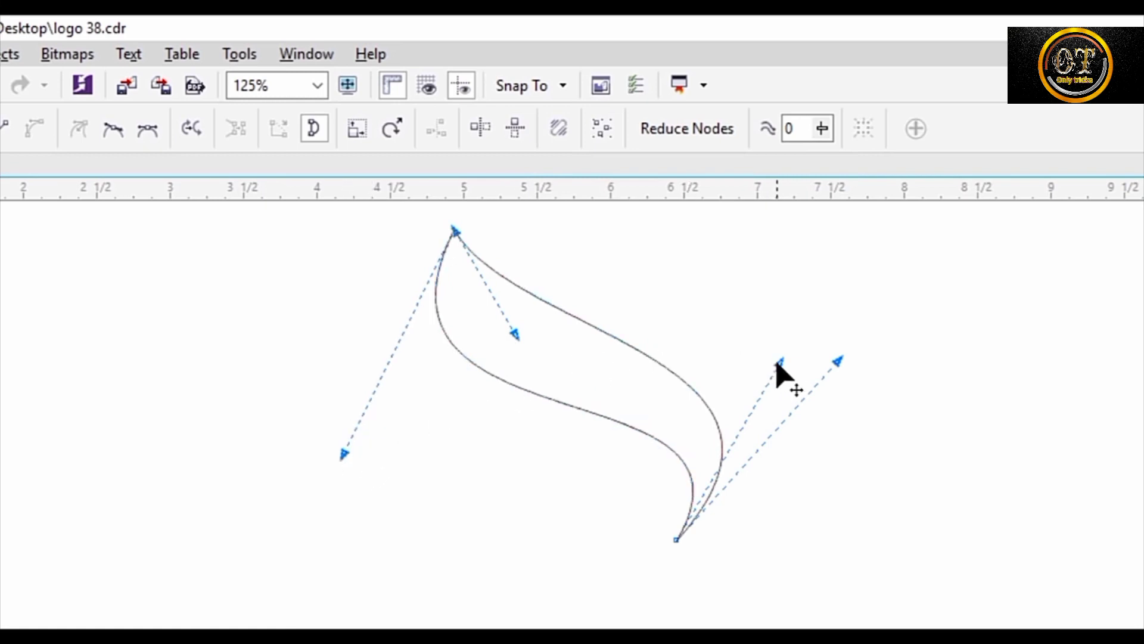
left_click_drag(779, 365, 746, 392)
left_click_drag(838, 360, 855, 329)
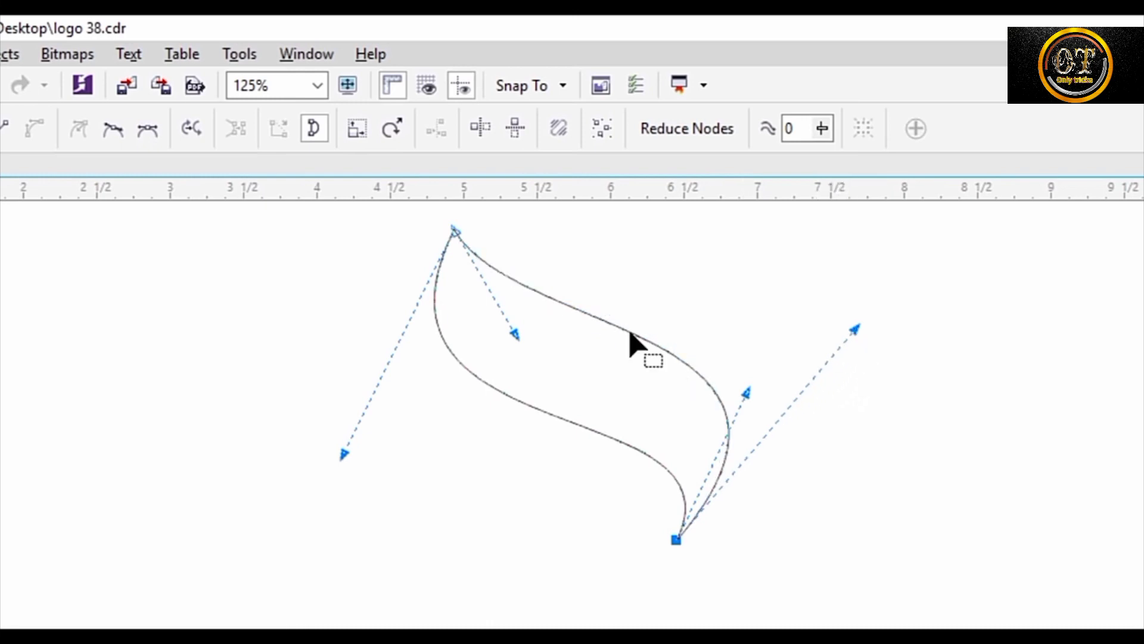
left_click_drag(515, 342, 514, 359)
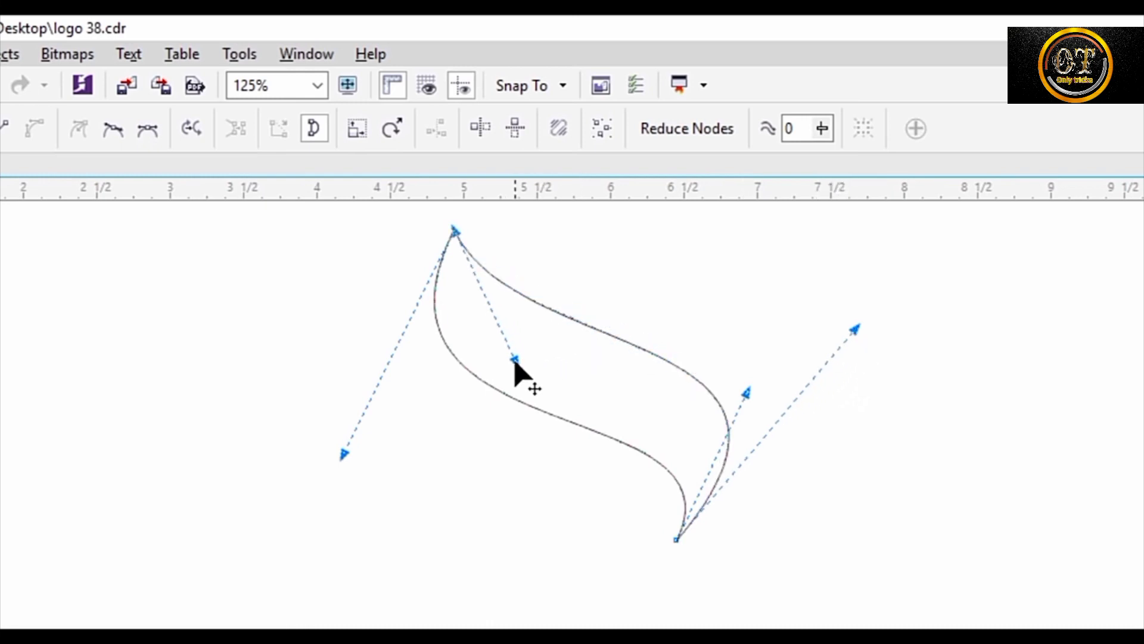
- Move the shape's top node up and to the right, and refine the handles into a slender, wavy leaf outline
scroll(518, 355, "down", 2)
scroll(524, 351, "up", 2)
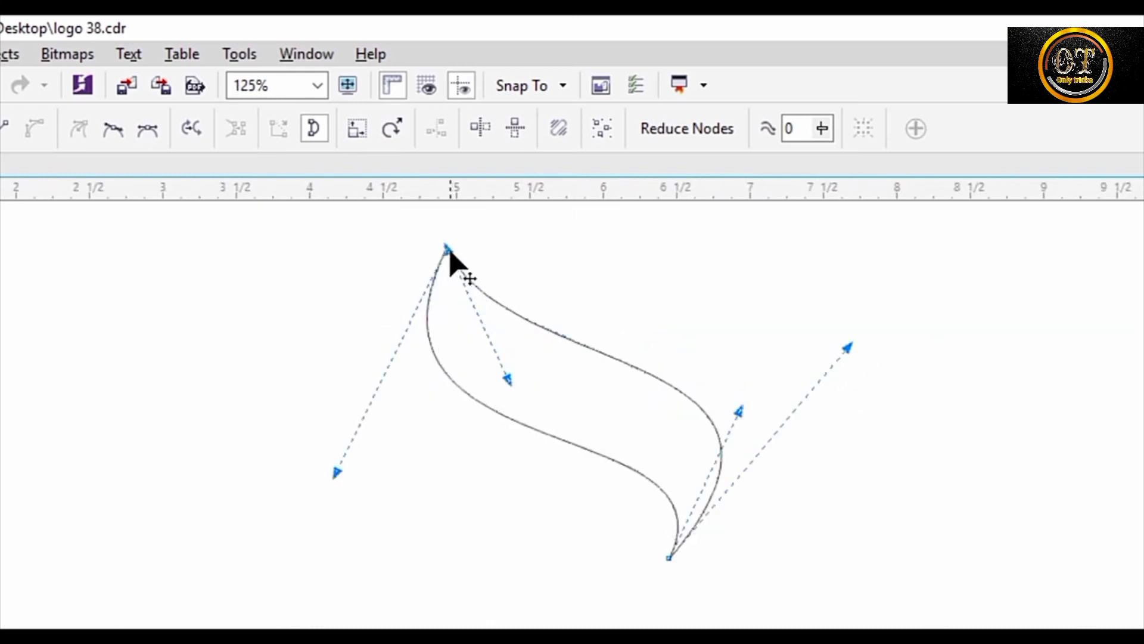
left_click_drag(449, 250, 496, 223)
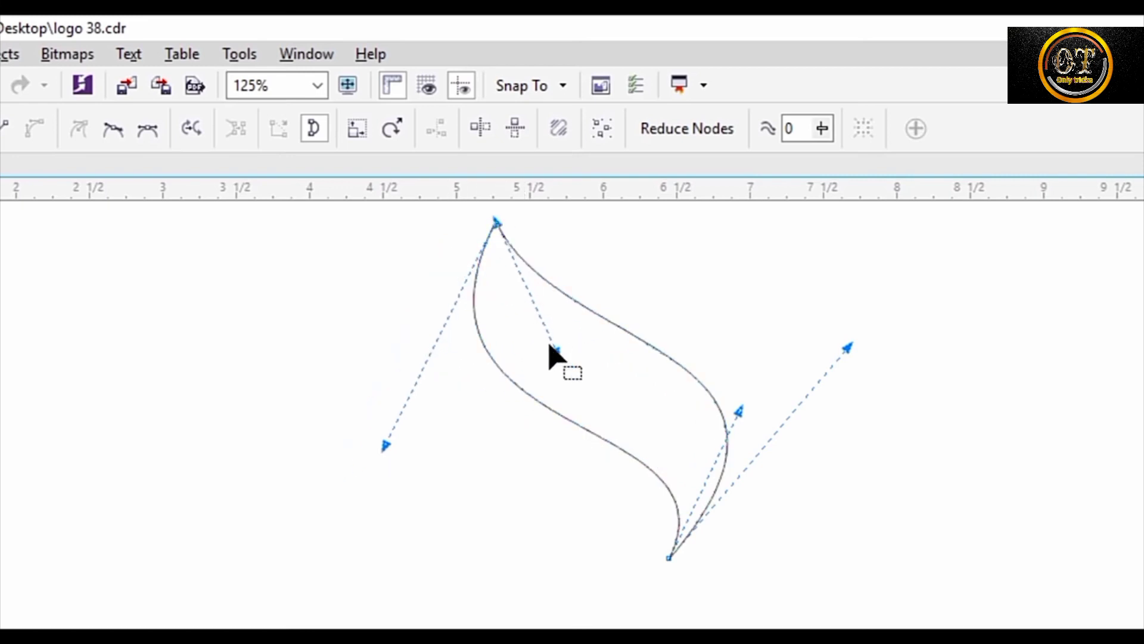
left_click_drag(552, 352, 539, 373)
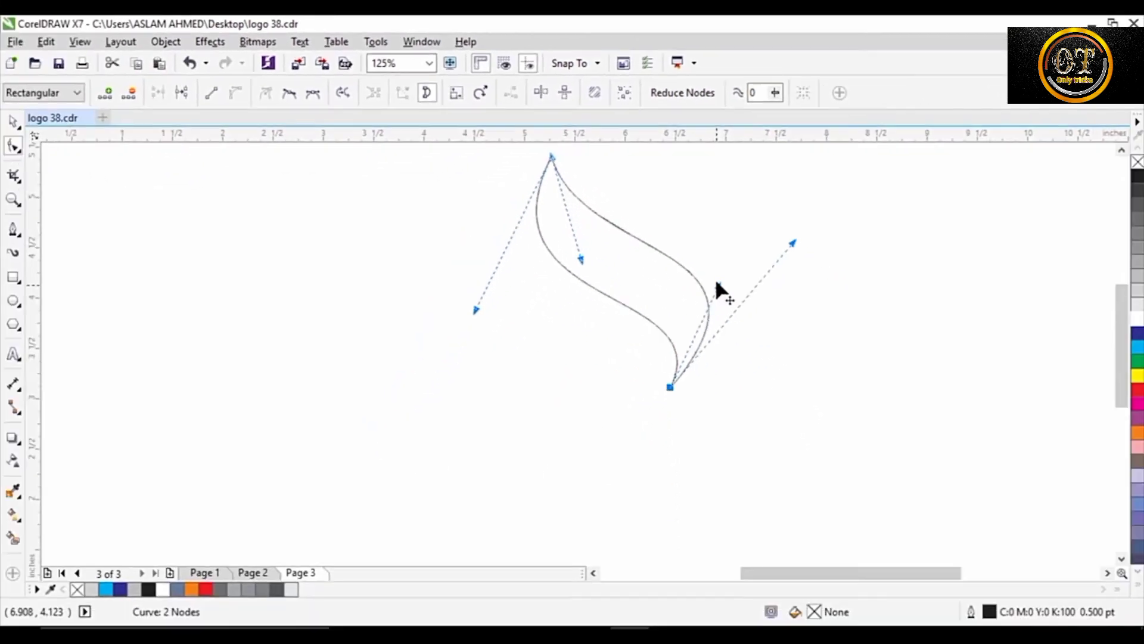
left_click_drag(717, 284, 727, 267)
left_click_drag(477, 311, 460, 317)
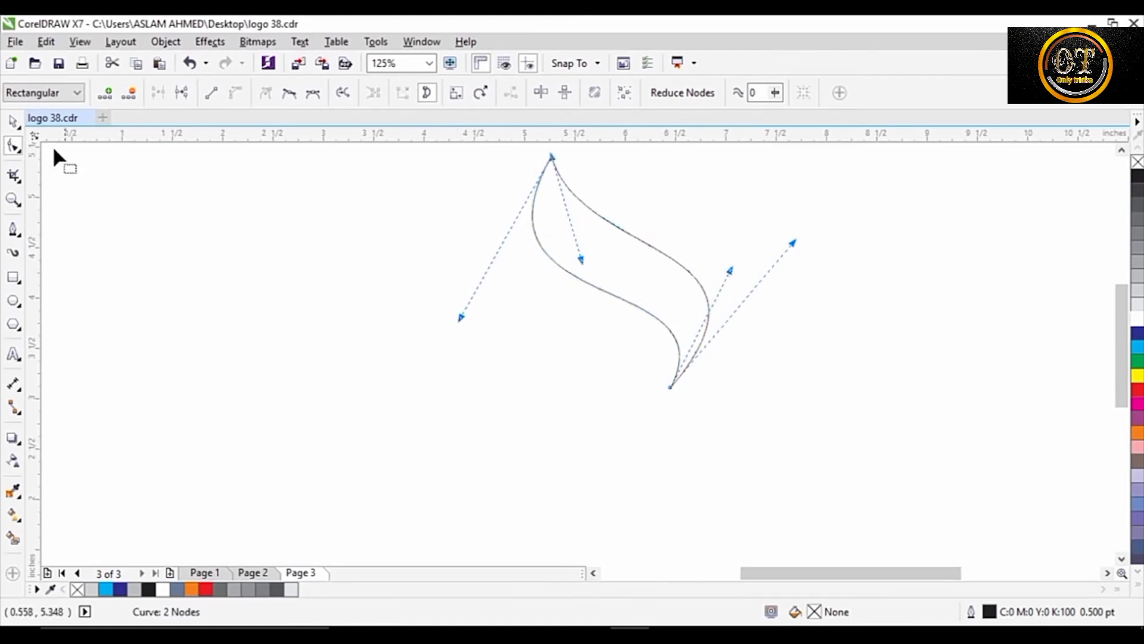
left_click(13, 122)
left_click(636, 335)
scroll(636, 335, "down", 1)
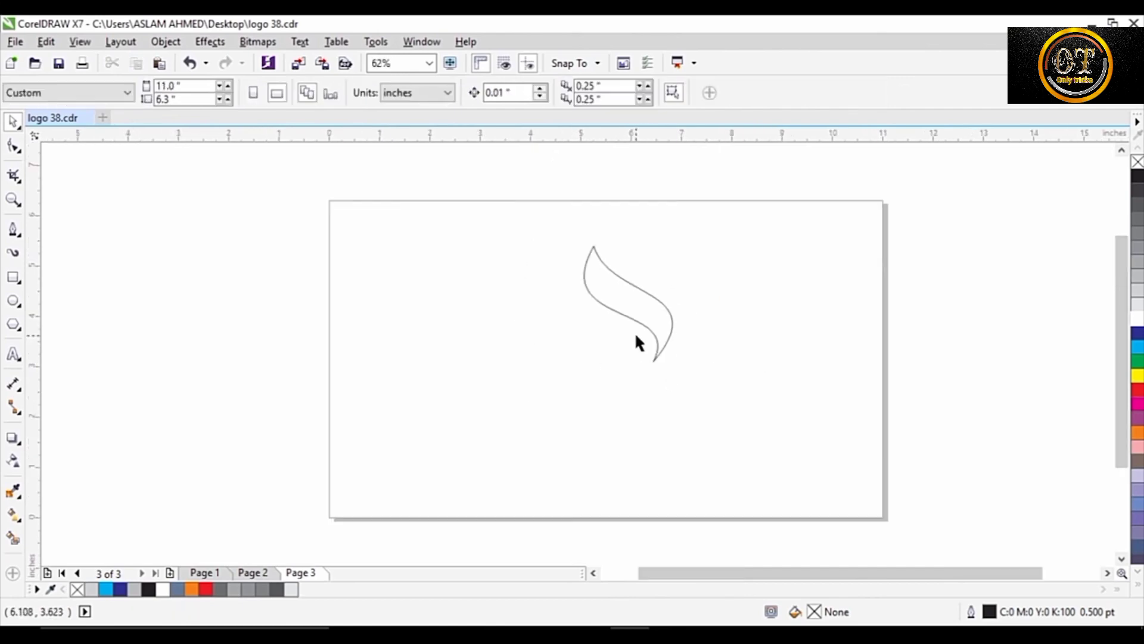
scroll(634, 301, "up", 1)
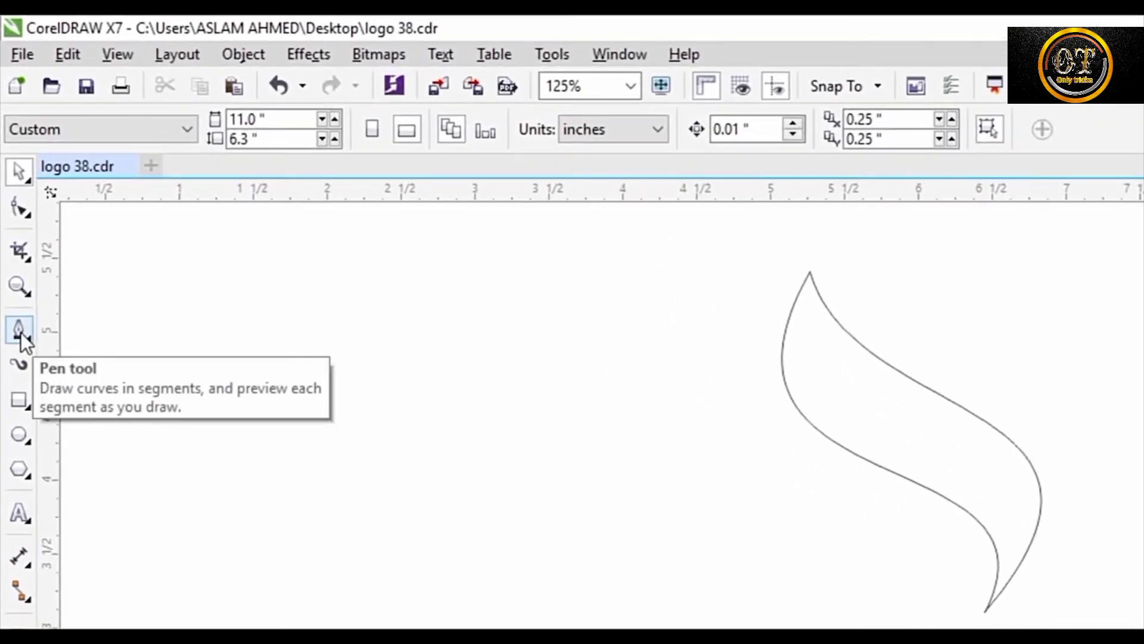
- Draw an open Pen tool line through the leaf's two tips, extending beyond both ends, about 1.7 in wide and 3 in high
left_click(20, 332)
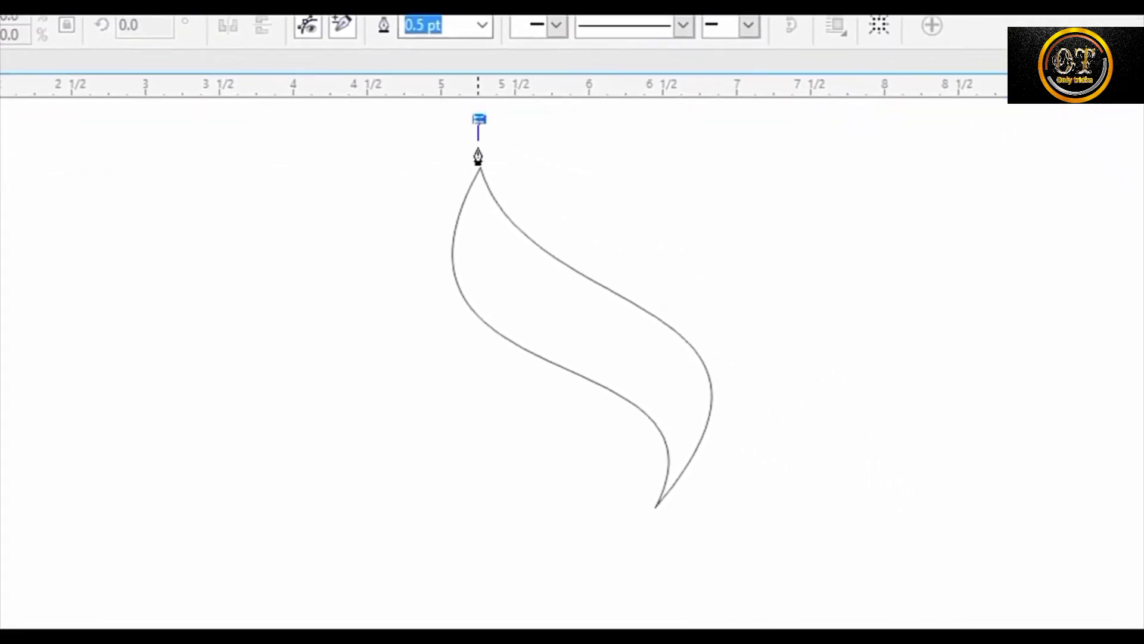
left_click(480, 170)
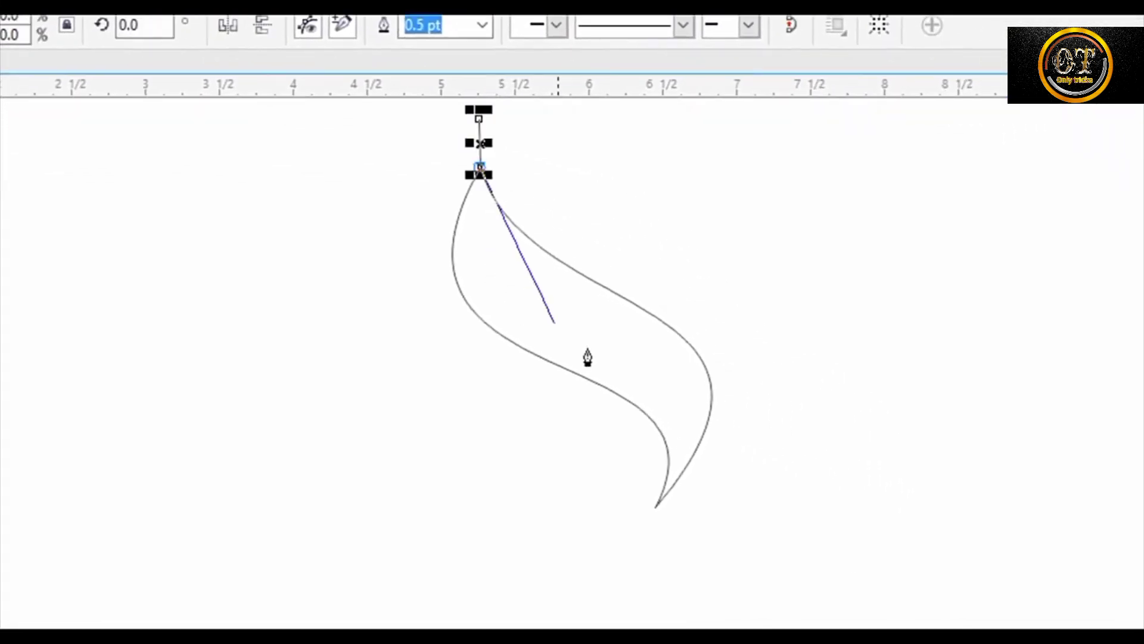
left_click(655, 511)
left_click(730, 566)
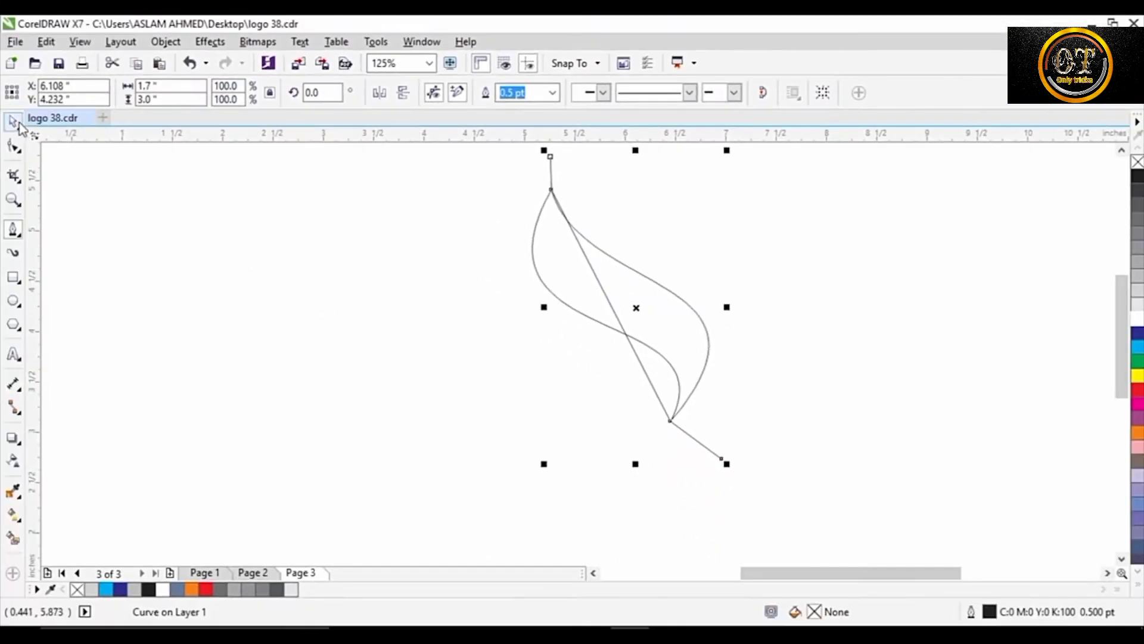
left_click(14, 122)
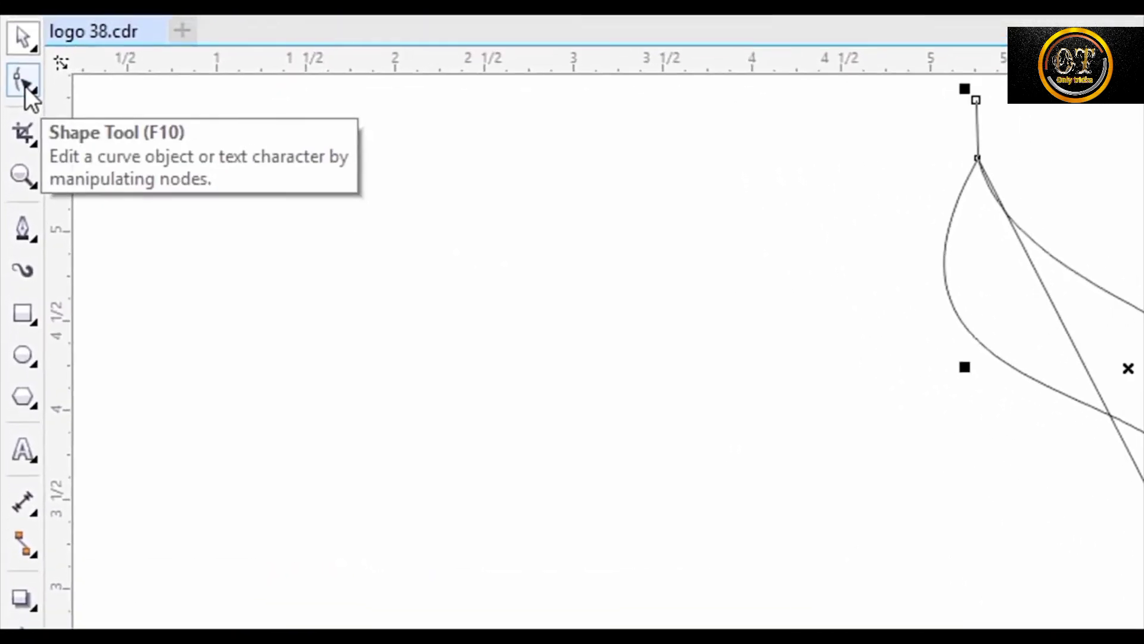
- Convert the line's middle segment to a curve and bend it into an S running between the leaf's two edges
left_click(26, 80)
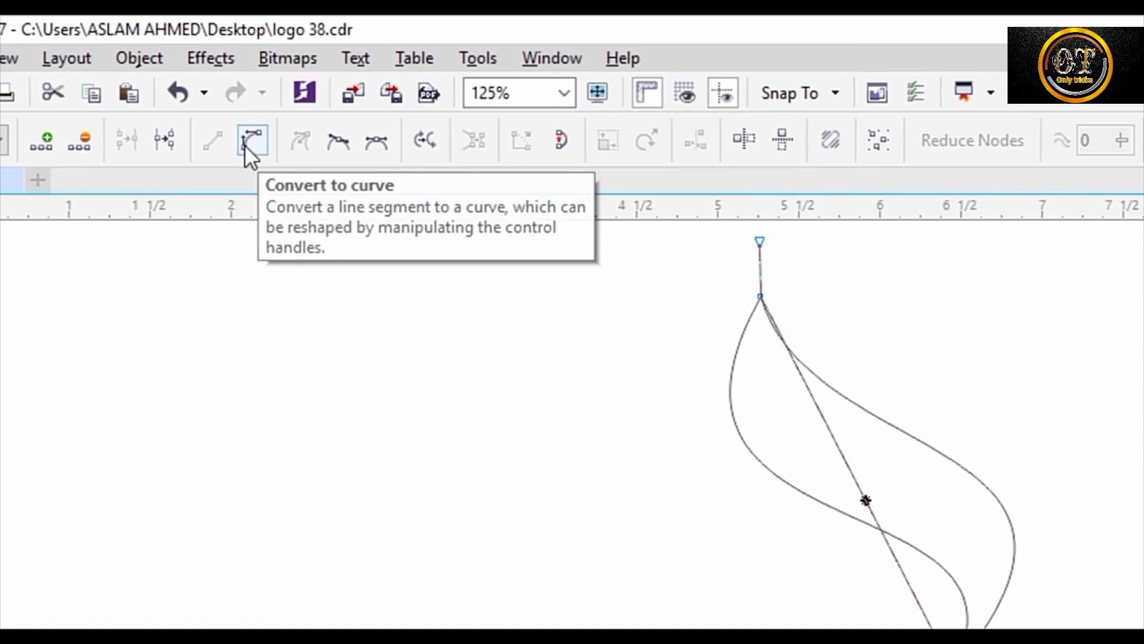
left_click(251, 141)
left_click_drag(825, 425, 788, 435)
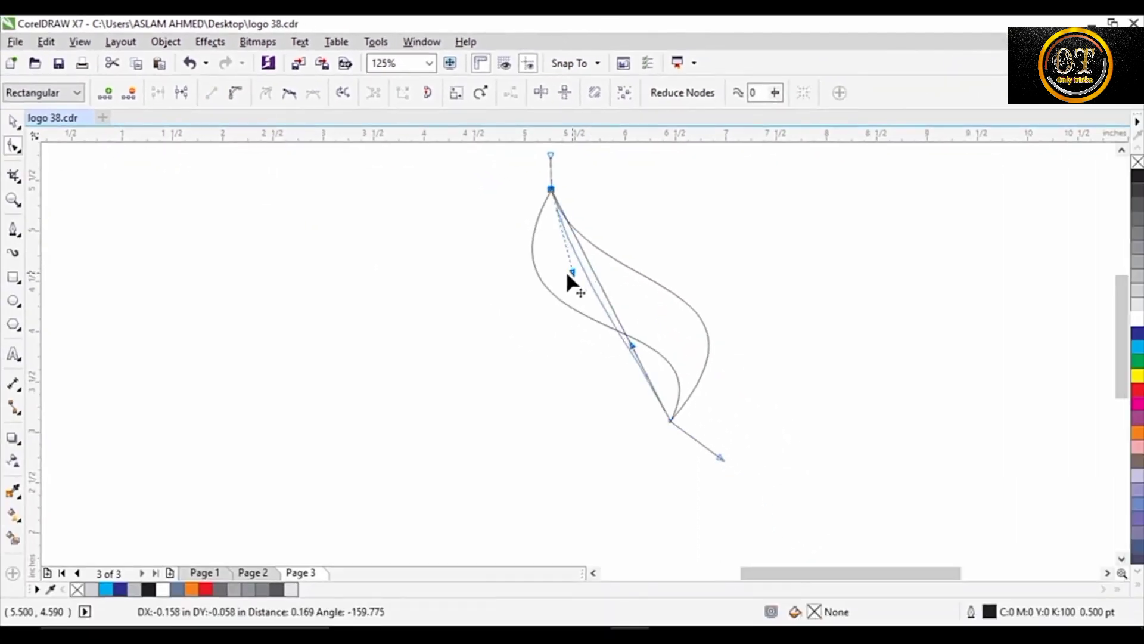
left_click_drag(568, 276, 536, 280)
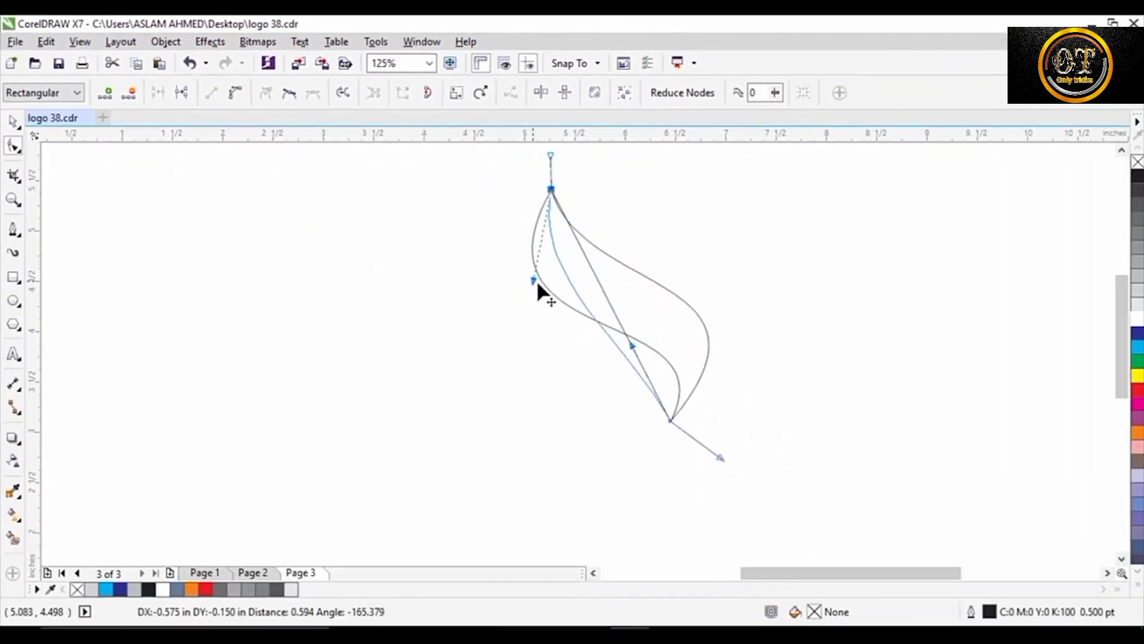
left_click_drag(630, 338, 753, 297)
left_click_drag(534, 281, 511, 311)
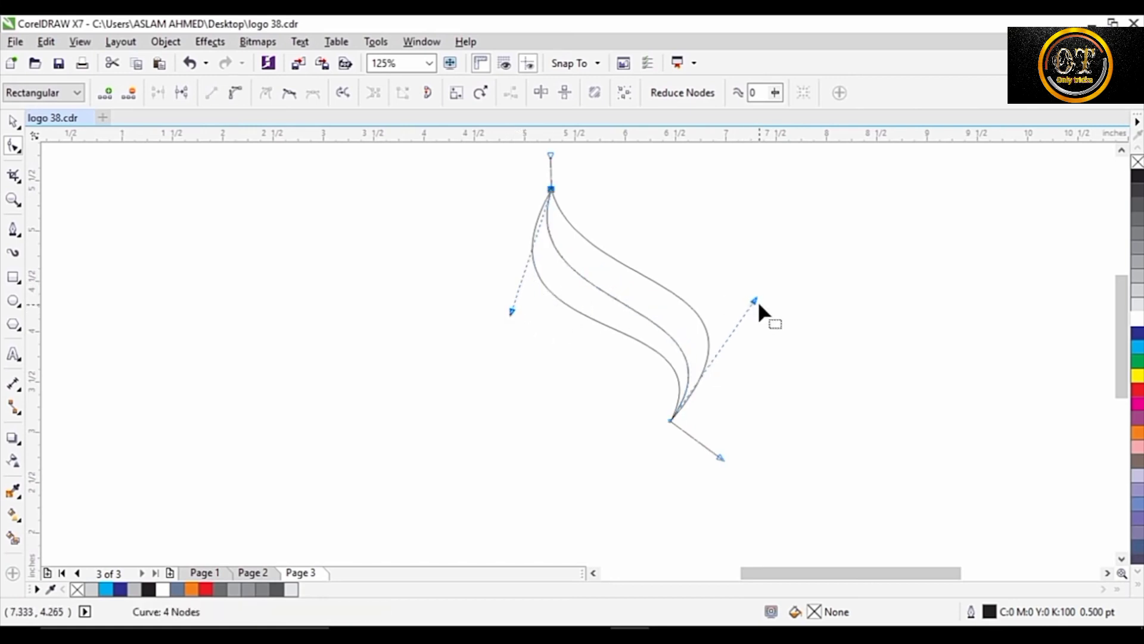
left_click(13, 122)
left_click(732, 258)
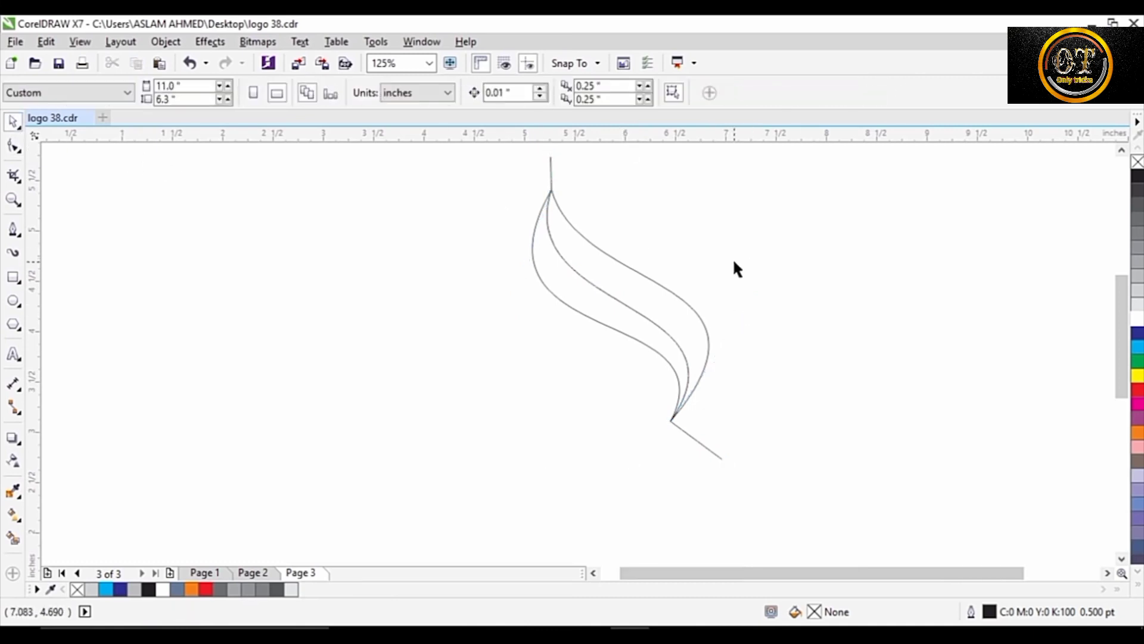
scroll(710, 261, "down", 2)
scroll(703, 262, "up", 2)
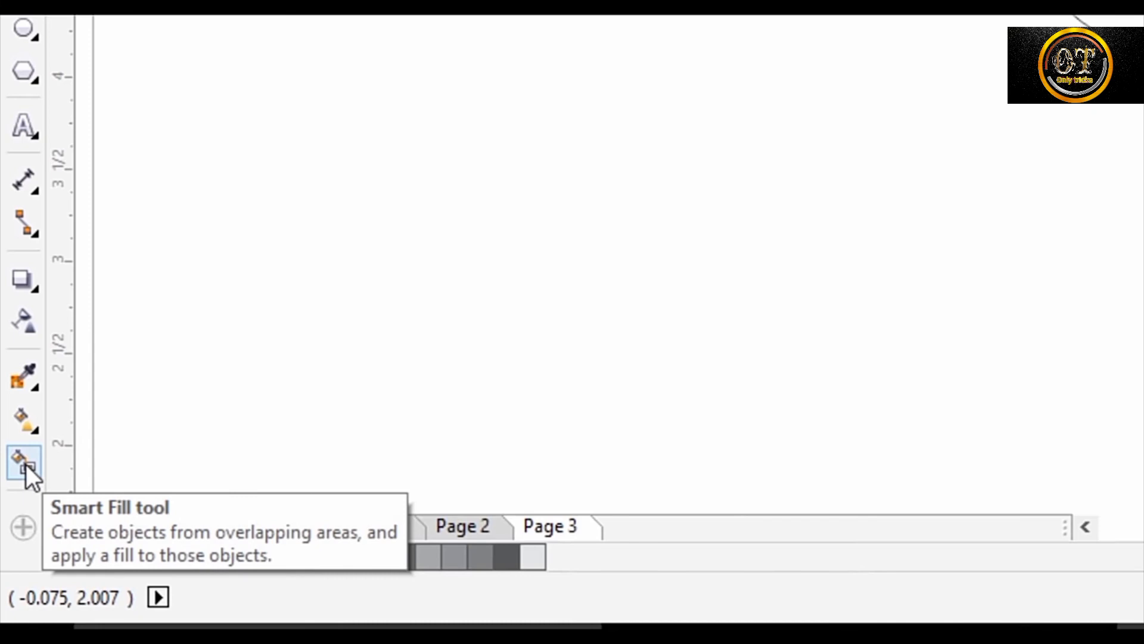
- Fill the leaf's lower-left strip with blue-grey and a 0.5 pt black outline using the Smart Fill tool
left_click(27, 464)
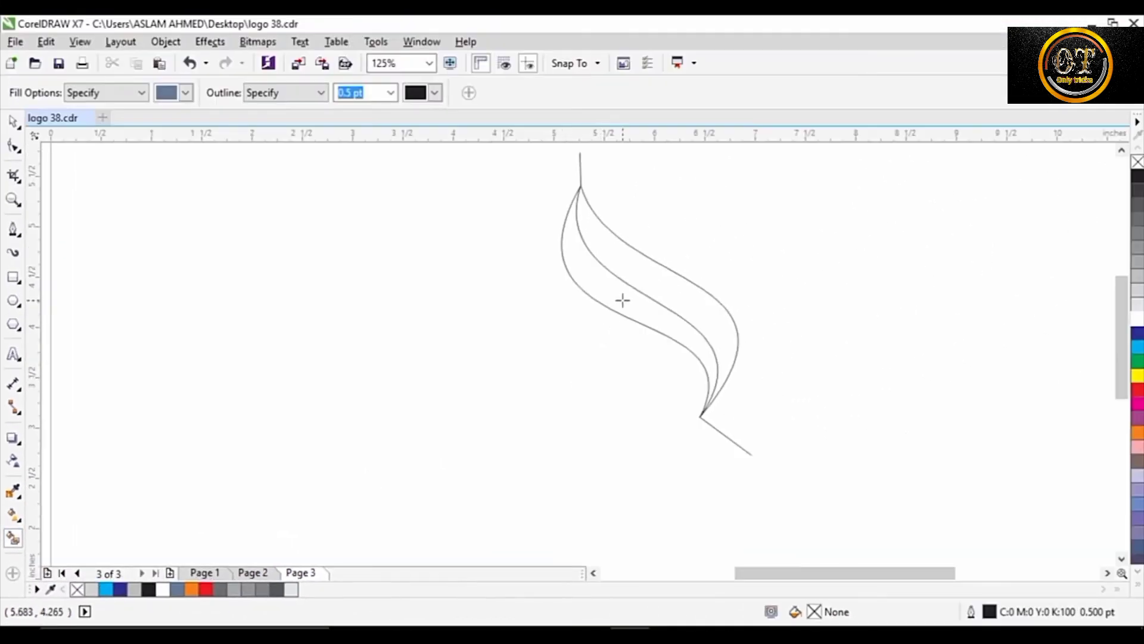
left_click(622, 301)
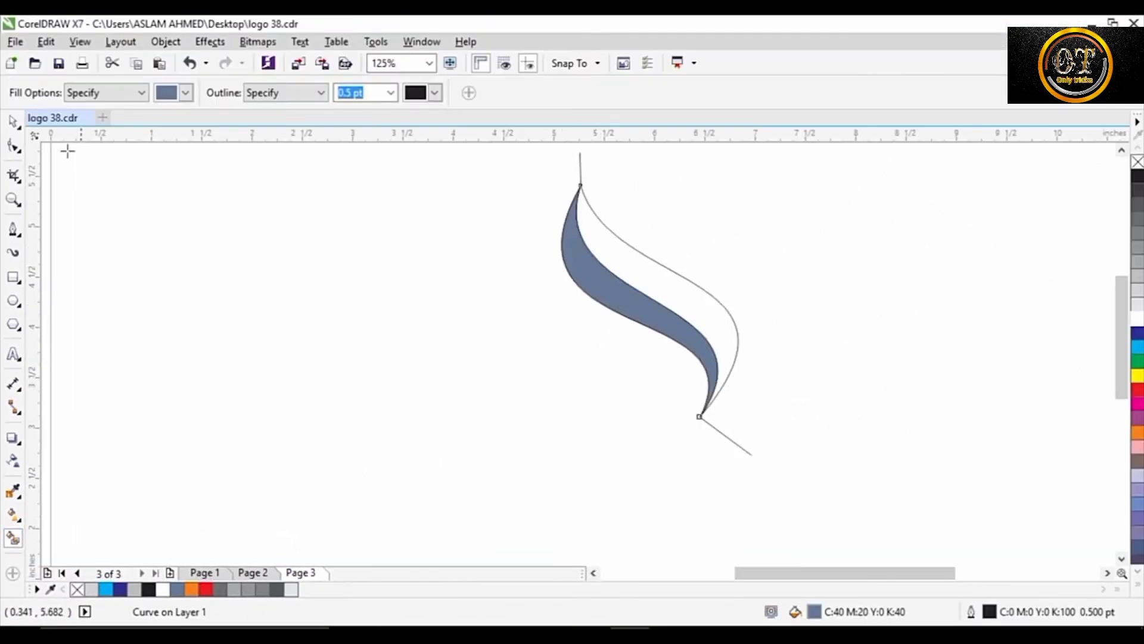
key("space")
left_click(790, 404)
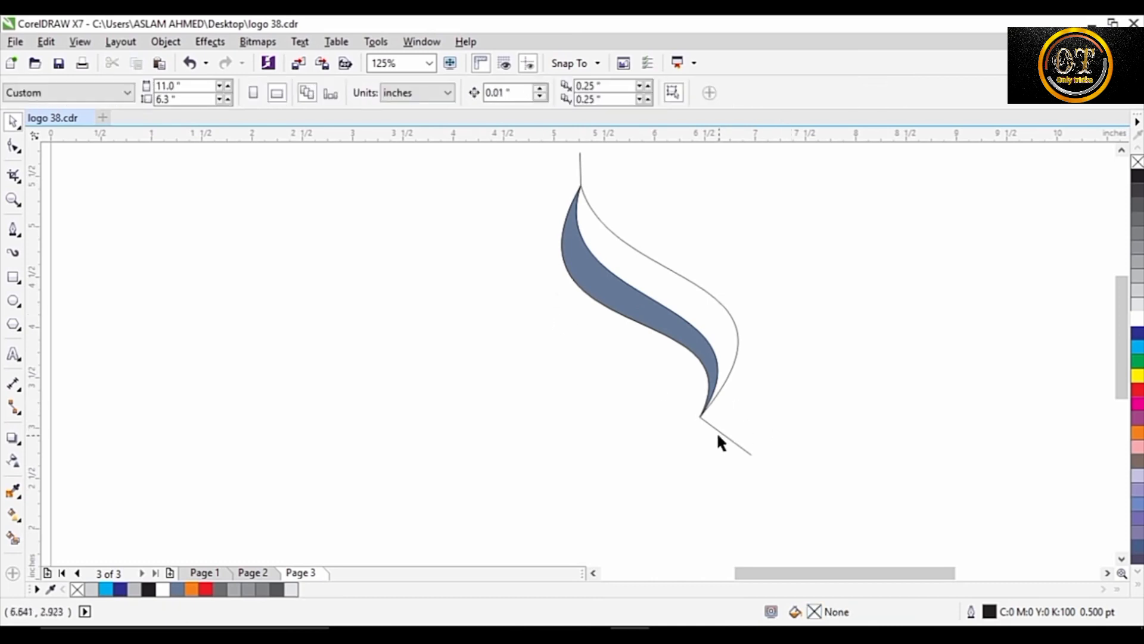
- Move the dividing curve out of the leaf to the empty area on its right
left_click(716, 426)
left_click_drag(716, 426, 839, 440)
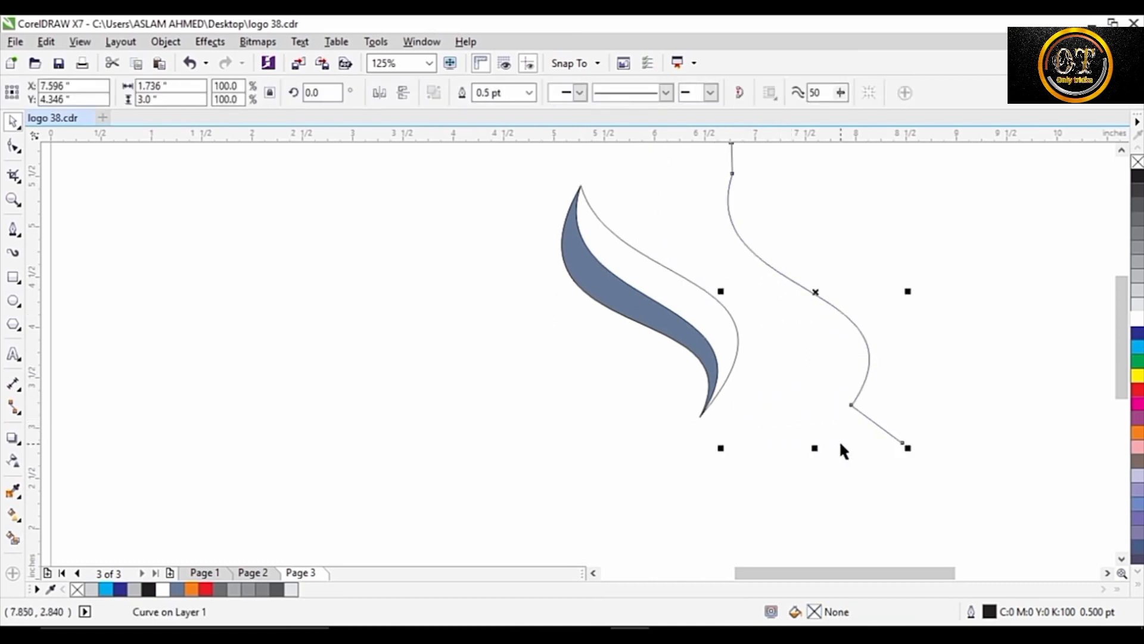
- Delete the dividing curve and give the leaf's upper-right strip a fountain fill from cyan at the upper tip to dark blue at the lower end
key("Delete")
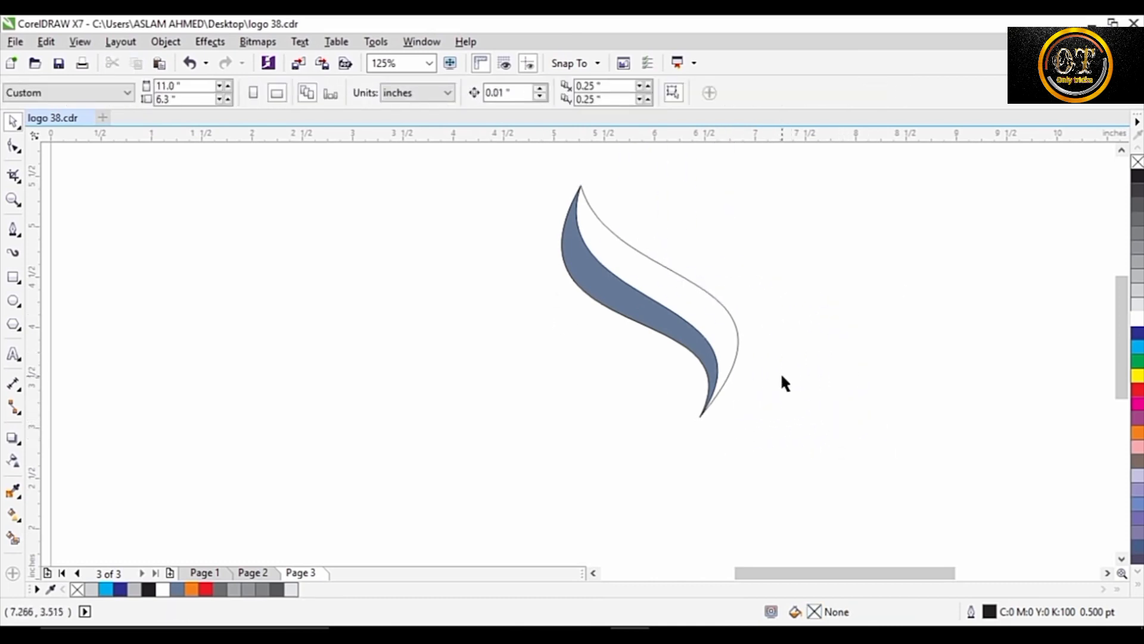
left_click(707, 310)
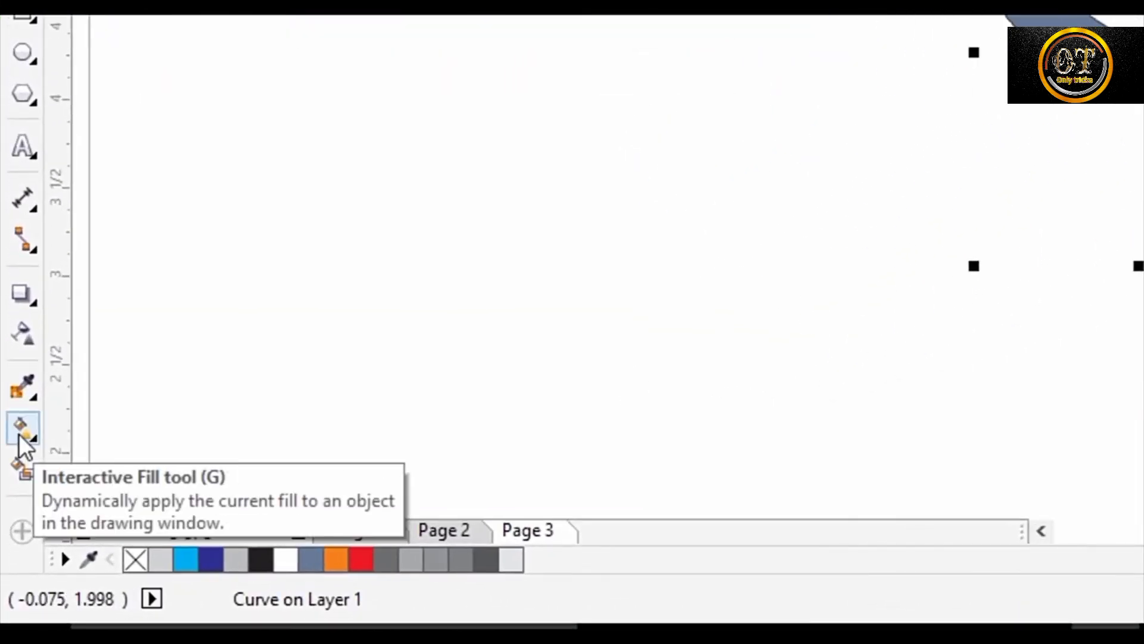
left_click(20, 436)
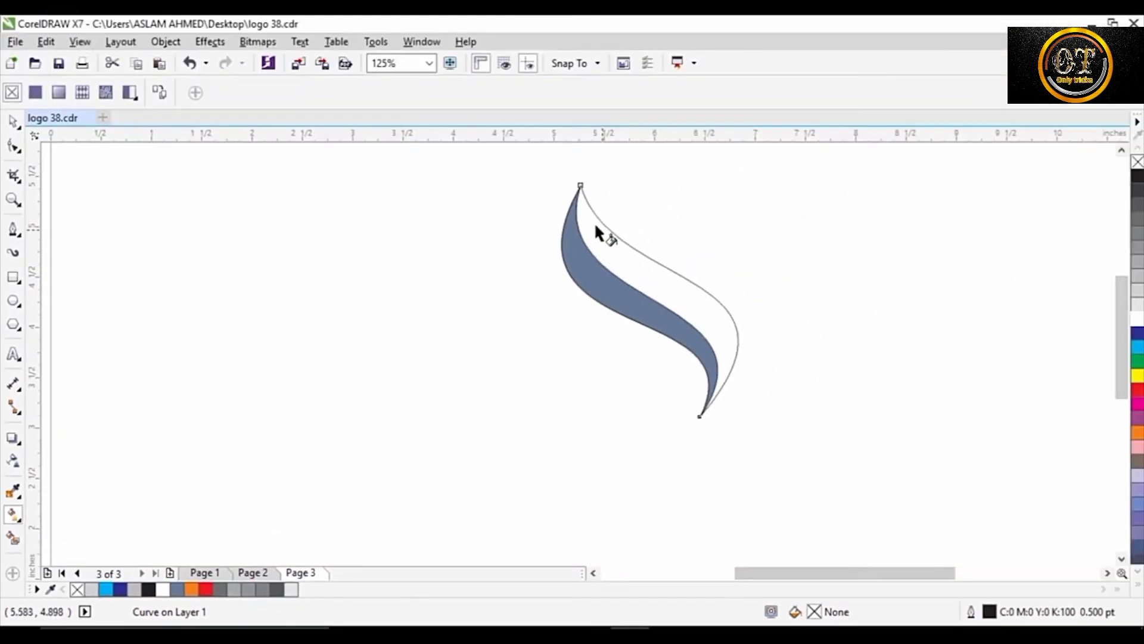
left_click_drag(603, 177, 762, 362)
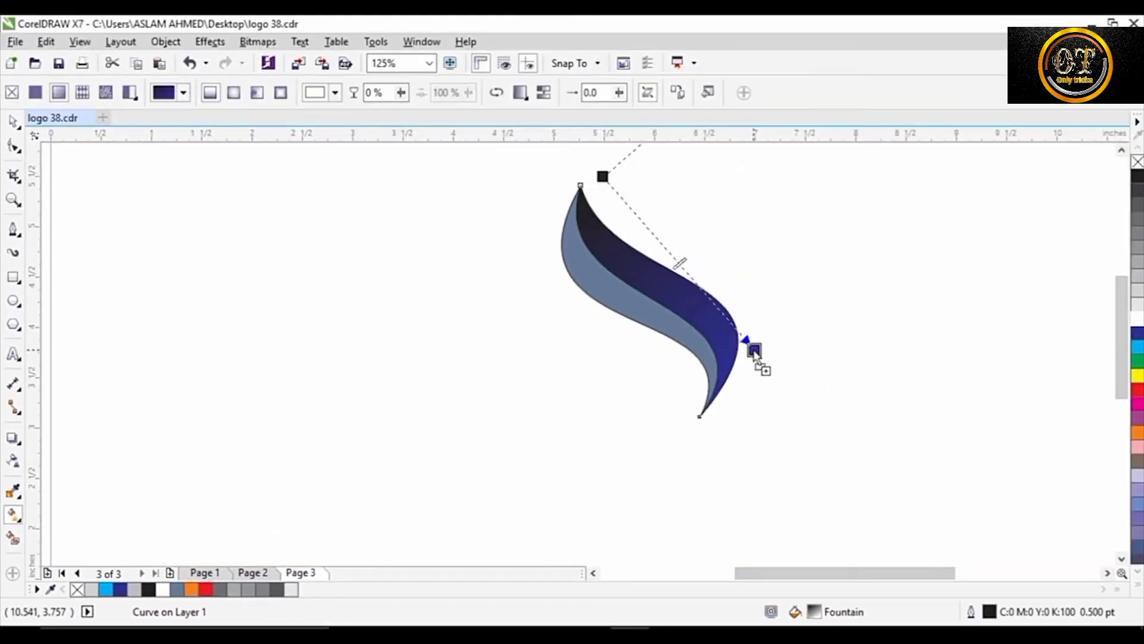
left_click_drag(1139, 348, 1073, 338)
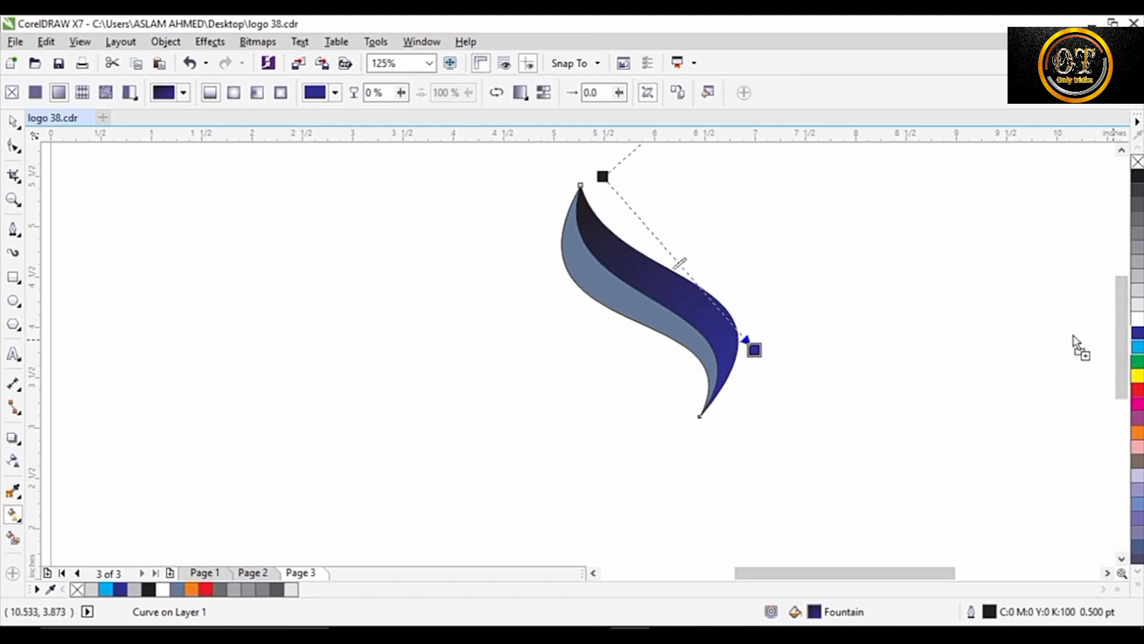
left_click_drag(607, 177, 604, 179)
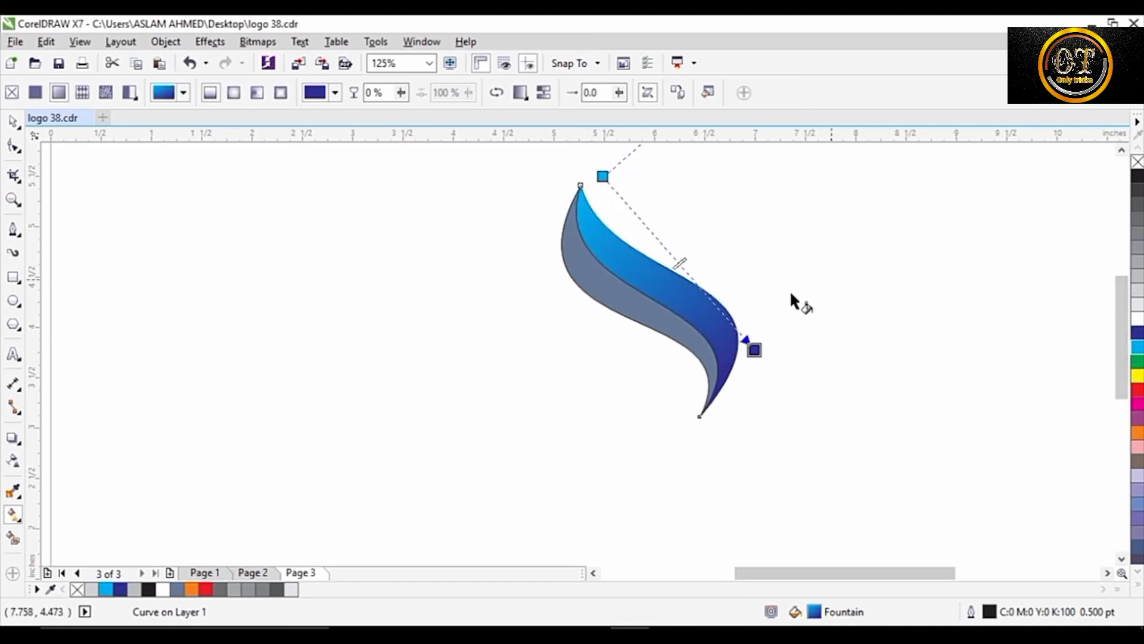
- Give the leaf's lower-left strip a fountain fill from dark blue at the upper end to cyan at the lower end
left_click(643, 322)
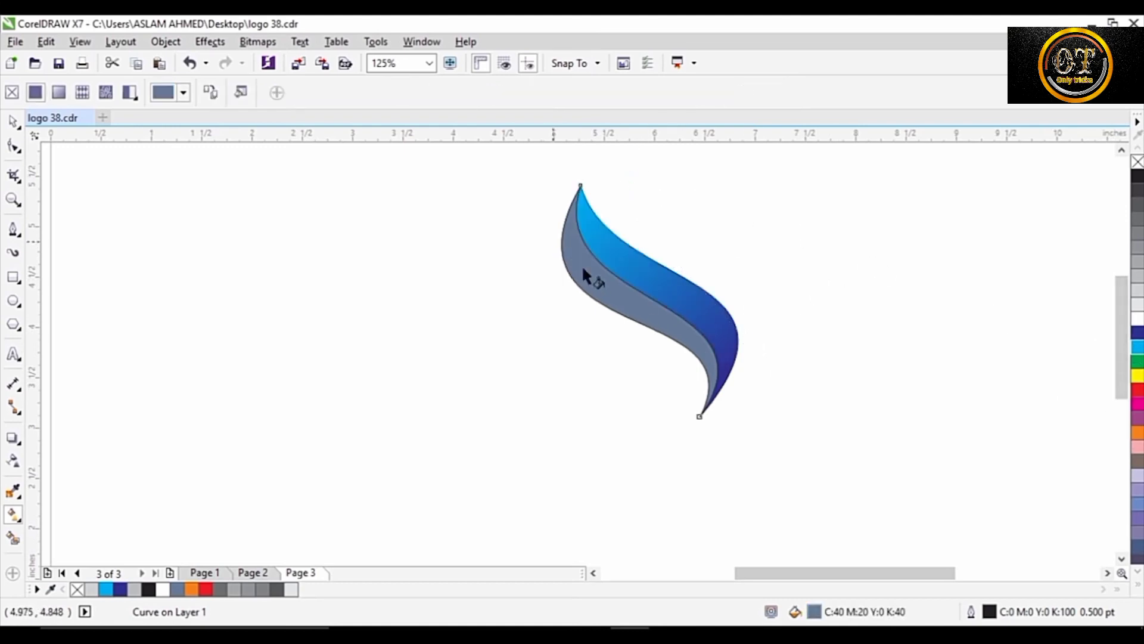
left_click_drag(583, 270, 699, 360)
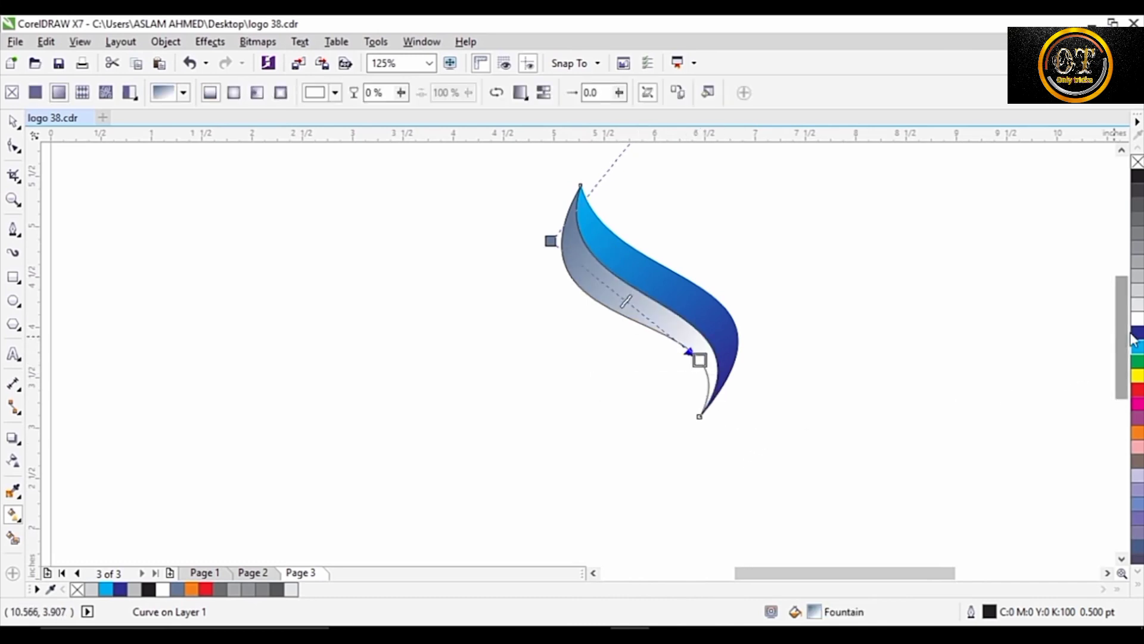
left_click_drag(560, 241, 557, 245)
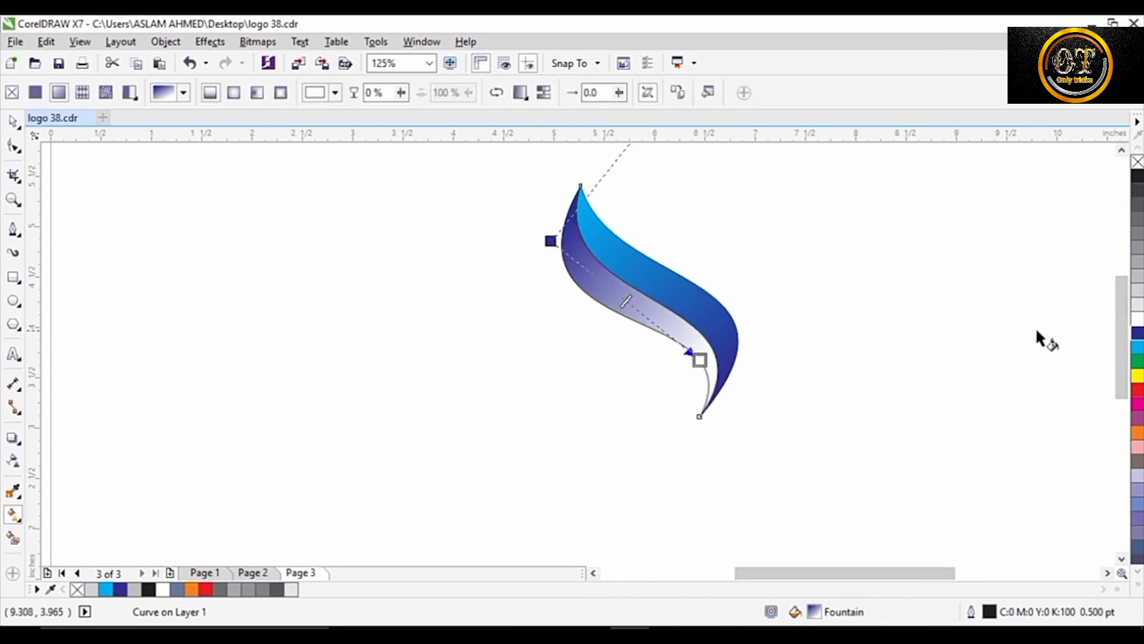
left_click_drag(713, 365, 703, 361)
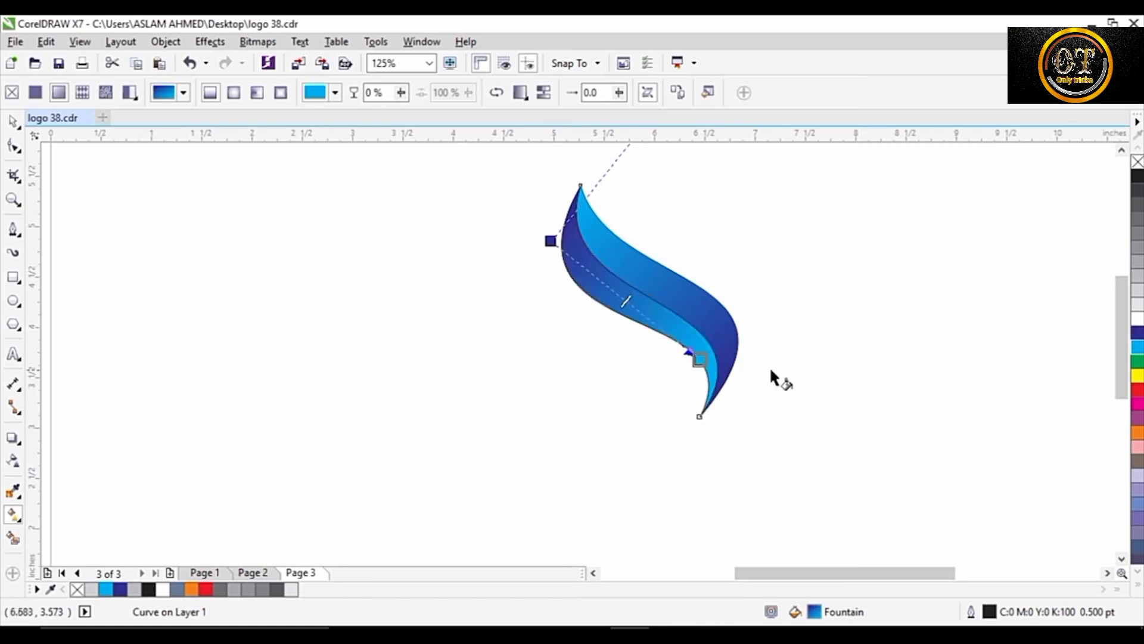
- Remove the outline from both leaf strips
left_click(13, 121)
scroll(619, 366, "down", 1)
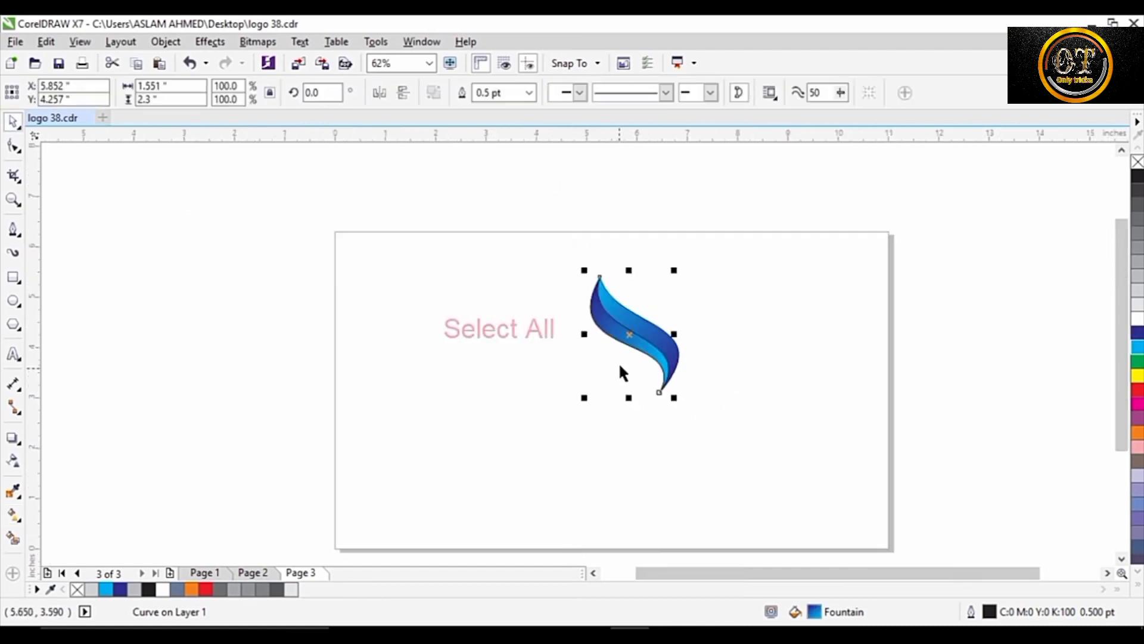
left_click_drag(540, 248, 730, 420)
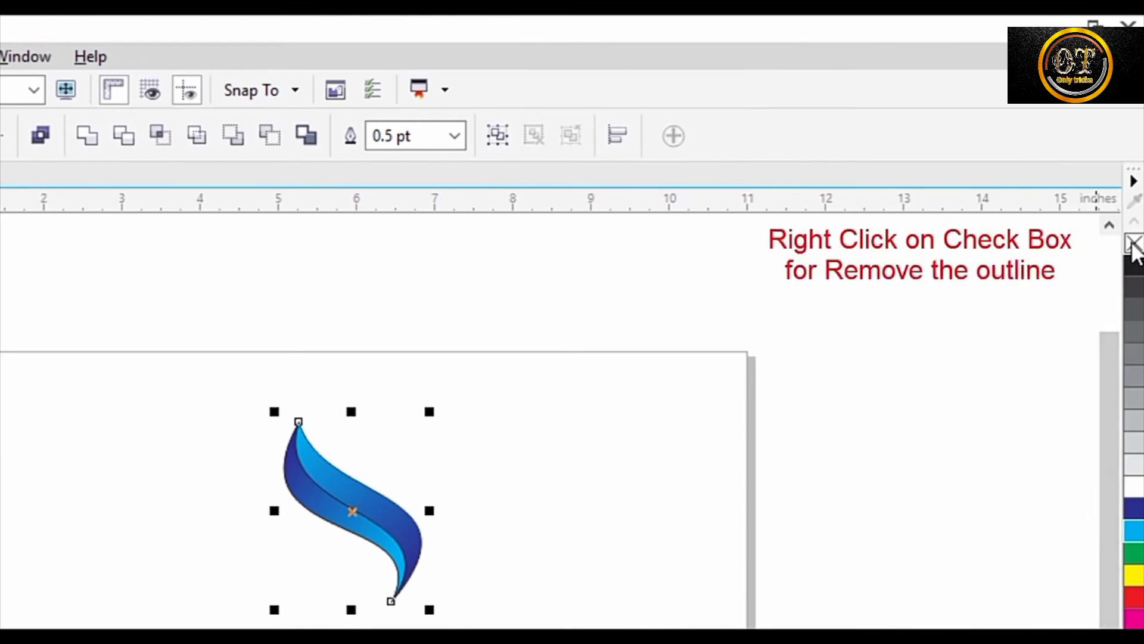
right_click(1133, 245)
scroll(644, 351, "up", 1)
left_click(663, 228)
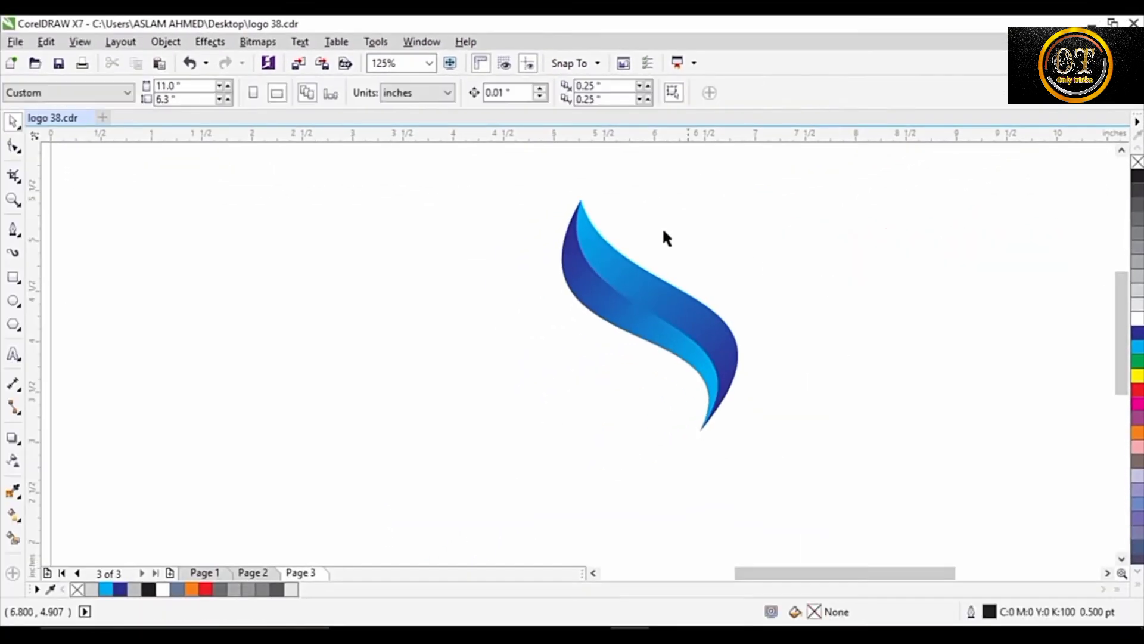
- Duplicate the two-strip leaf and place the copy below and slightly left of the original
left_click_drag(533, 181, 721, 398)
scroll(727, 283, "down", 2)
left_click_drag(718, 291, 680, 381)
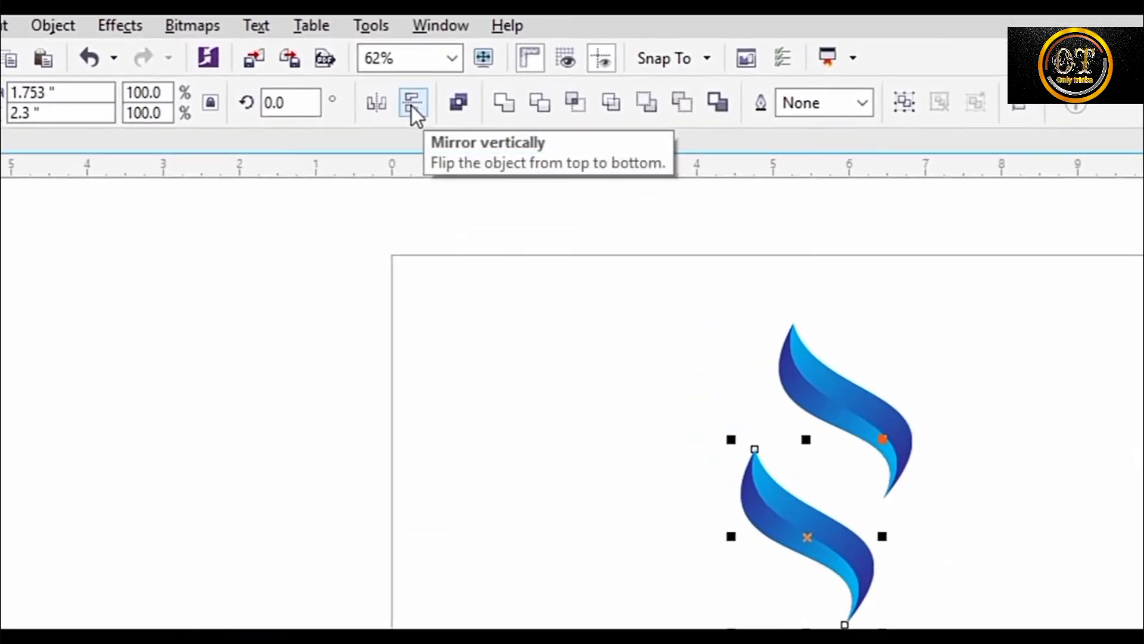
left_click(411, 105)
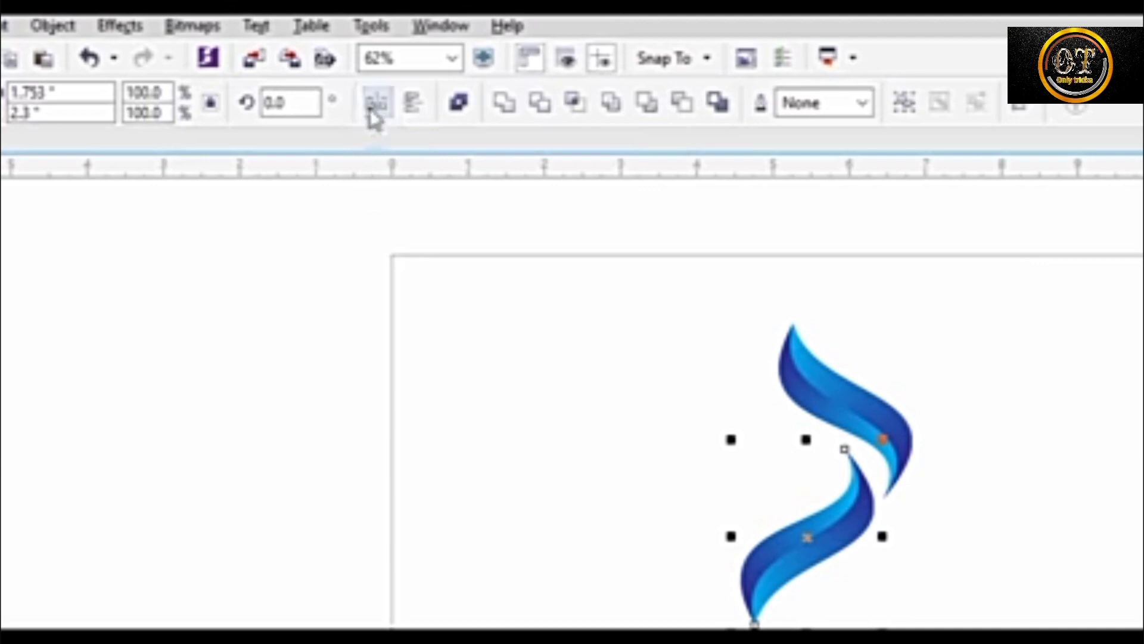
left_click(374, 115)
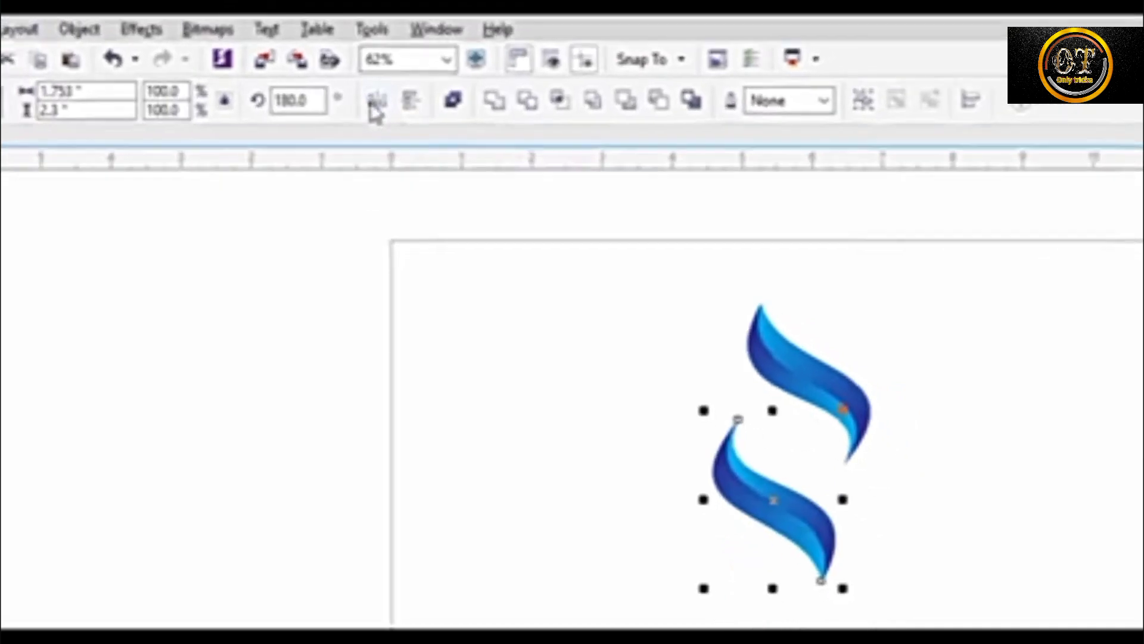
left_click_drag(699, 436, 688, 396)
scroll(692, 349, "up", 2)
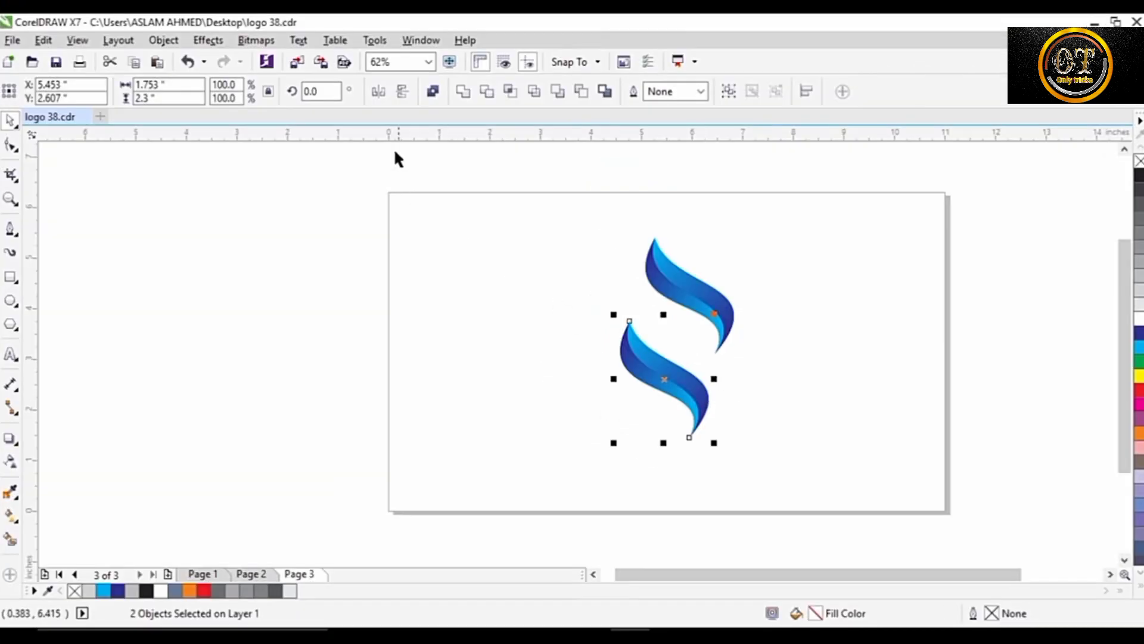
- Mirror the leaf copy vertically and horizontally, and shrink it to about 1.08 in wide and 1.42 in high
left_click(402, 91)
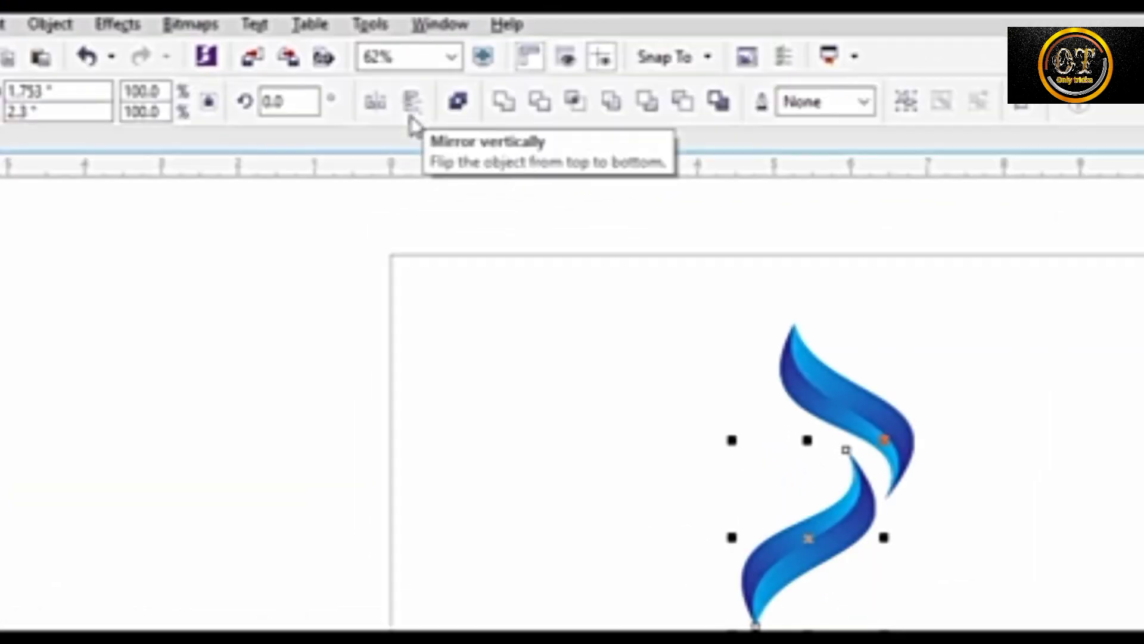
left_click(373, 114)
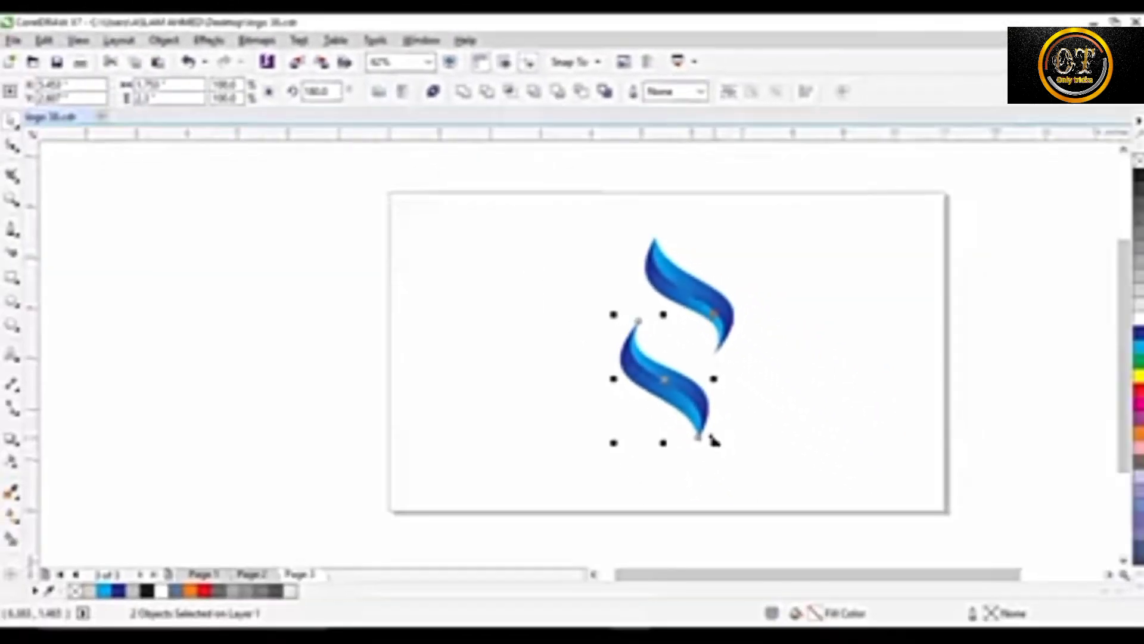
left_click_drag(707, 440, 675, 391)
scroll(696, 339, "up", 1)
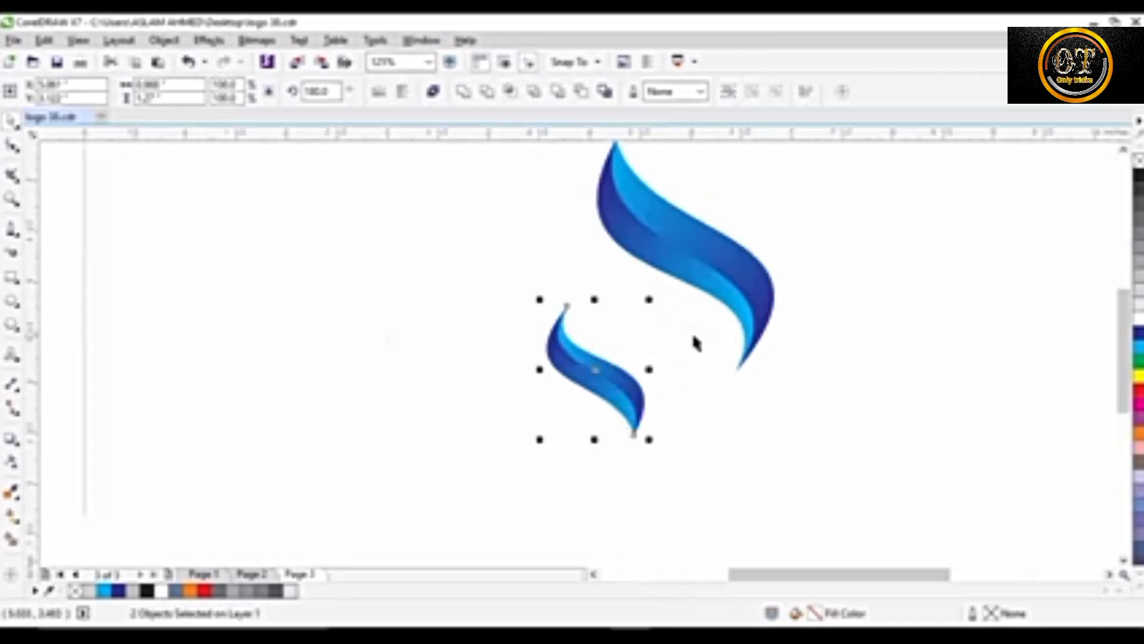
left_click_drag(650, 441, 659, 455)
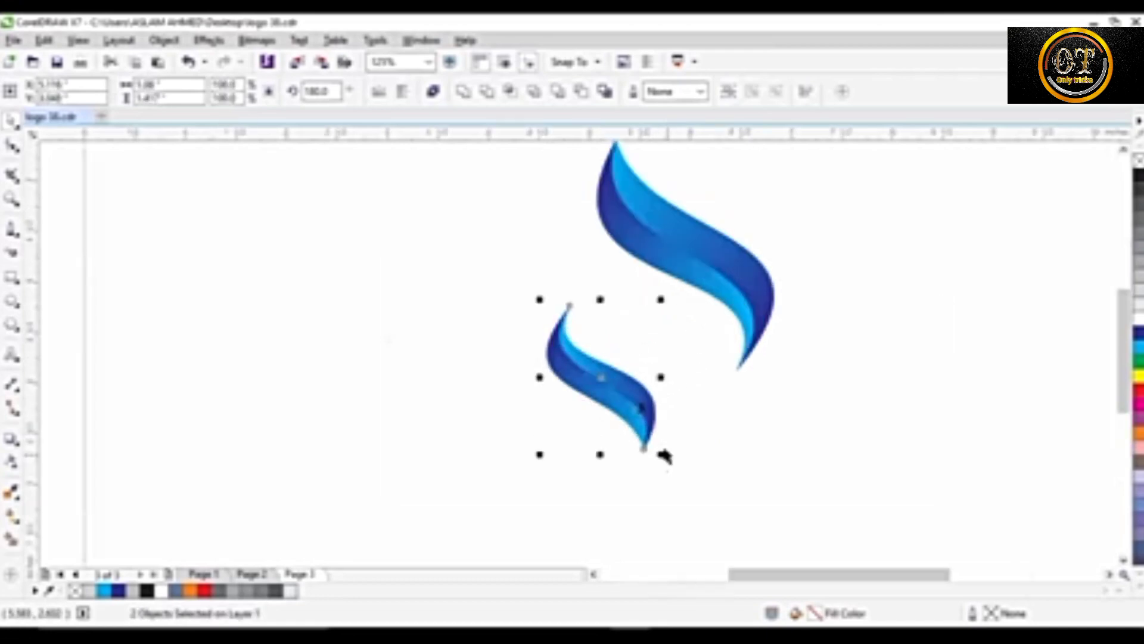
- Move the small leaf right so that it sits just beneath the large leaf's lower end
left_click_drag(633, 395, 741, 432)
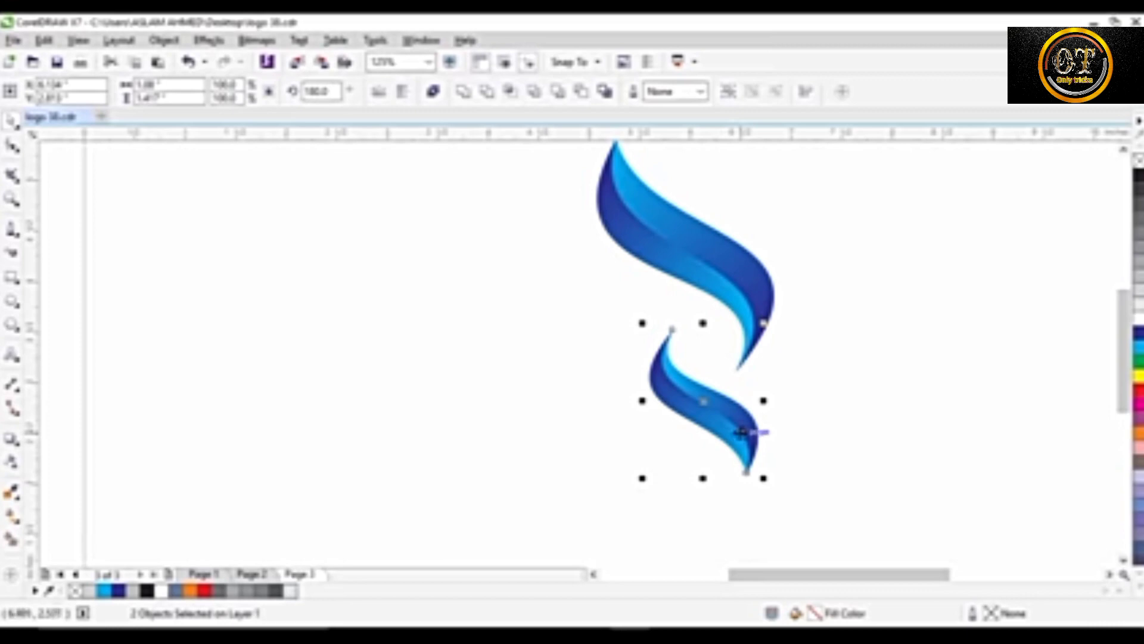
left_click(851, 330)
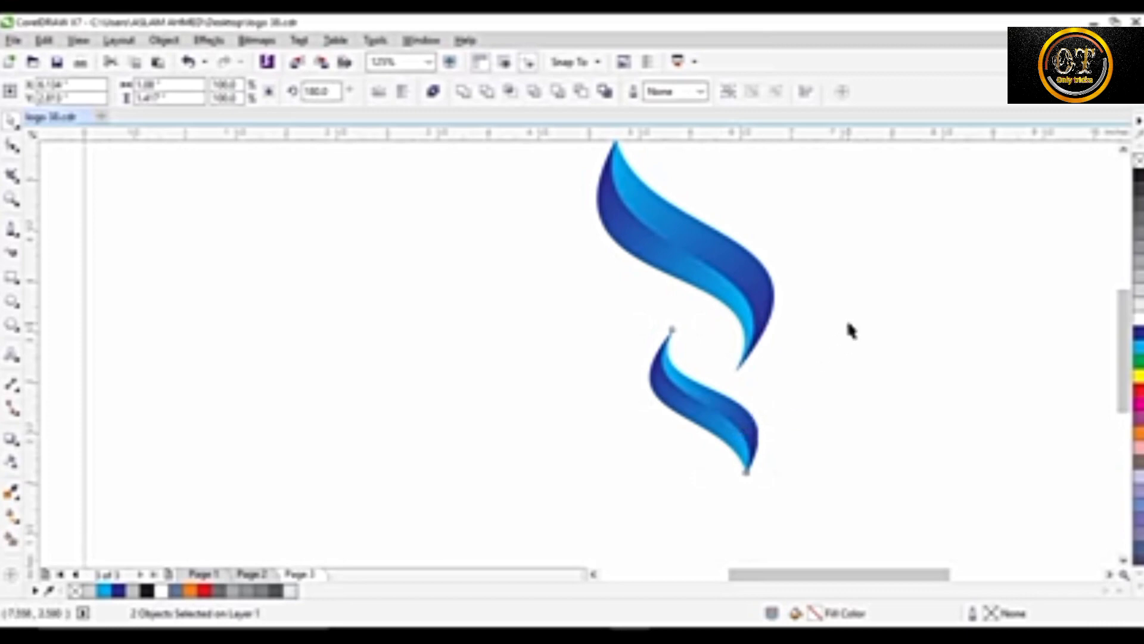
scroll(640, 306, "down", 2)
scroll(656, 311, "up", 2)
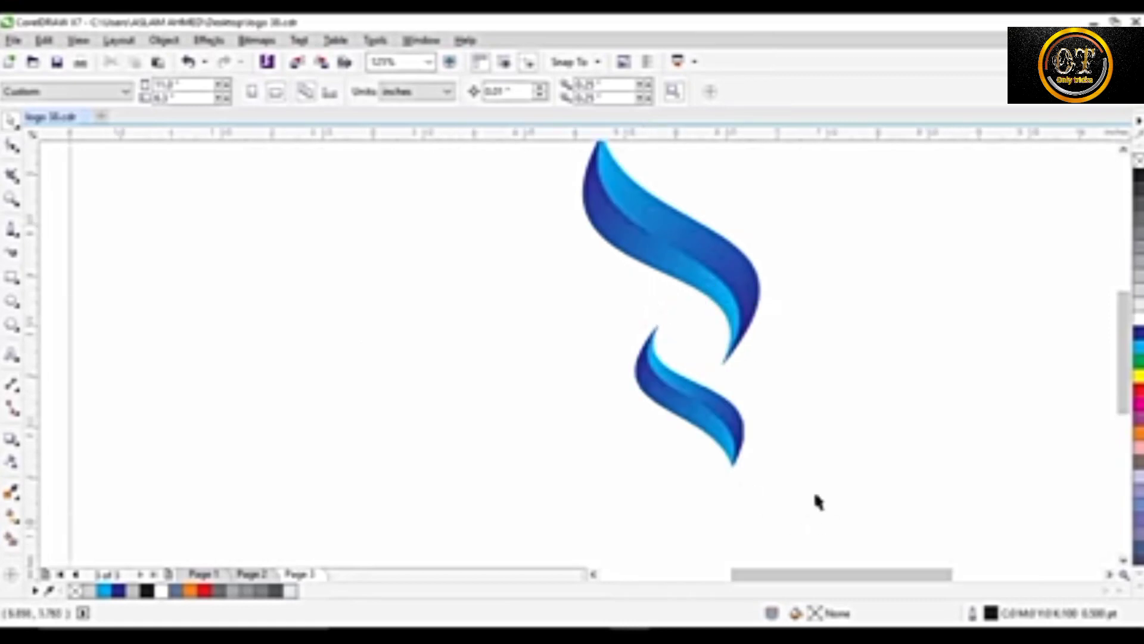
- Recolor the small leaf's upper-right strip with a fountain fill from yellow at the upper end to orange at the lower end
left_click(732, 418)
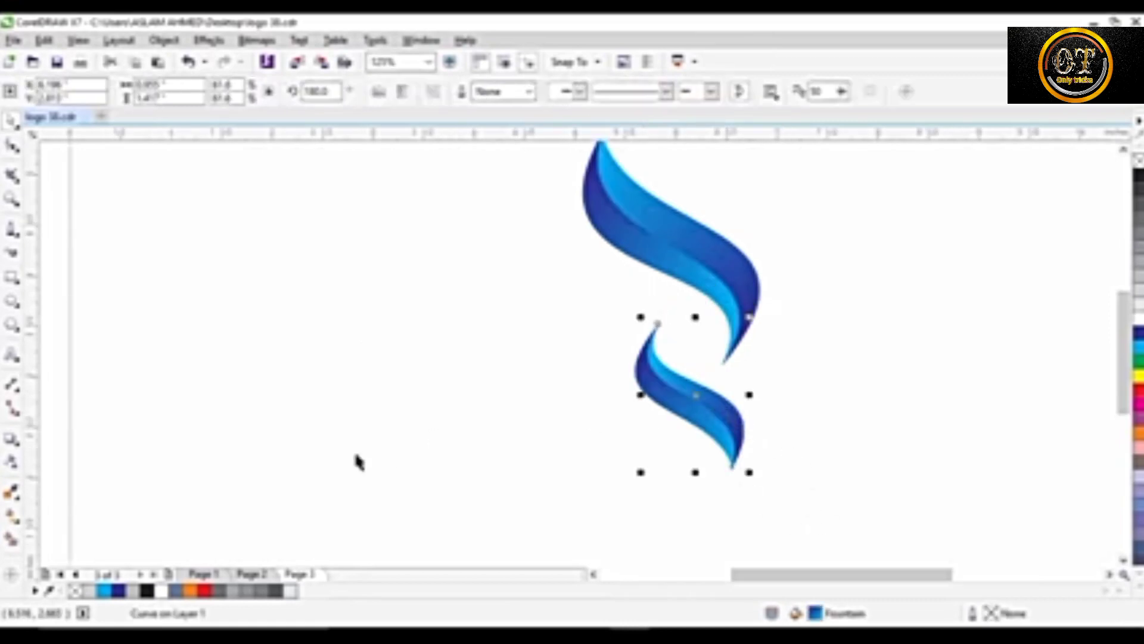
left_click(13, 516)
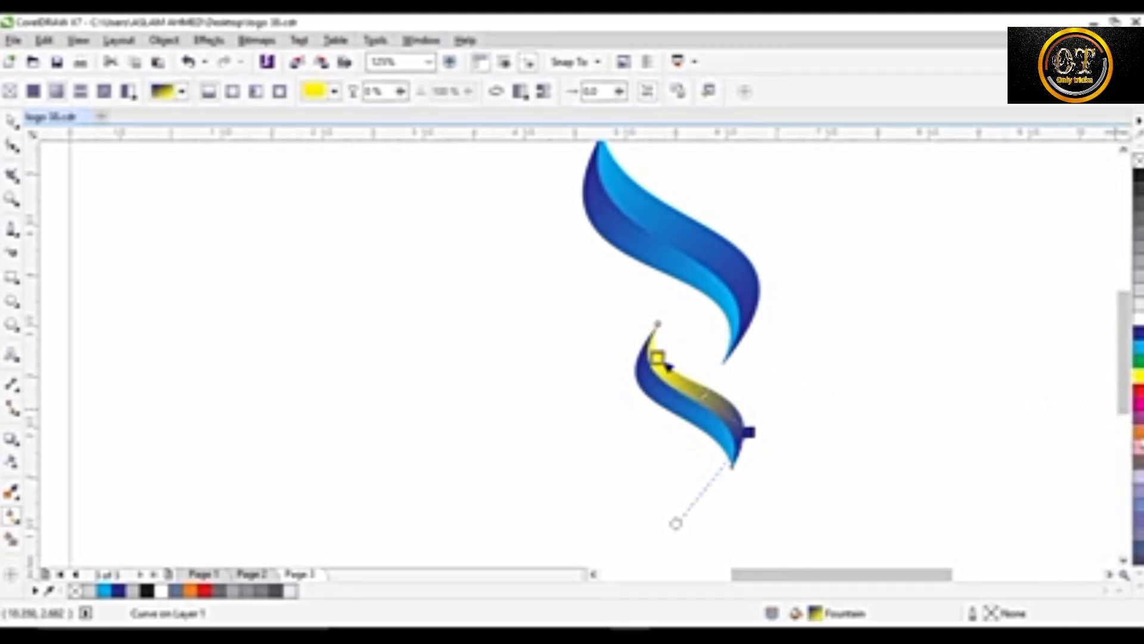
left_click_drag(790, 450, 748, 432)
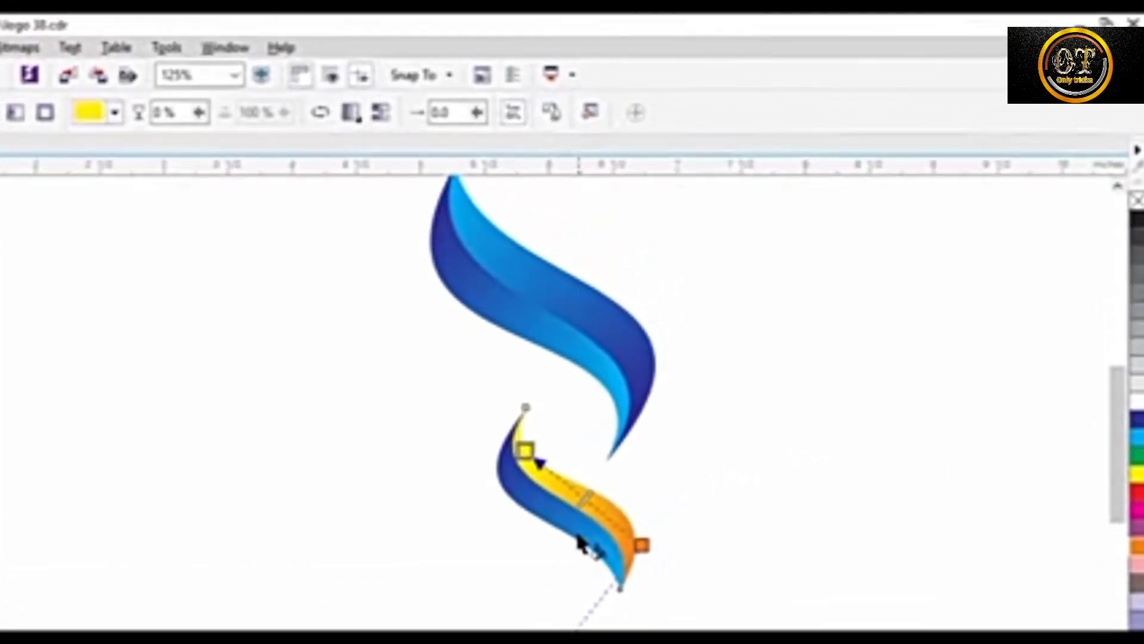
- Recolor the small leaf's lower-left strip with a fountain fill from orange at the upper end to yellow at the lower end
left_click(703, 433)
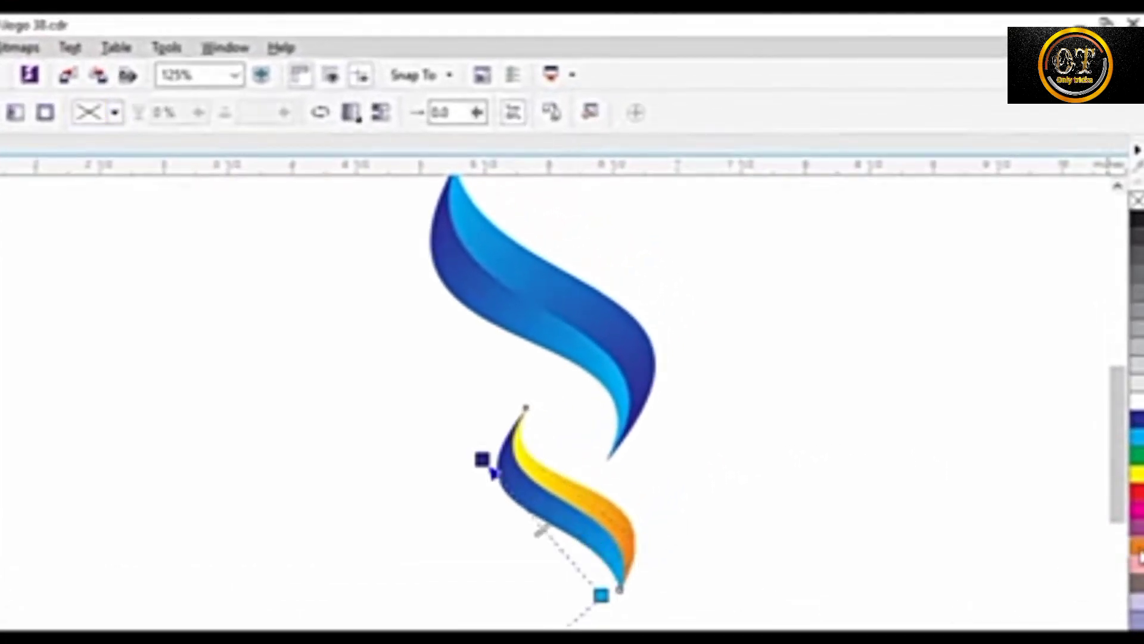
left_click_drag(1139, 557, 722, 524)
left_click_drag(486, 470, 482, 460)
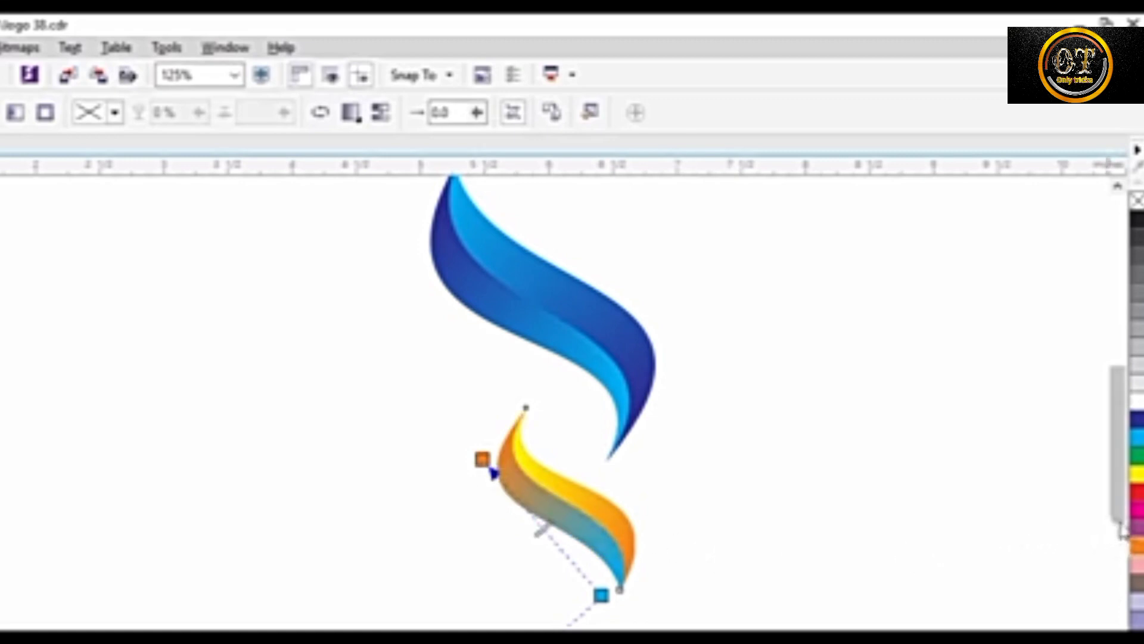
left_click_drag(1136, 479, 634, 607)
scroll(605, 536, "up", 2)
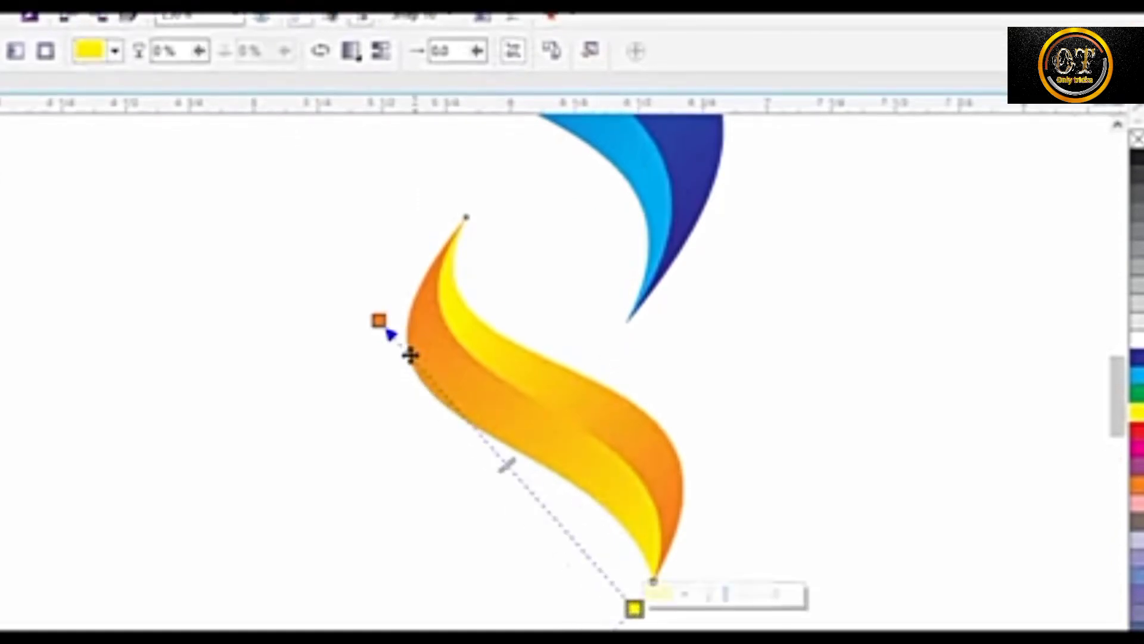
- Shift the orange ends of both fountain fills in the small leaf inward to widen the orange areas
left_click_drag(379, 322, 392, 374)
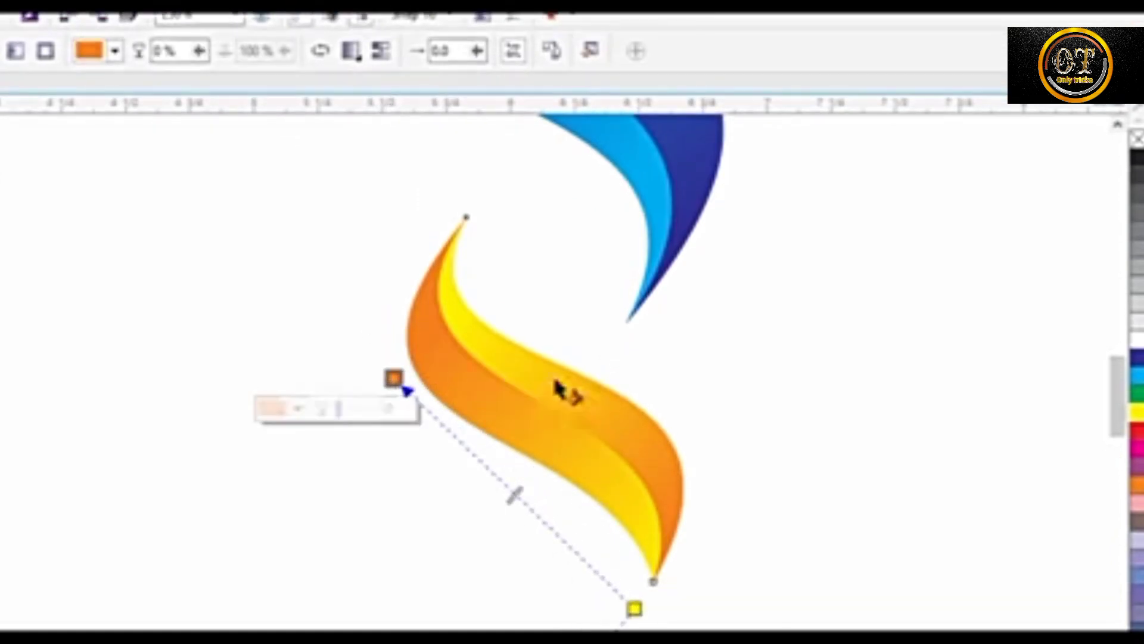
left_click(596, 401)
left_click_drag(700, 494, 674, 448)
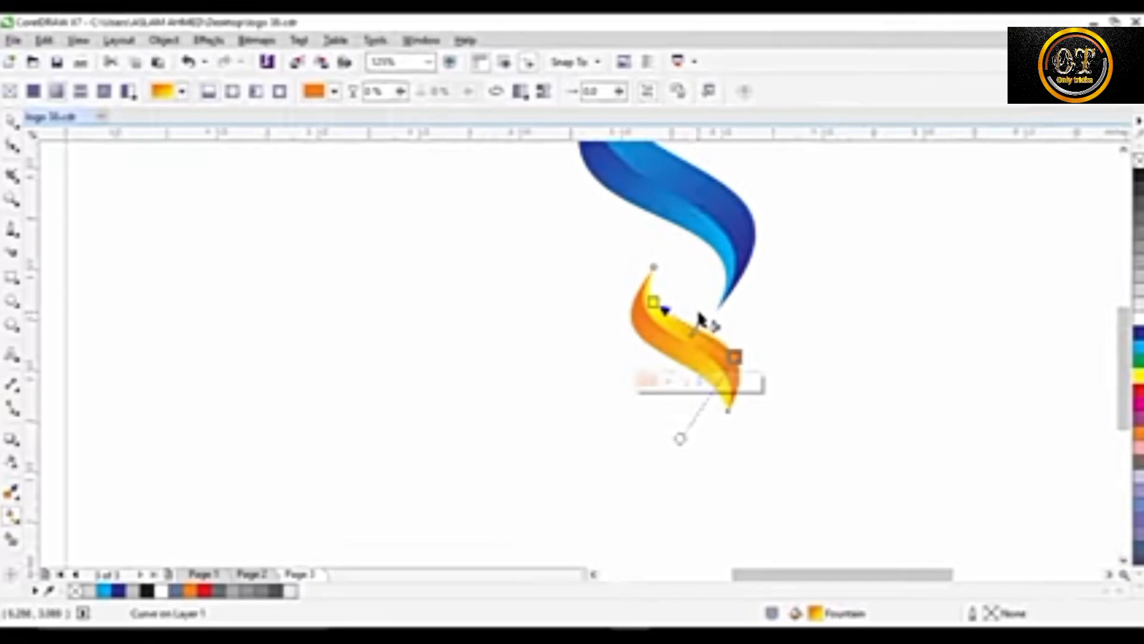
scroll(702, 322, "down", 3)
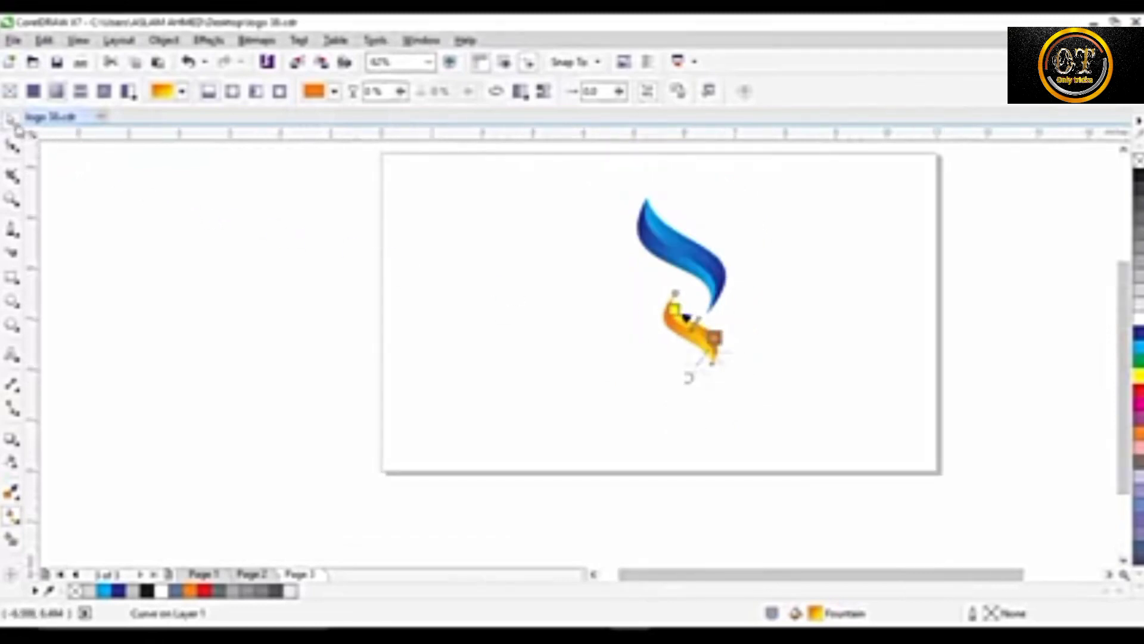
left_click(13, 122)
left_click(324, 322)
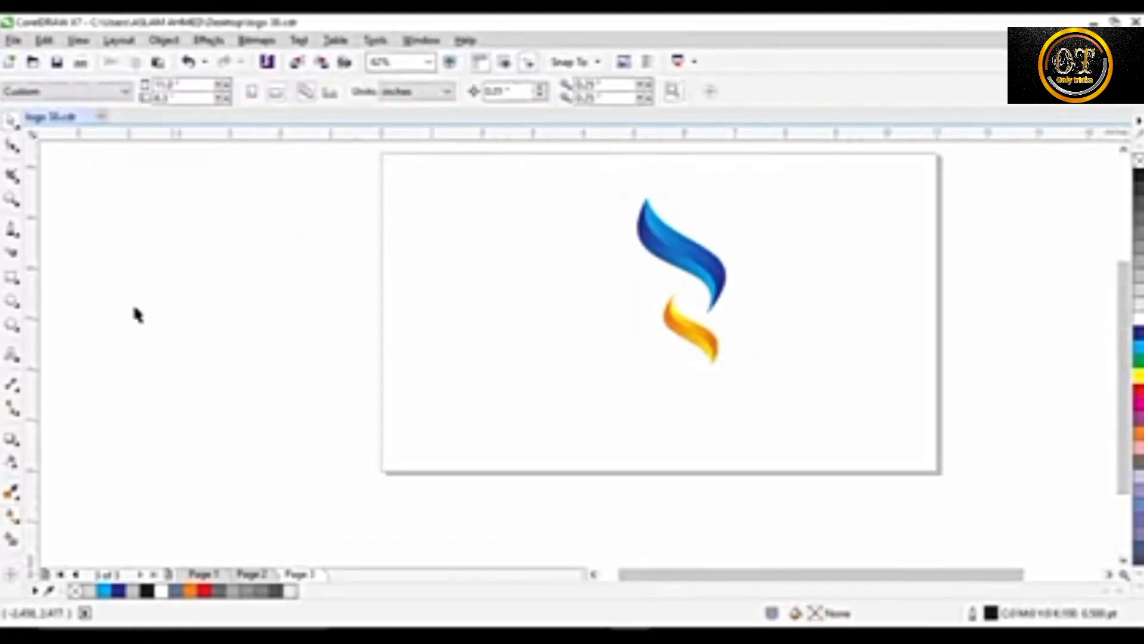
- Draw a Pen outline curving from the small leaf's upper tip across to the large leaf, then down to its lower tip
left_click(18, 231)
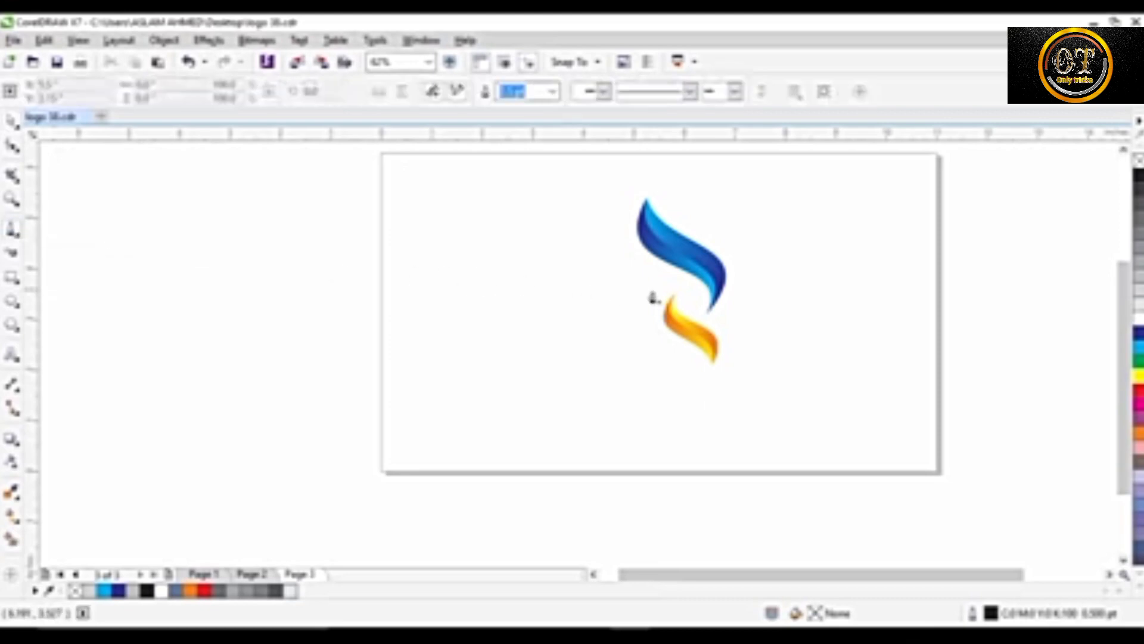
scroll(682, 300, "up", 5)
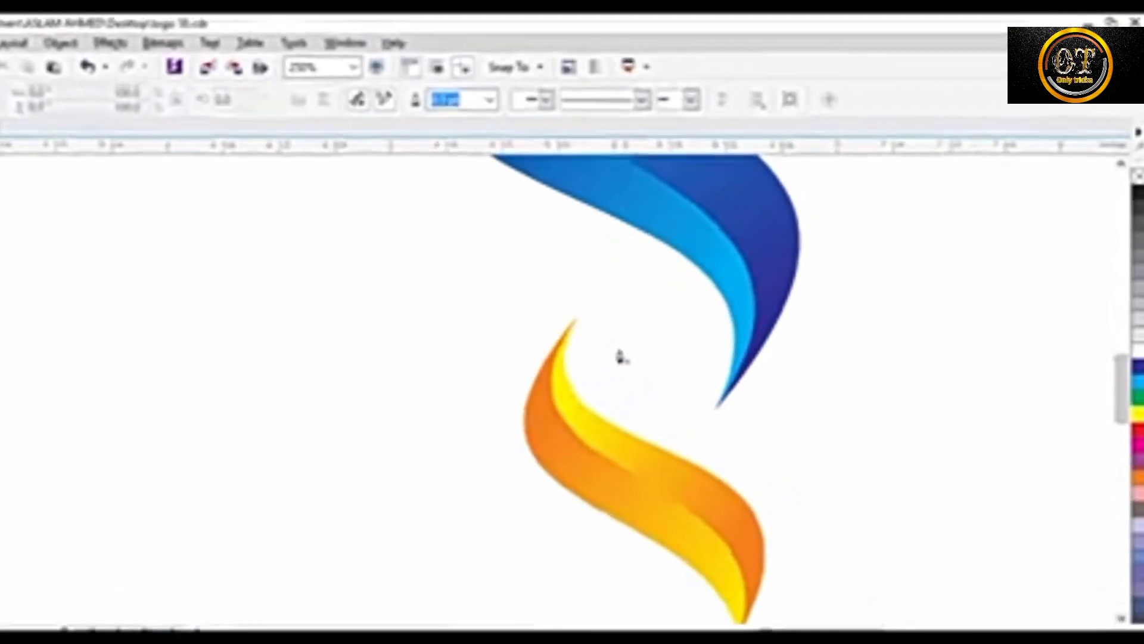
scroll(529, 392, "up", 2)
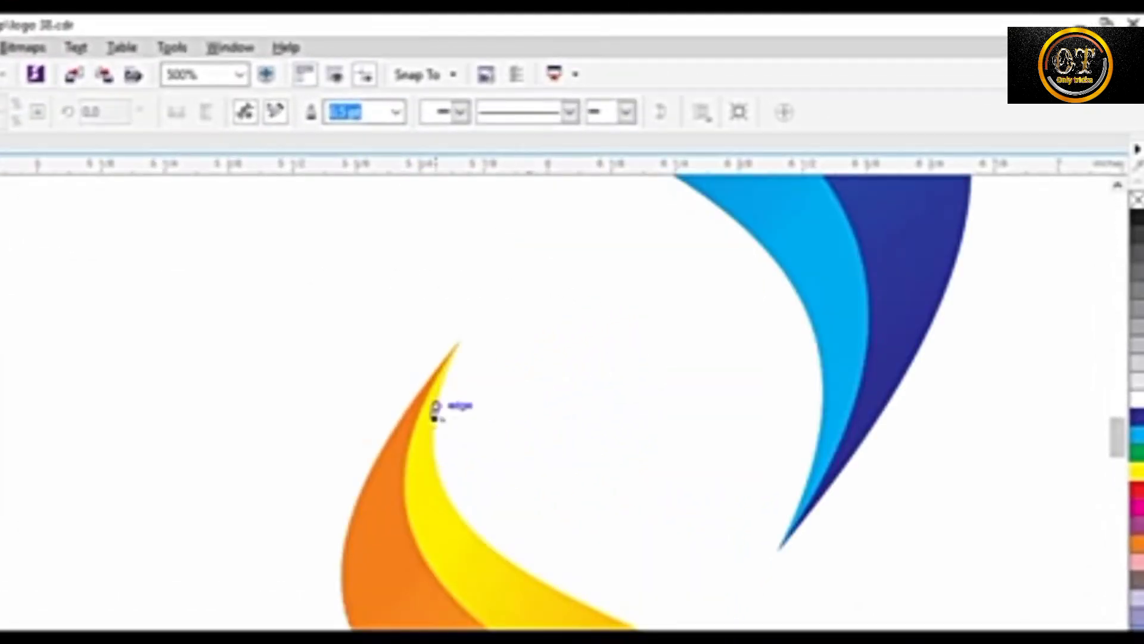
left_click(419, 412)
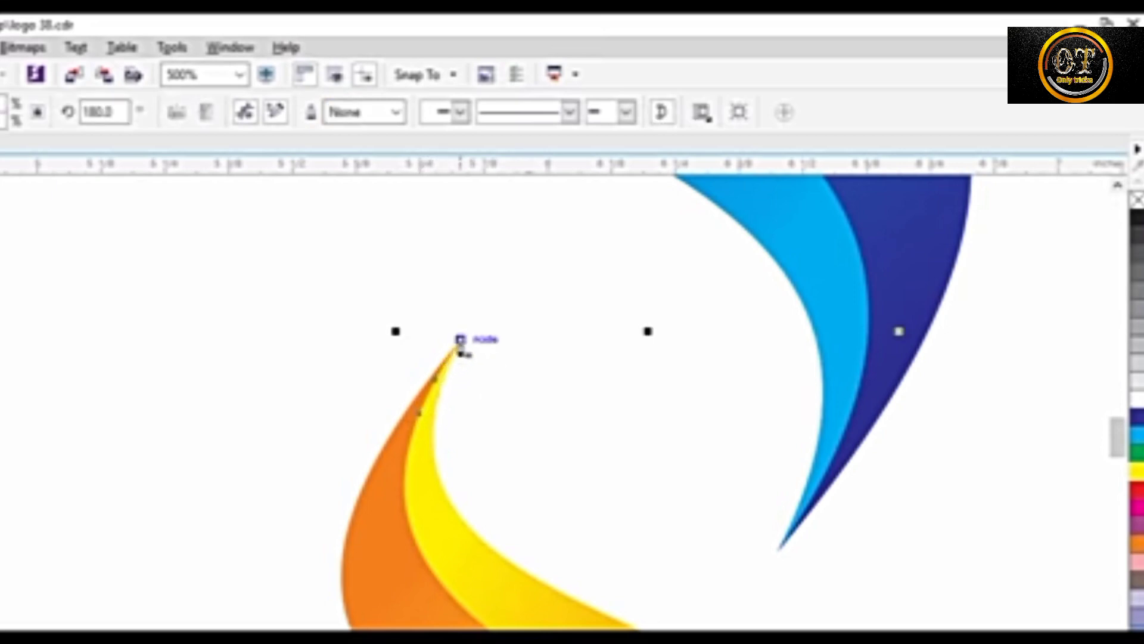
left_click_drag(462, 351, 939, 237)
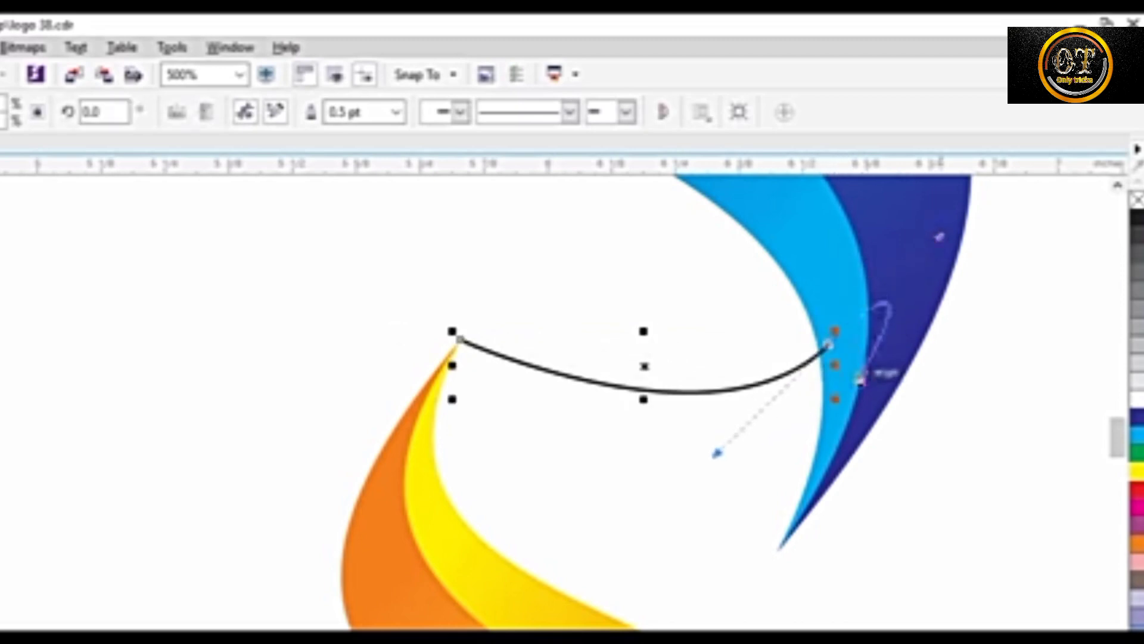
left_click(860, 377)
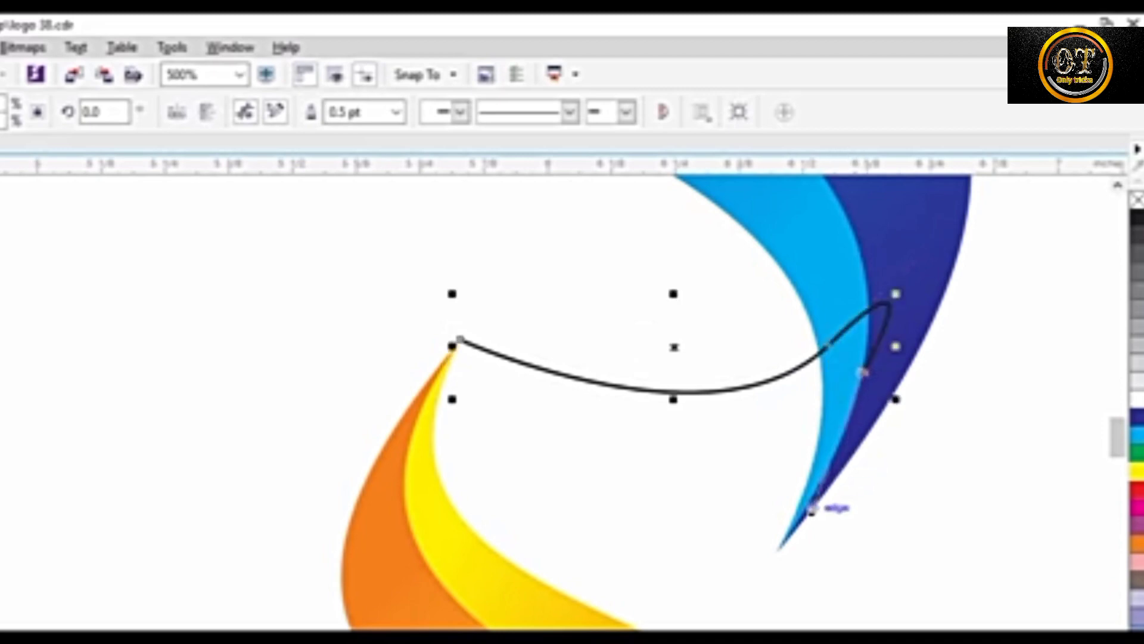
left_click(810, 498)
scroll(801, 519, "up", 1)
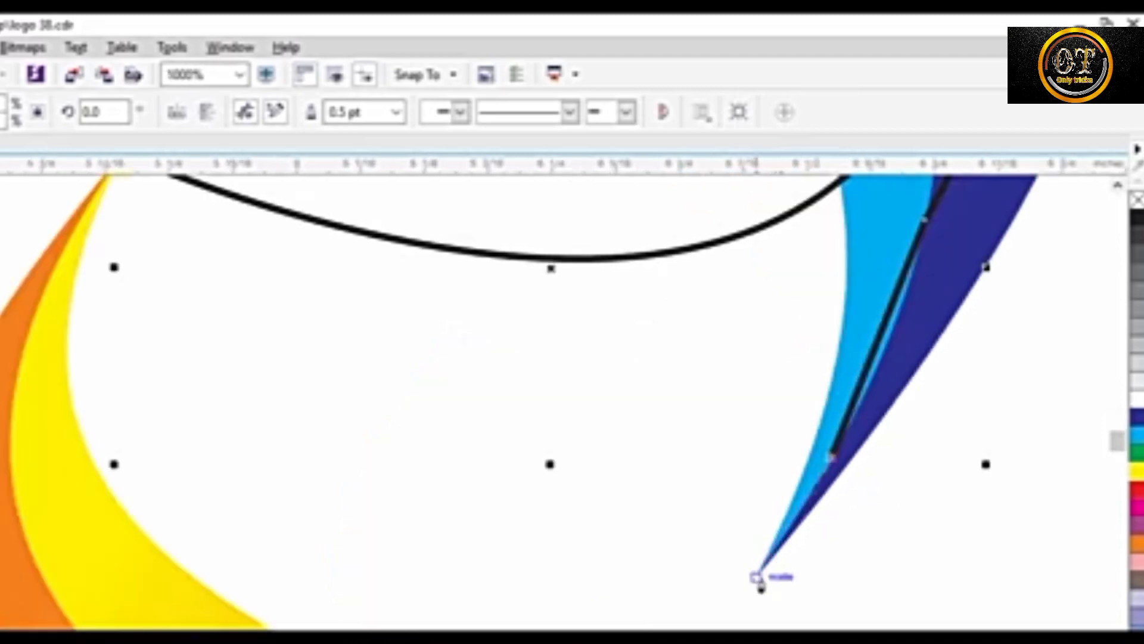
left_click(758, 577)
scroll(736, 578, "down", 1)
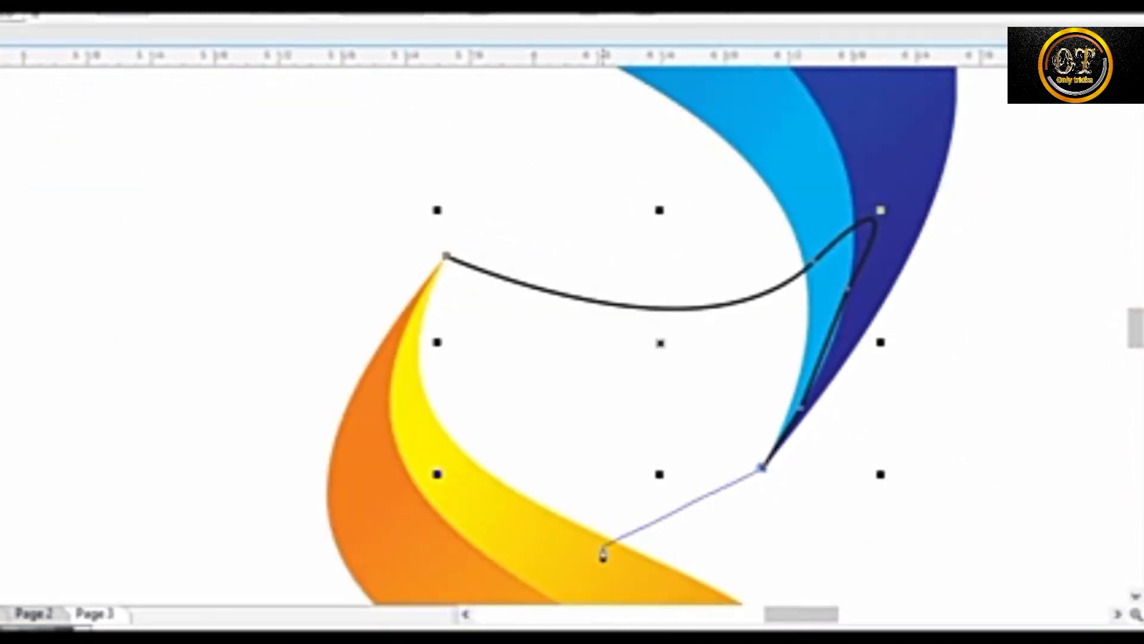
- Curve the outline back from the large leaf's lower tip into the small leaf and close it along the strip edge at the starting tip
left_click_drag(563, 541, 436, 512)
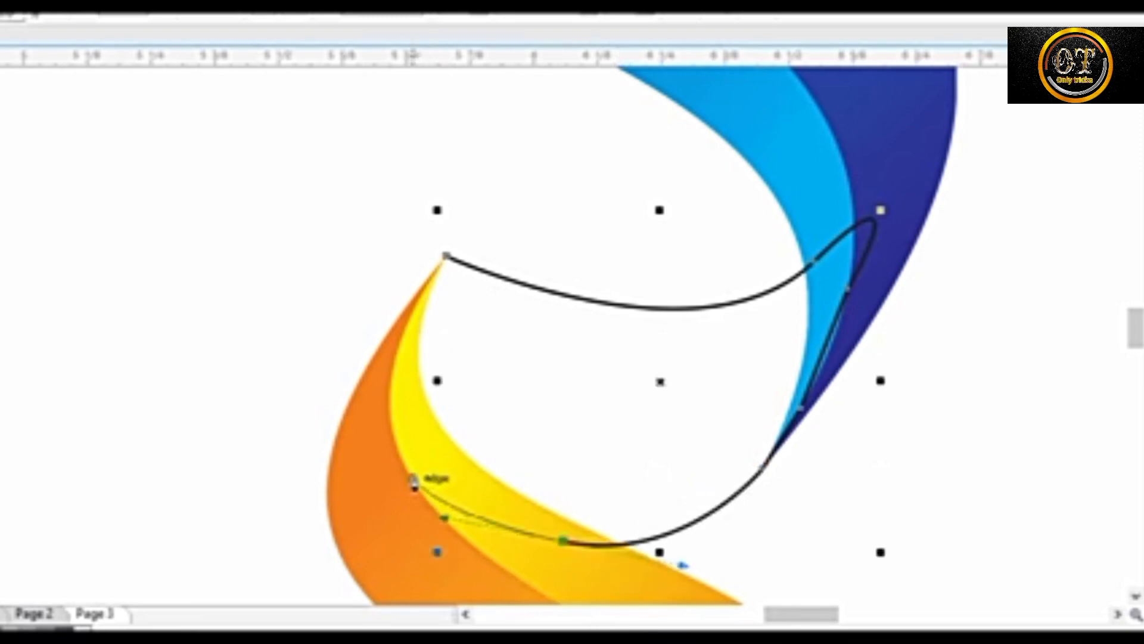
left_click(407, 471)
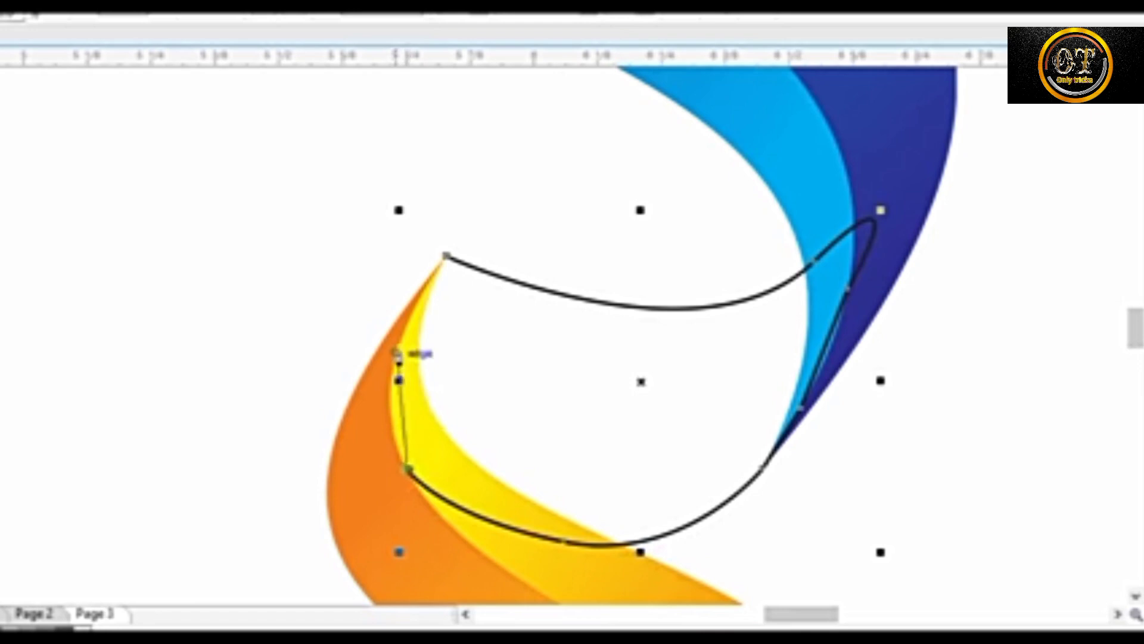
left_click(400, 343)
scroll(409, 305, "up", 1)
scroll(409, 305, "up", 1)
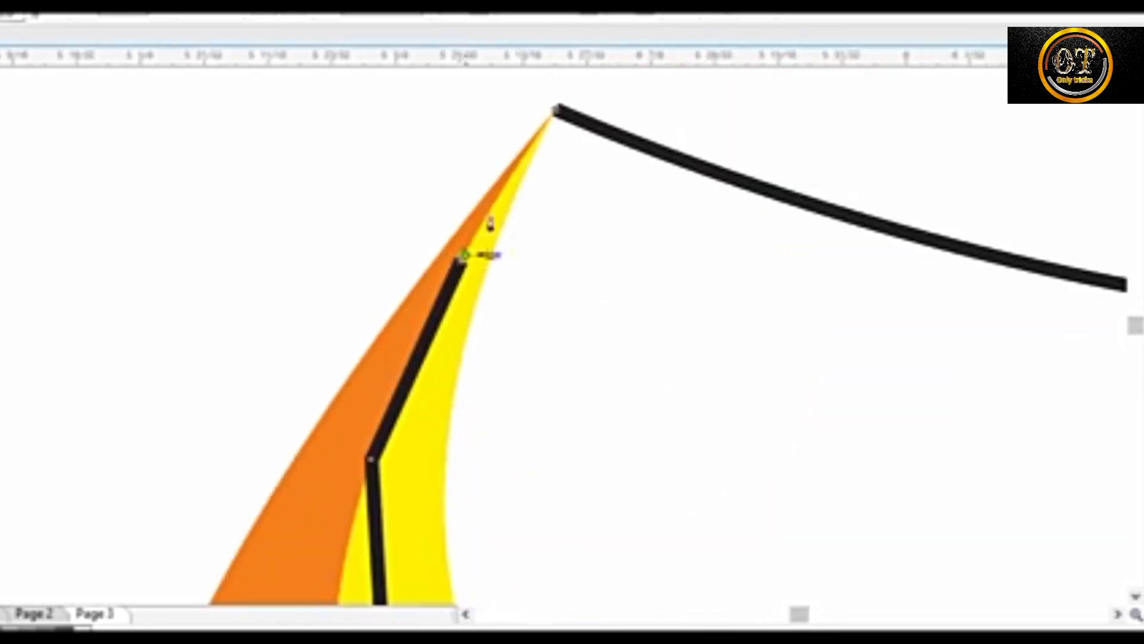
left_click(461, 260)
left_click(523, 163)
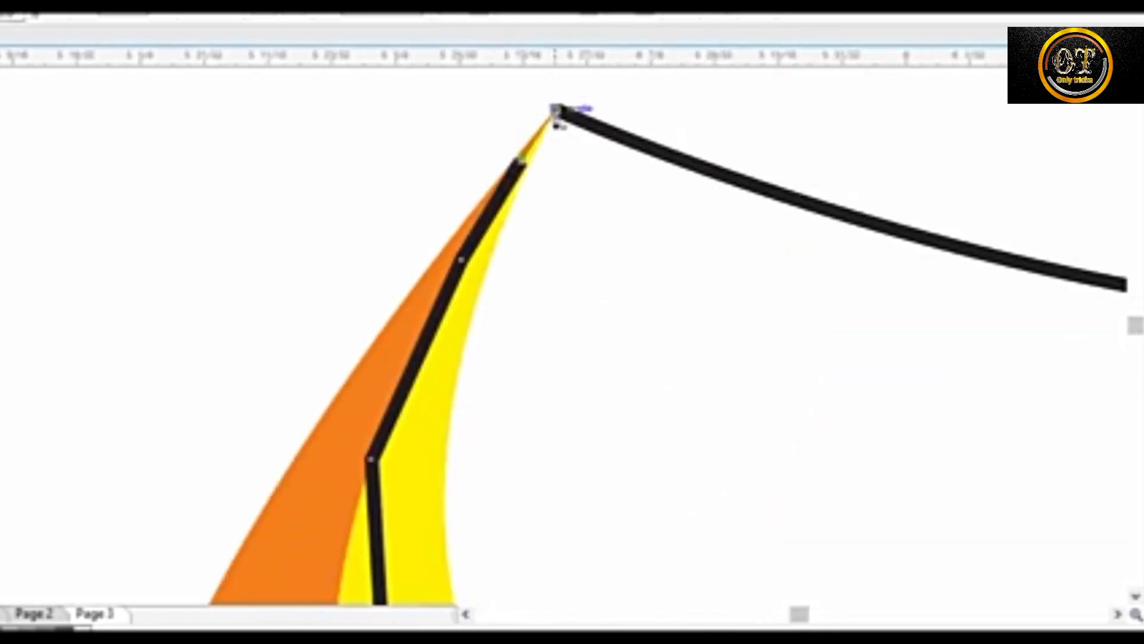
left_click(557, 110)
scroll(481, 191, "down", 3)
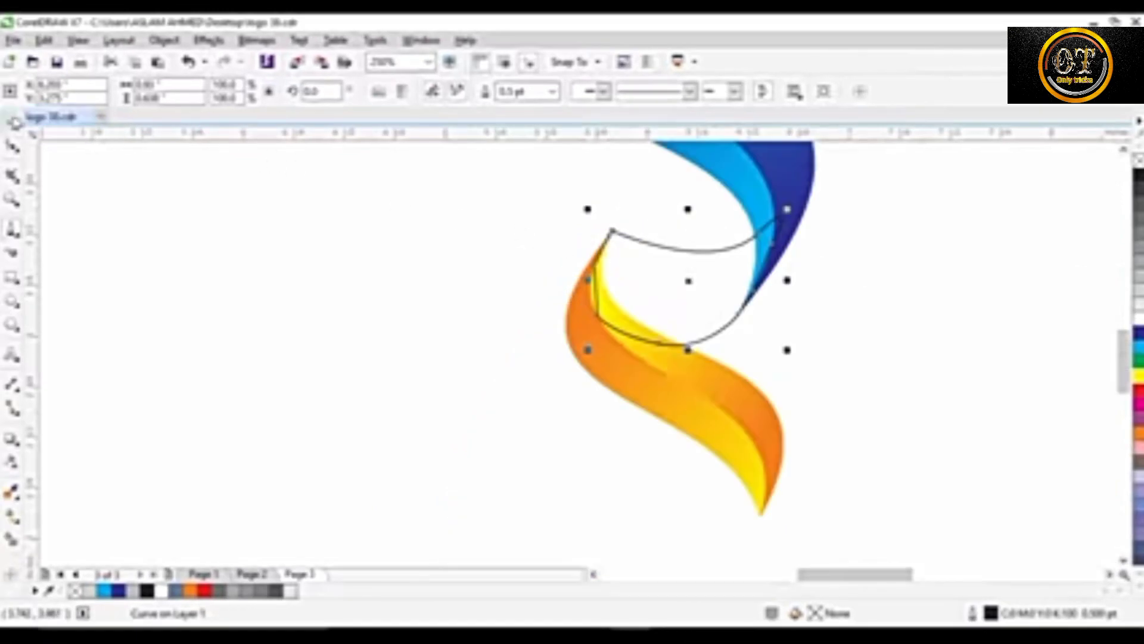
left_click(733, 267)
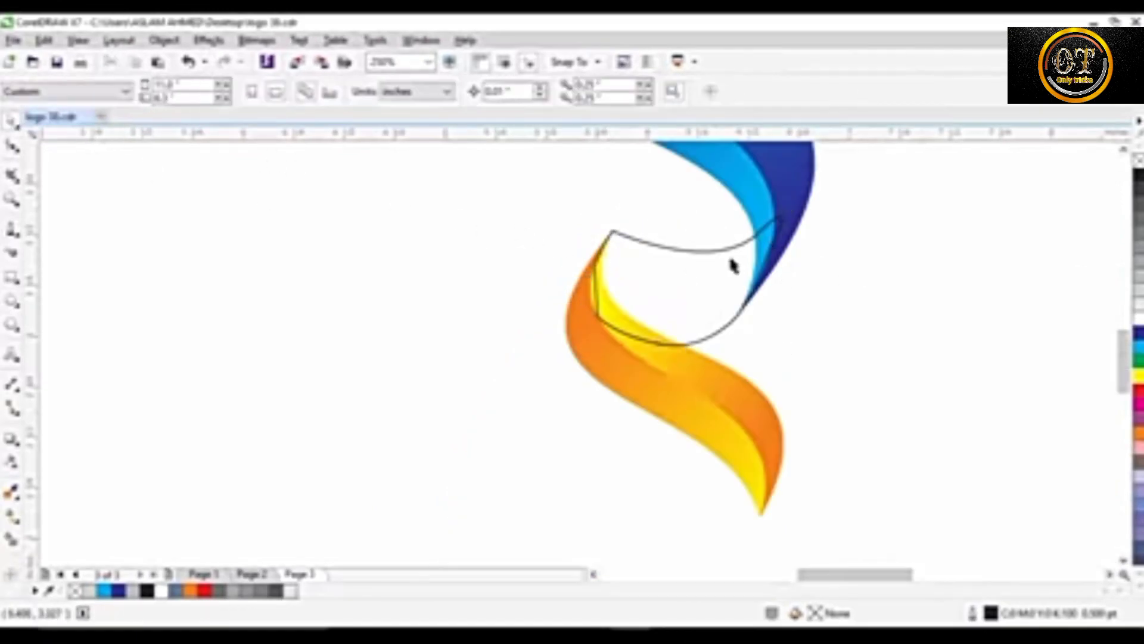
- Give the connecting shape a horizontal fountain fill with black ends and a light gray middle, and remove its outline
left_click(702, 292)
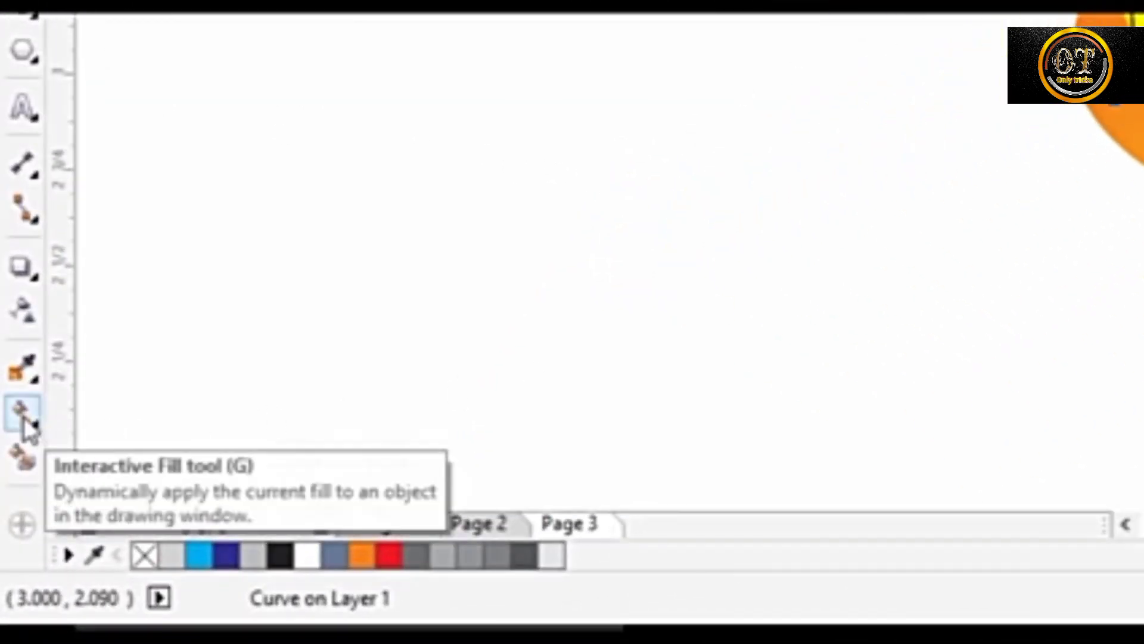
left_click(23, 417)
left_click_drag(571, 257, 789, 263)
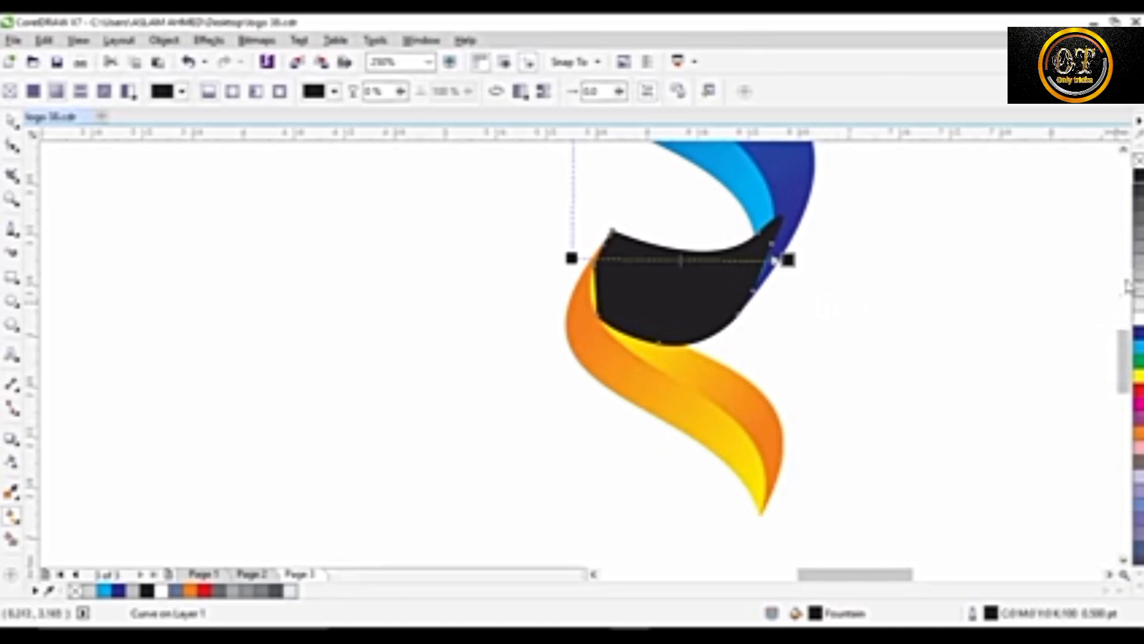
left_click_drag(688, 263, 682, 259)
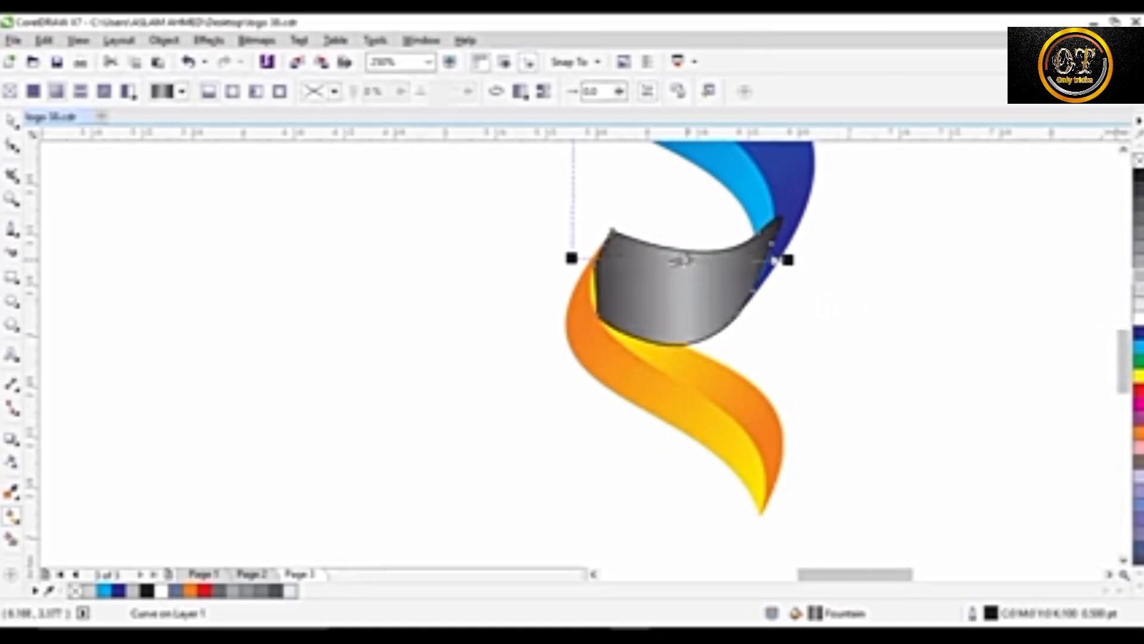
key("space")
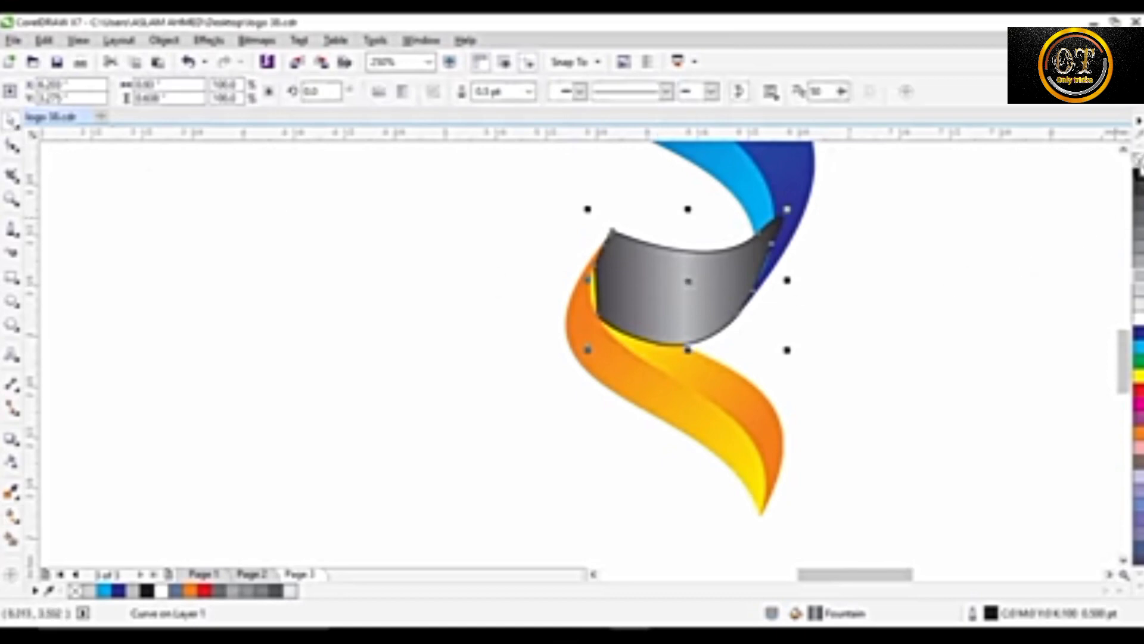
right_click(1136, 171)
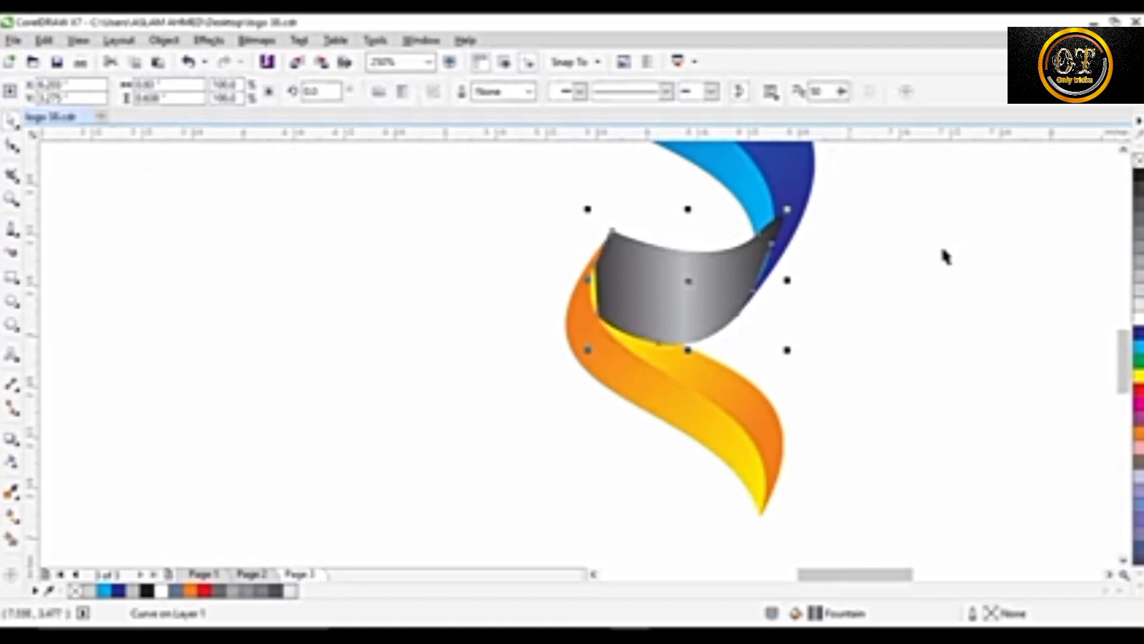
- Send the gray connecting shape to the back of the page, behind both leaves
right_click(704, 279)
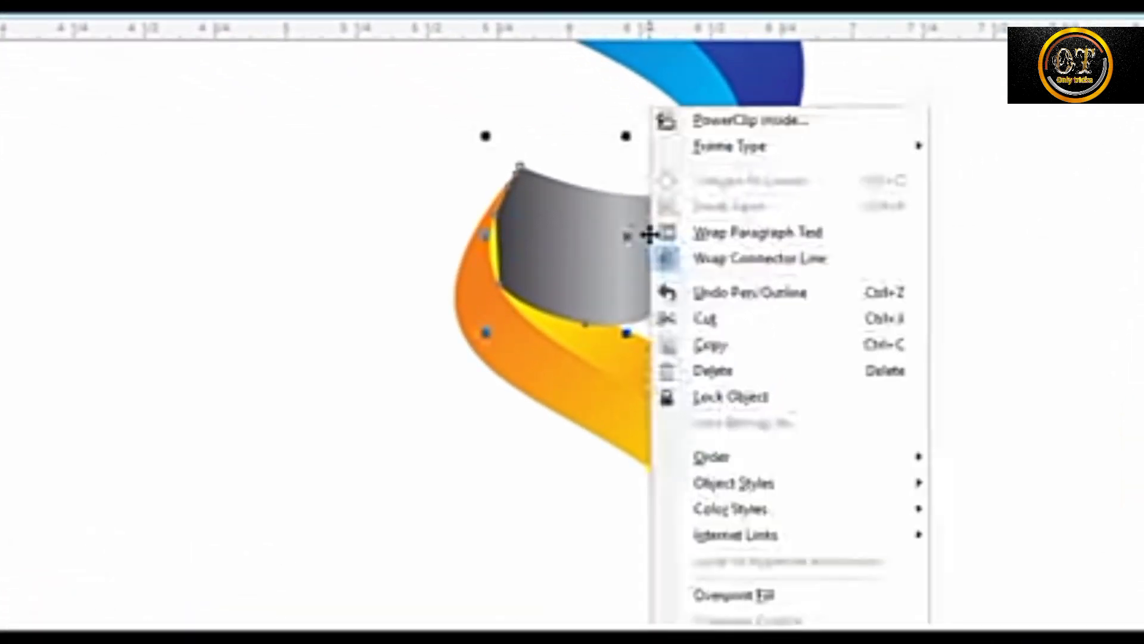
mouse_move(797, 468)
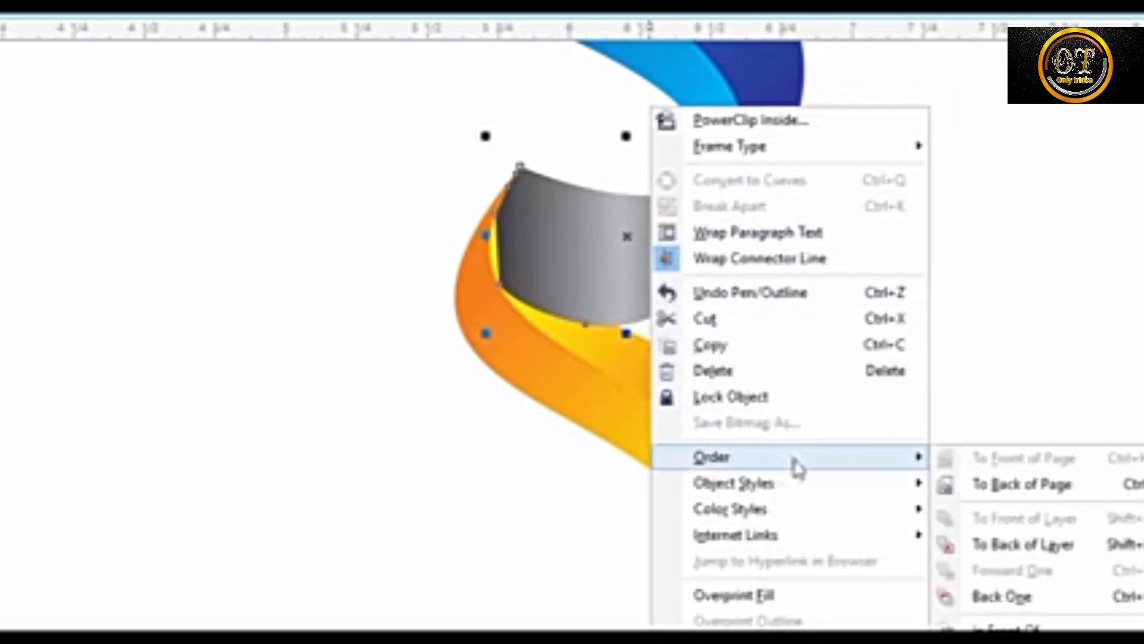
left_click(1030, 492)
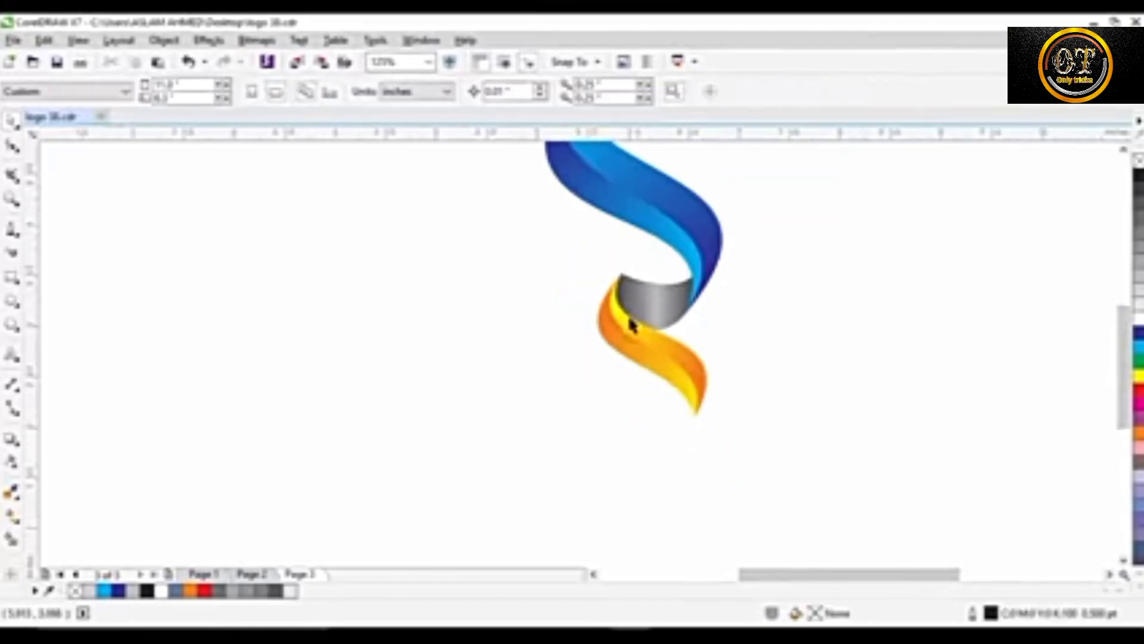
- Bend the gray shape's upper edge into an S-curve by pulling its node handle at the small leaf's tip up and outward
scroll(635, 369, "up", 3)
left_click(628, 358)
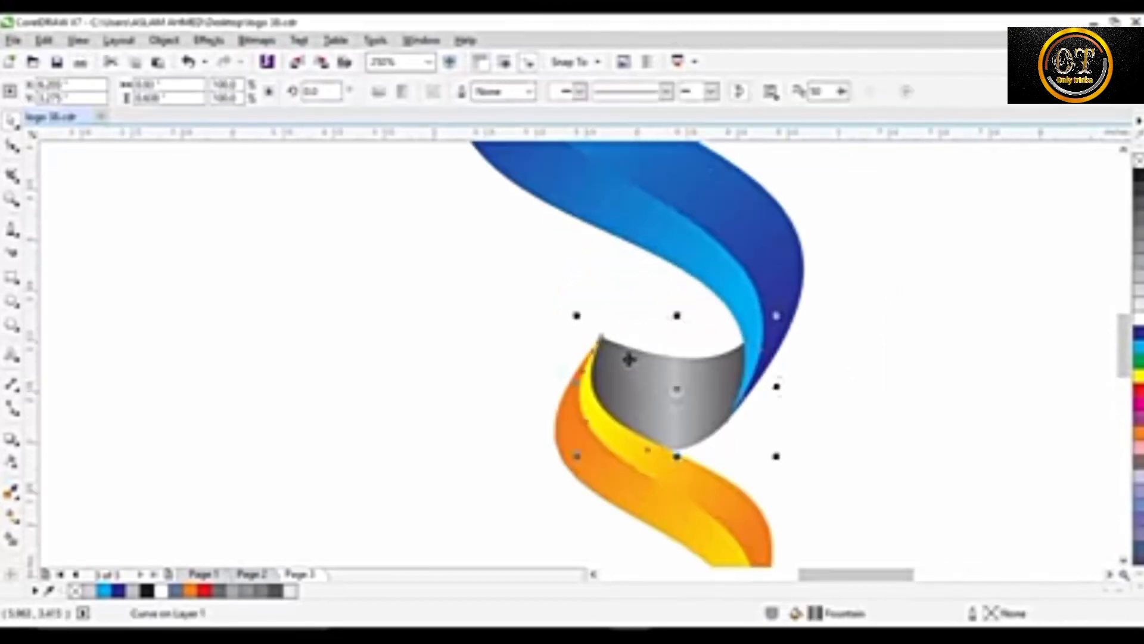
scroll(629, 359, "up", 3)
key("F10")
left_click(575, 319)
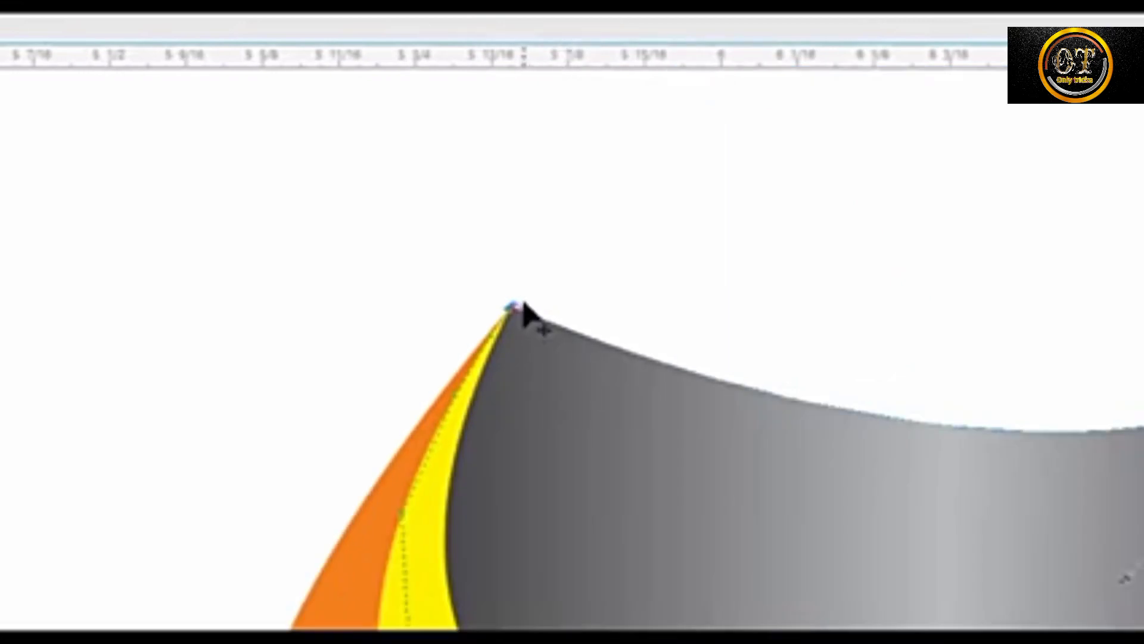
left_click_drag(523, 305, 715, 200)
scroll(906, 447, "down", 2)
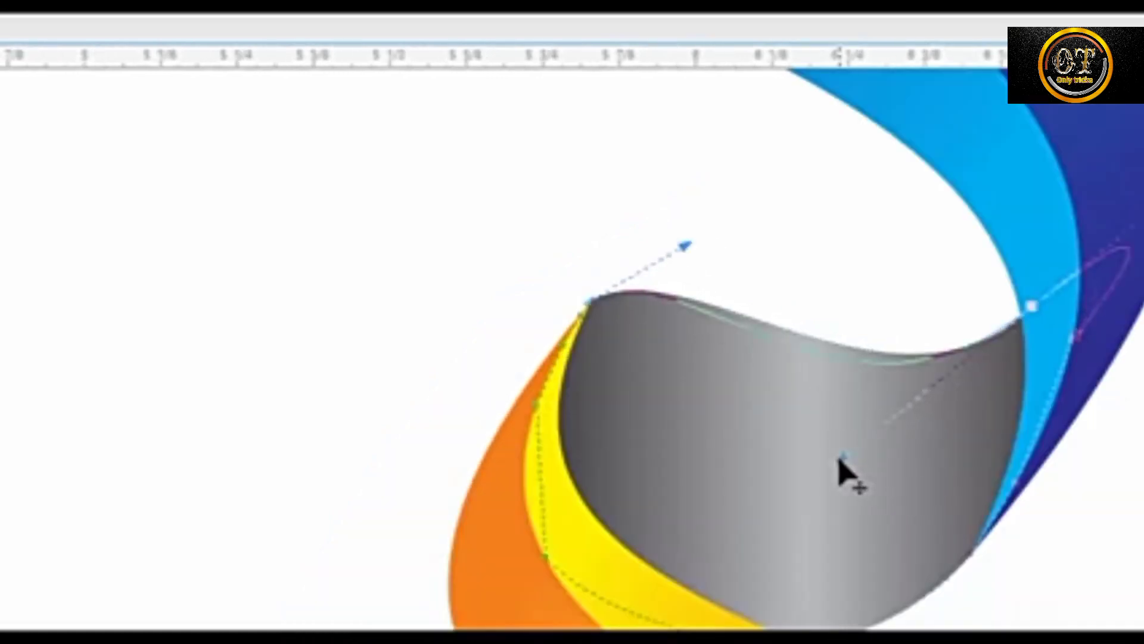
scroll(745, 441, "down", 2)
scroll(753, 472, "up", 2)
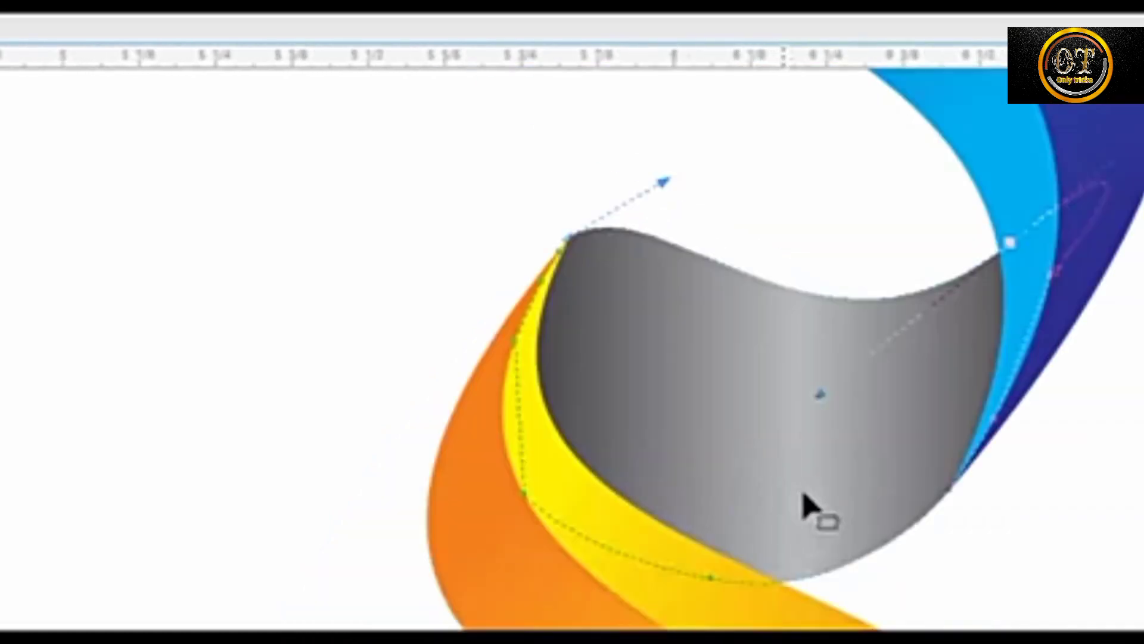
- Reshape the gray shape's lower edge into a smooth curve by repositioning its bottom node and adjusting the curve handles on that edge
left_click(669, 568)
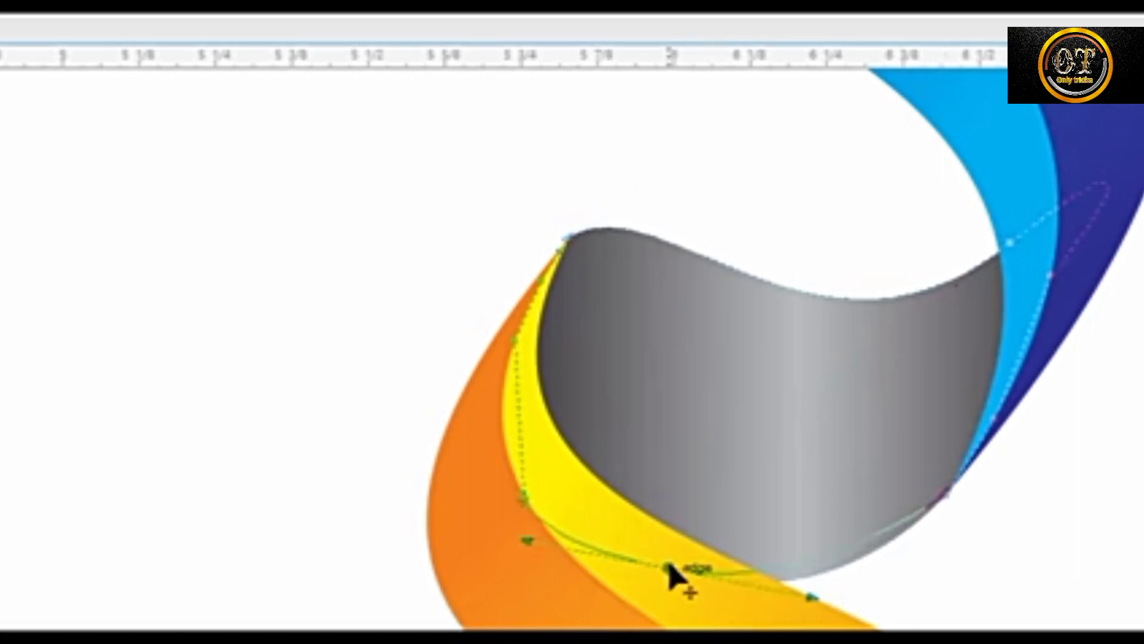
left_click_drag(669, 567, 659, 557)
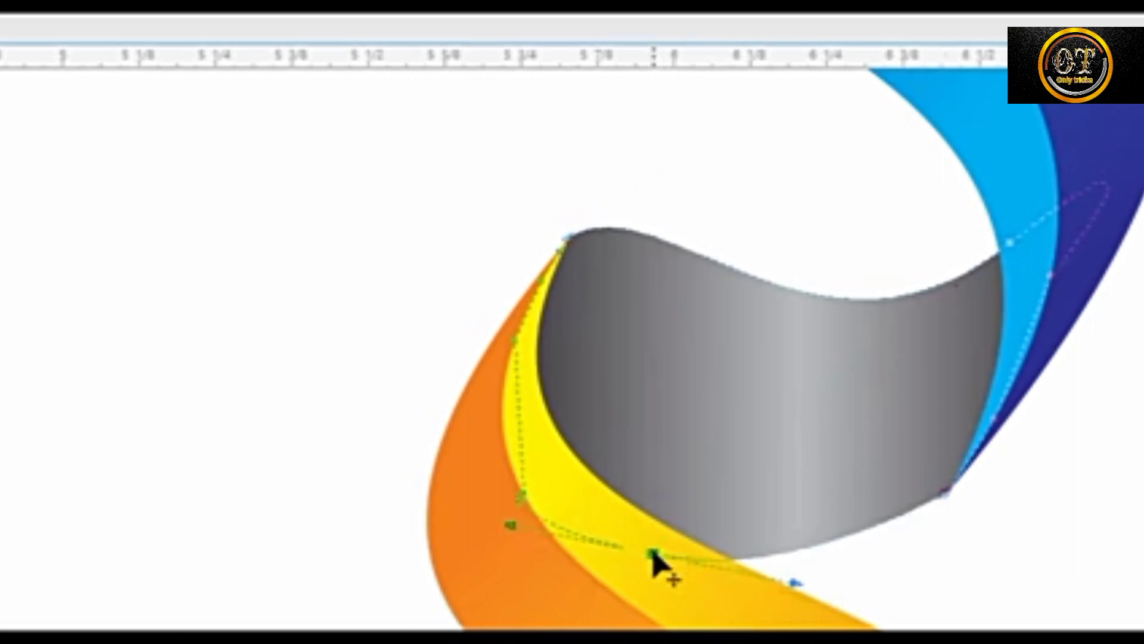
left_click(935, 506)
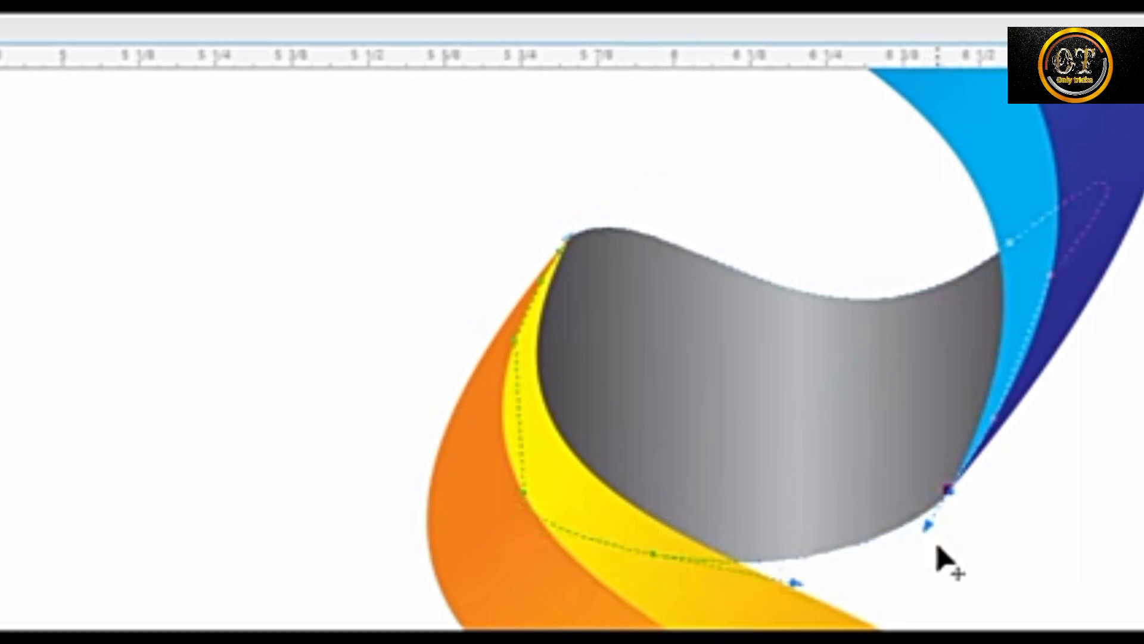
left_click(769, 590)
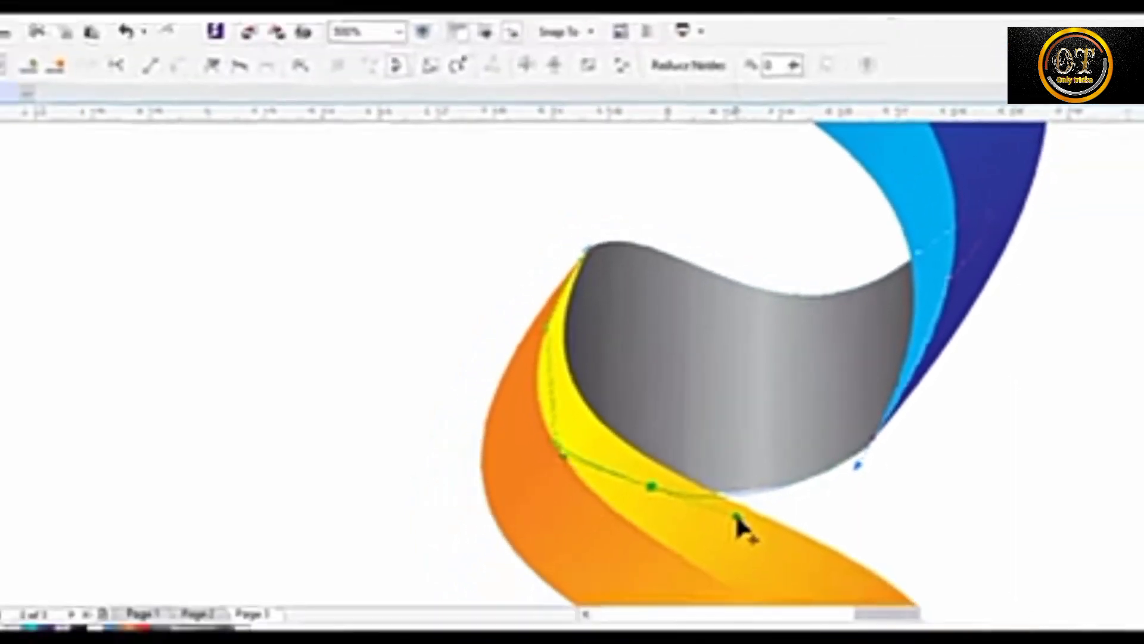
left_click_drag(737, 516, 721, 515)
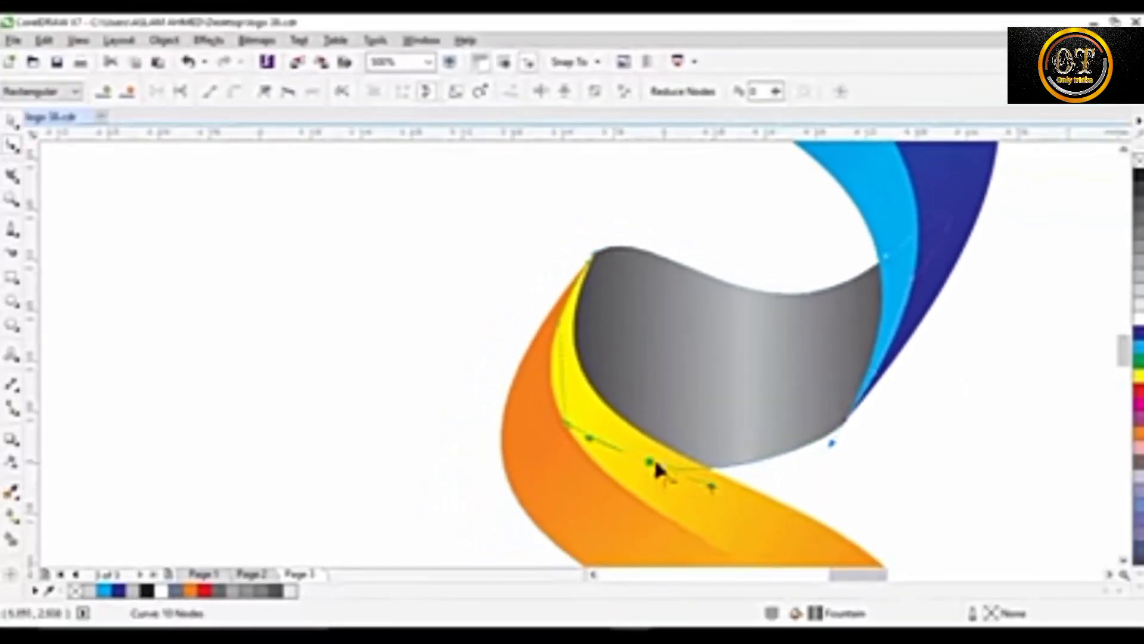
left_click_drag(652, 461, 637, 456)
left_click_drag(697, 479, 738, 507)
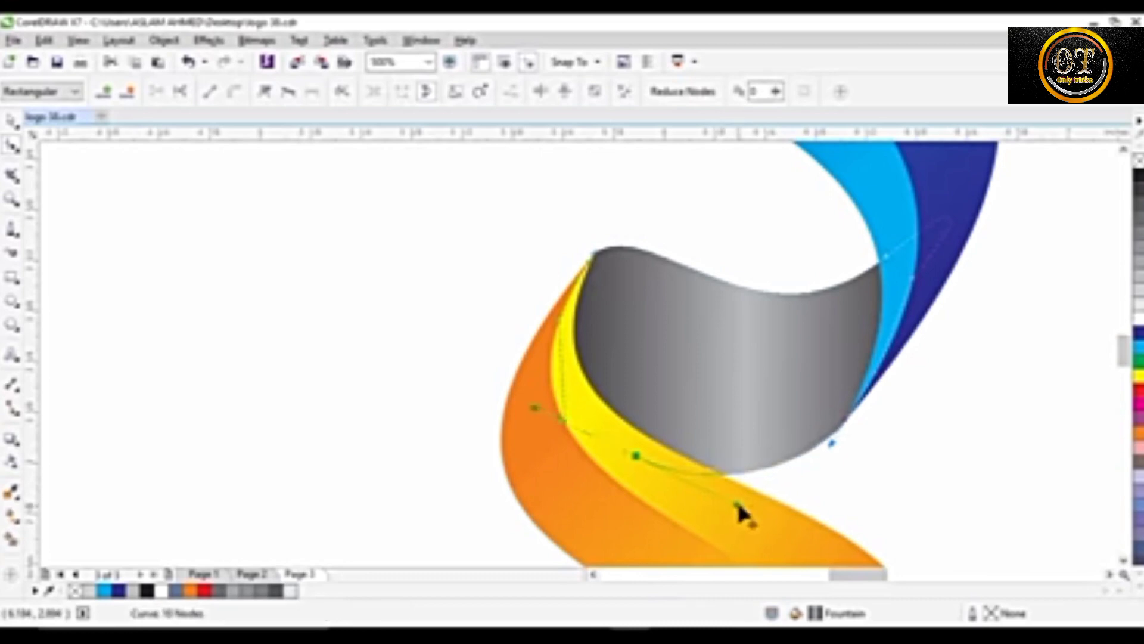
scroll(642, 382, "down", 3)
scroll(642, 382, "down", 2)
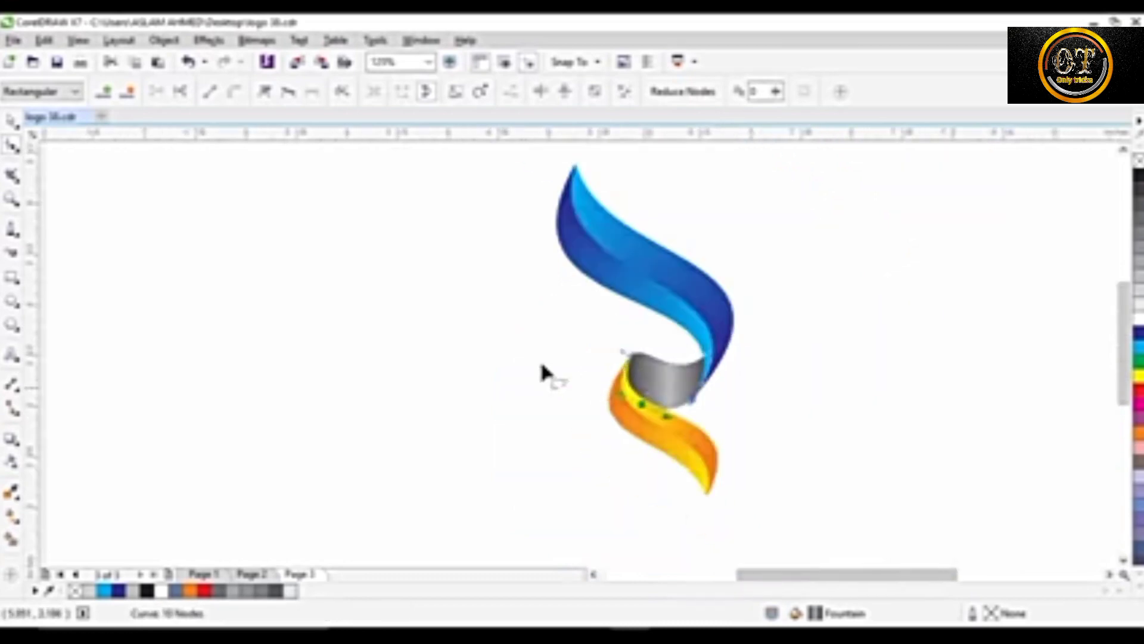
left_click(14, 123)
left_click(849, 320)
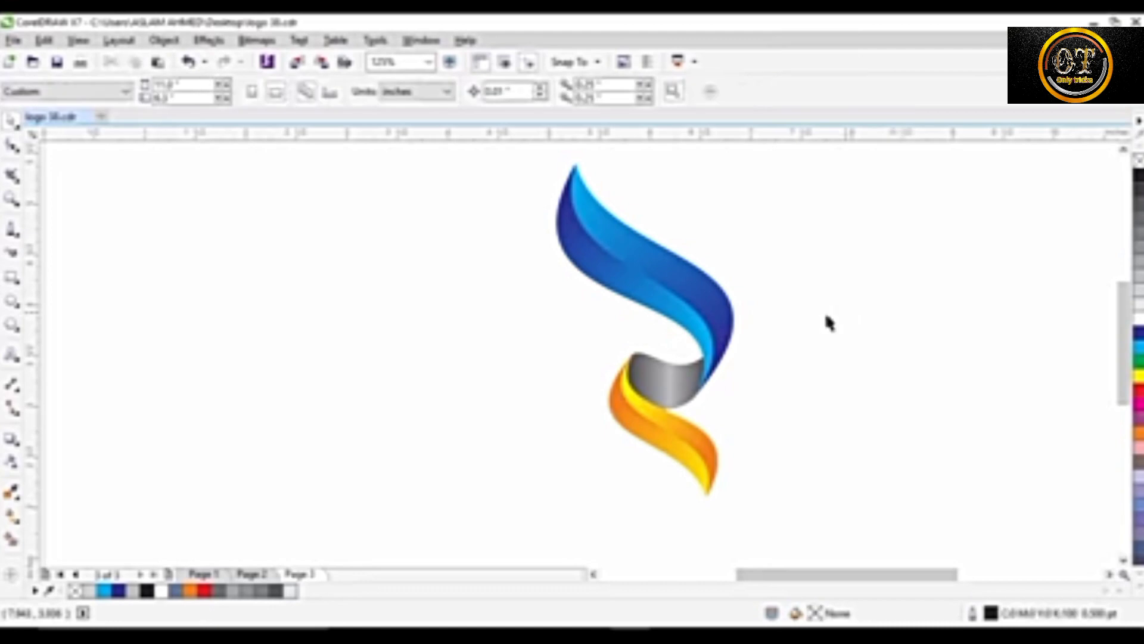
- Recolor the middle of the connecting shape's horizontal fountain fill to purple, keeping both ends black
scroll(776, 328, "down", 1)
scroll(724, 371, "up", 1)
left_click(724, 372)
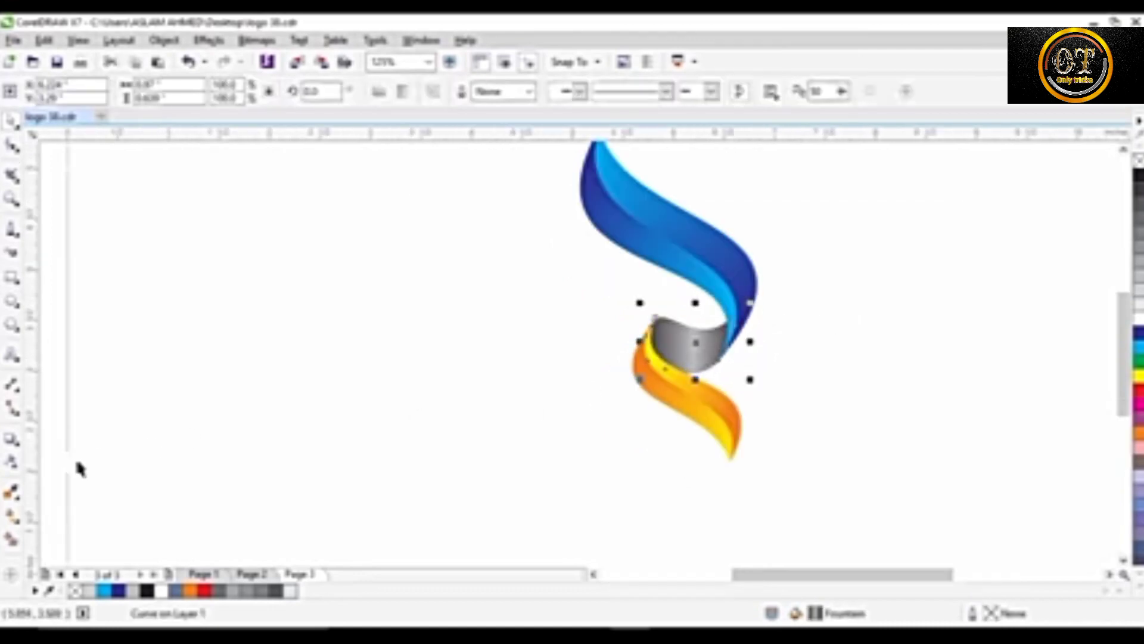
left_click(13, 516)
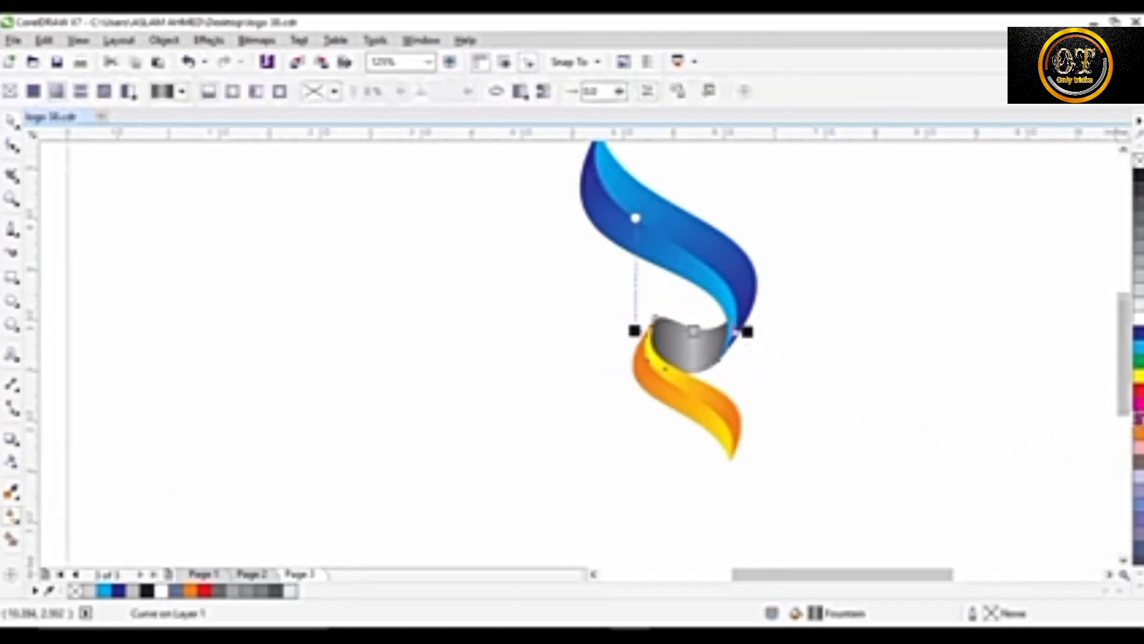
left_click_drag(692, 334, 692, 331)
scroll(691, 332, "up", 1)
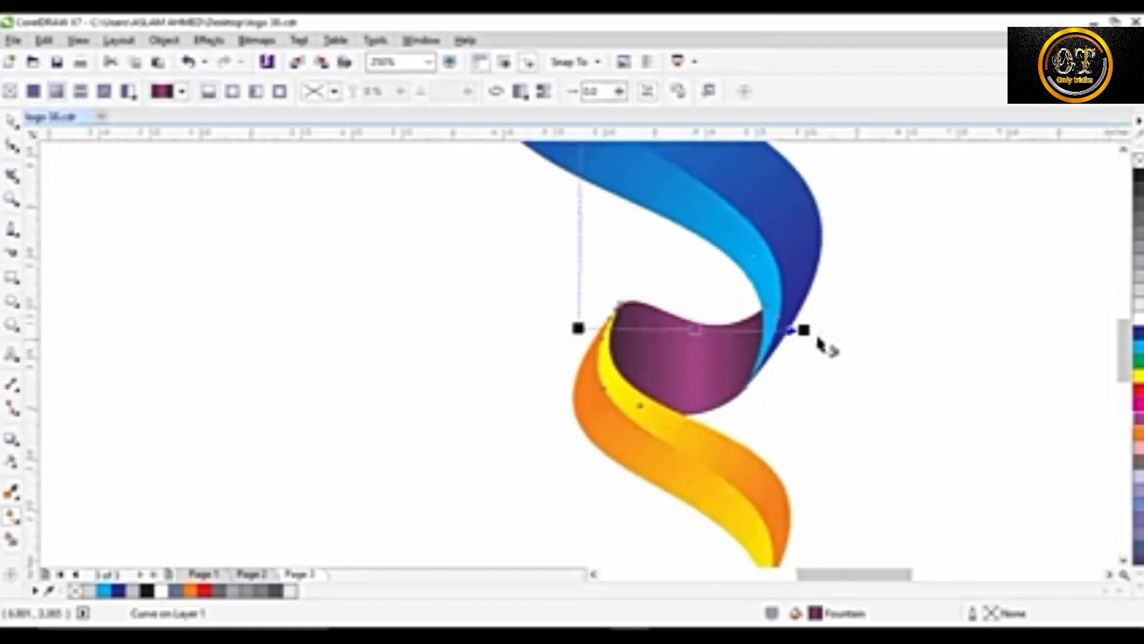
- Shorten the connecting shape's fountain fill so its left black end sits on the shape's edge beside the yellow strip
left_click(802, 329)
scroll(798, 328, "up", 2)
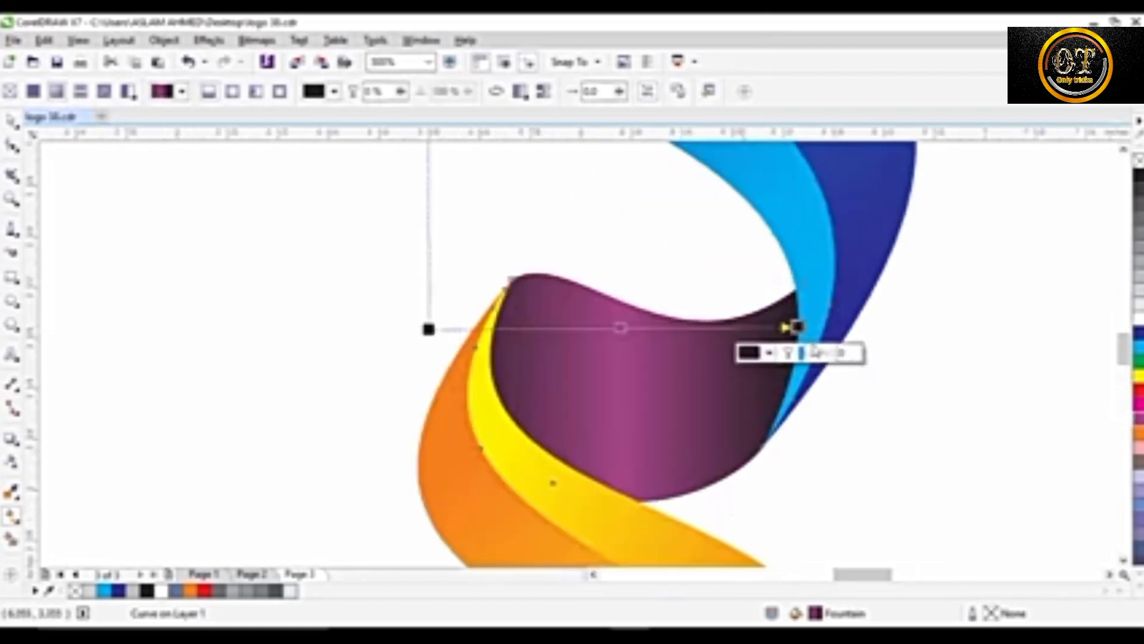
left_click_drag(428, 329, 493, 331)
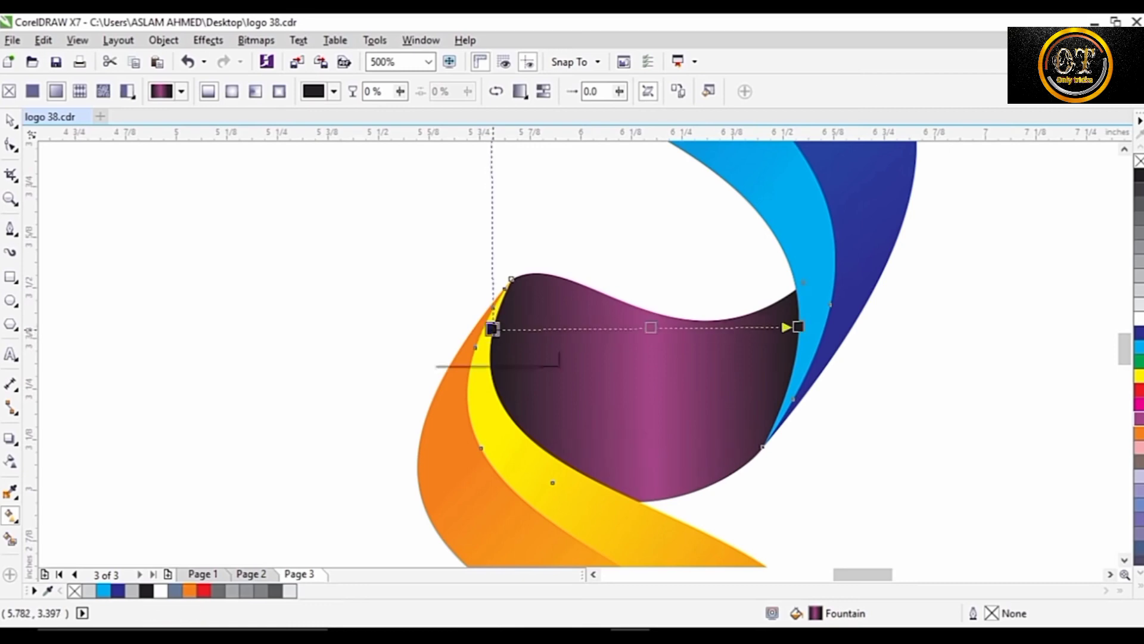
left_click(10, 119)
scroll(567, 297, "down", 4)
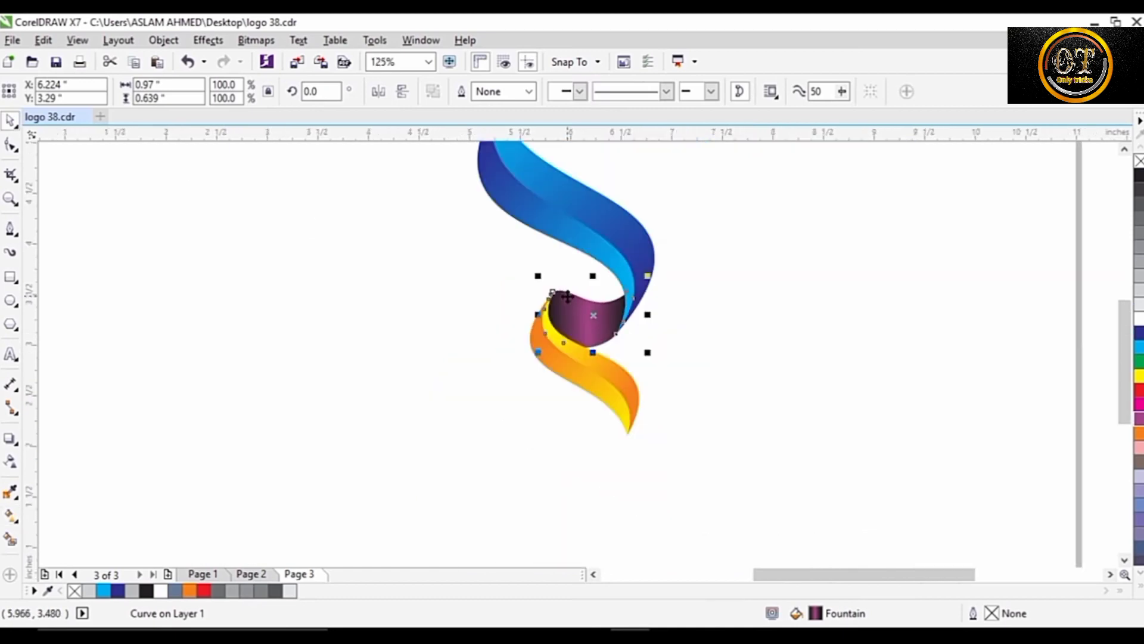
left_click(782, 296)
scroll(663, 298, "down", 3)
scroll(694, 380, "up", 3)
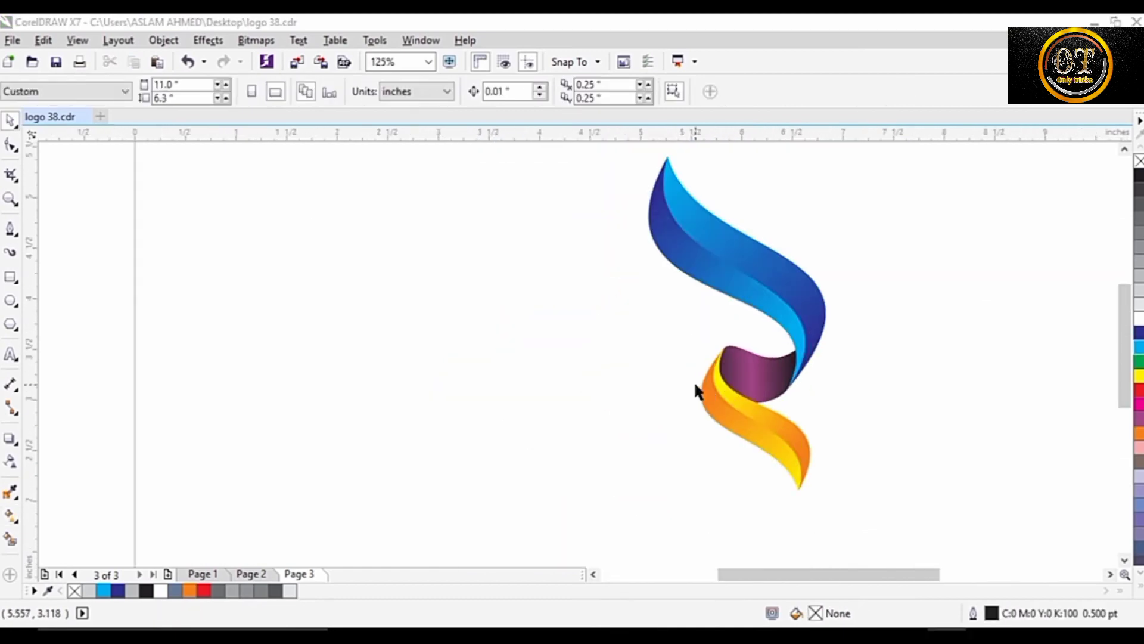
- Draw a circle about 0.84 inches in diameter in the empty area left of the logo and give it a black-and-white fountain fill
left_click(11, 300)
left_click_drag(334, 294, 399, 383)
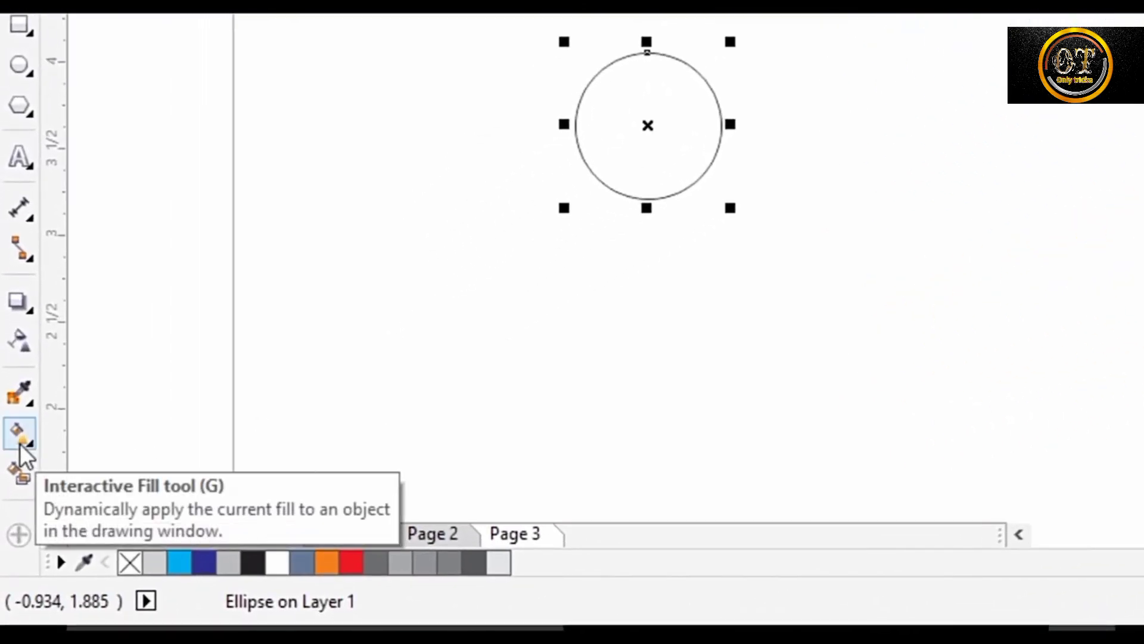
left_click(21, 443)
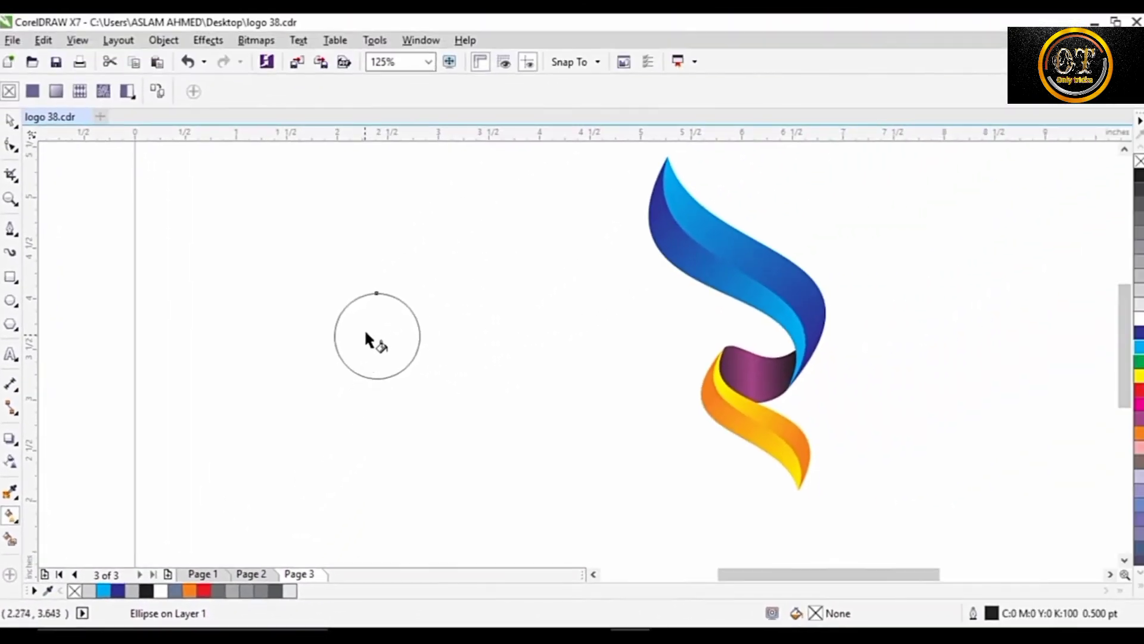
left_click_drag(419, 358, 416, 354)
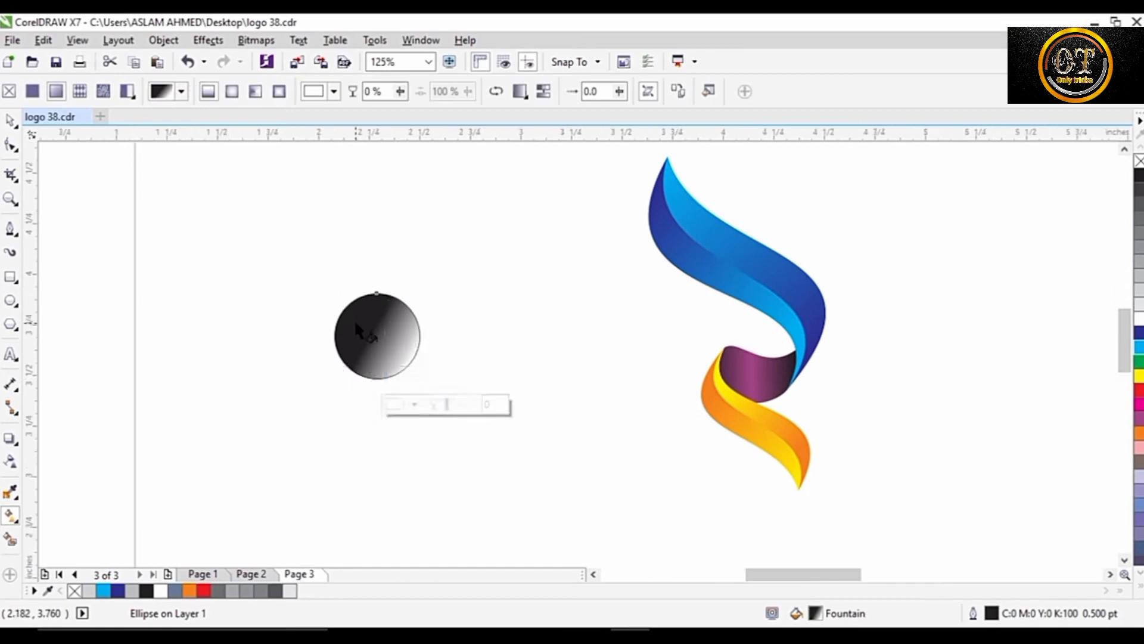
- Switch the circle's fill to an elliptical fountain fill with its white center at the circle's middle, and remove the outline
scroll(354, 320, "up", 1)
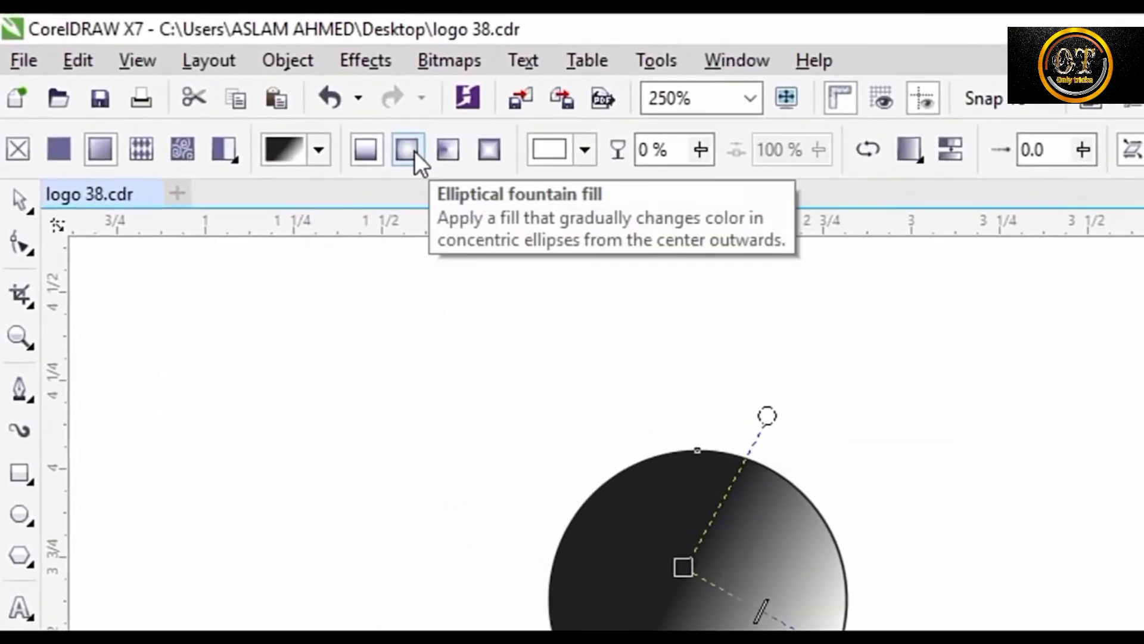
left_click(413, 151)
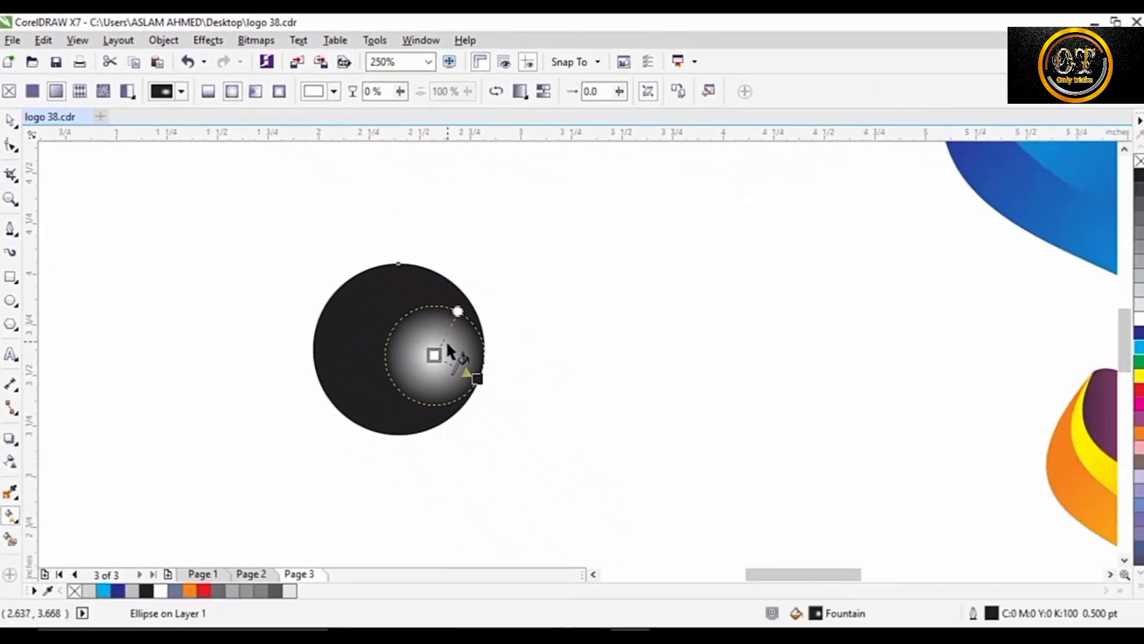
left_click_drag(431, 355, 397, 348)
key("space")
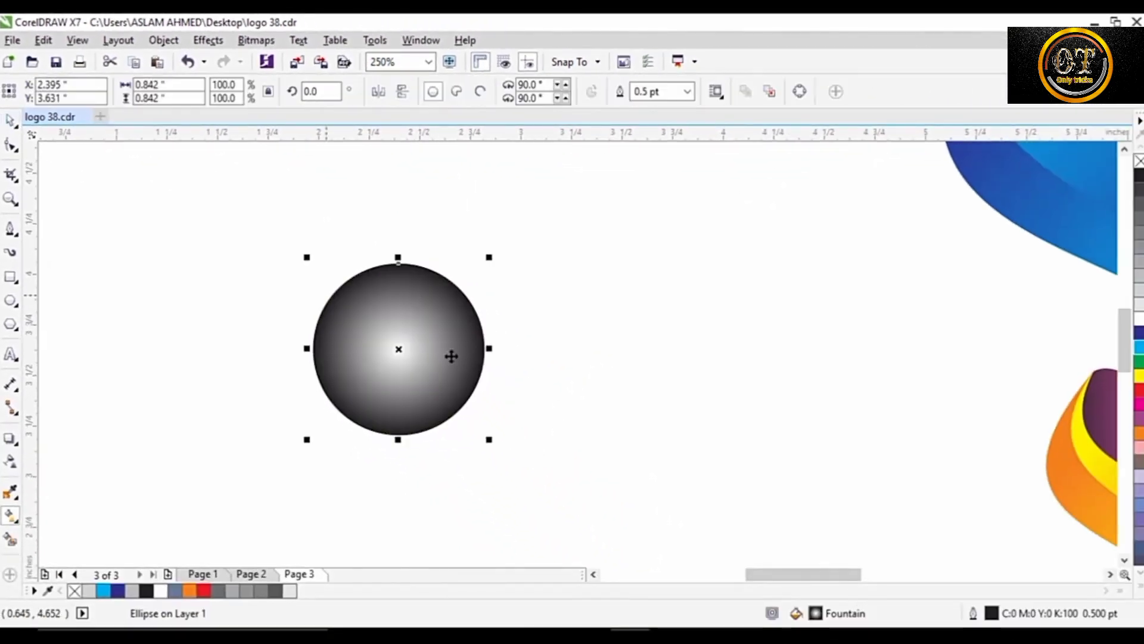
right_click(1139, 162)
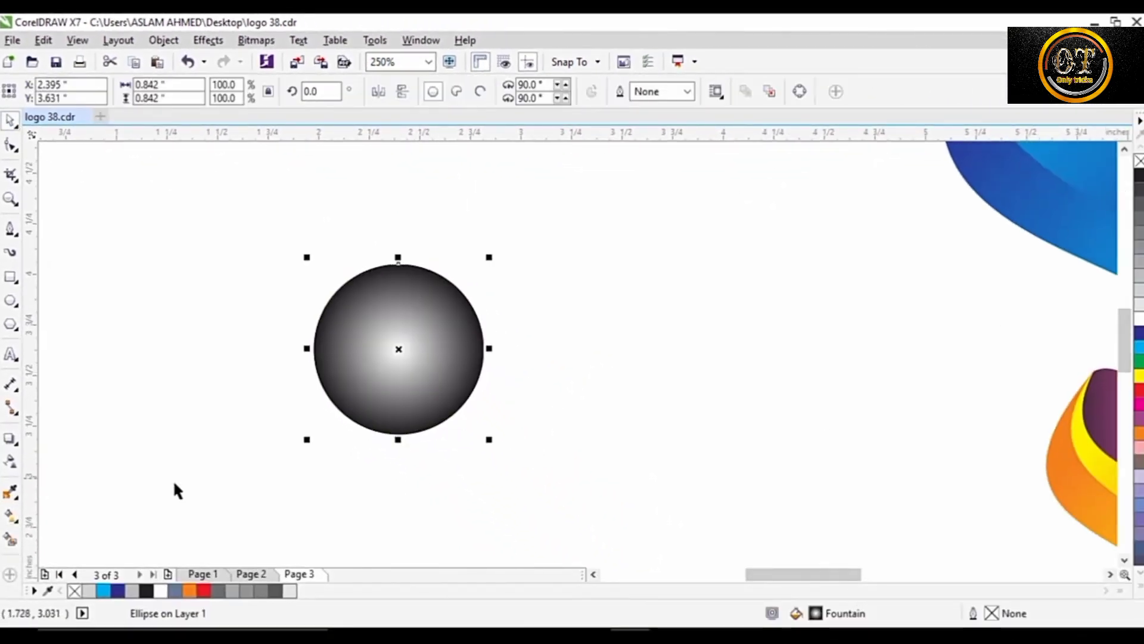
- Recolor the outer end of the circle's fountain fill to gray and add white and very light gray color nodes along the gradient
left_click(11, 517)
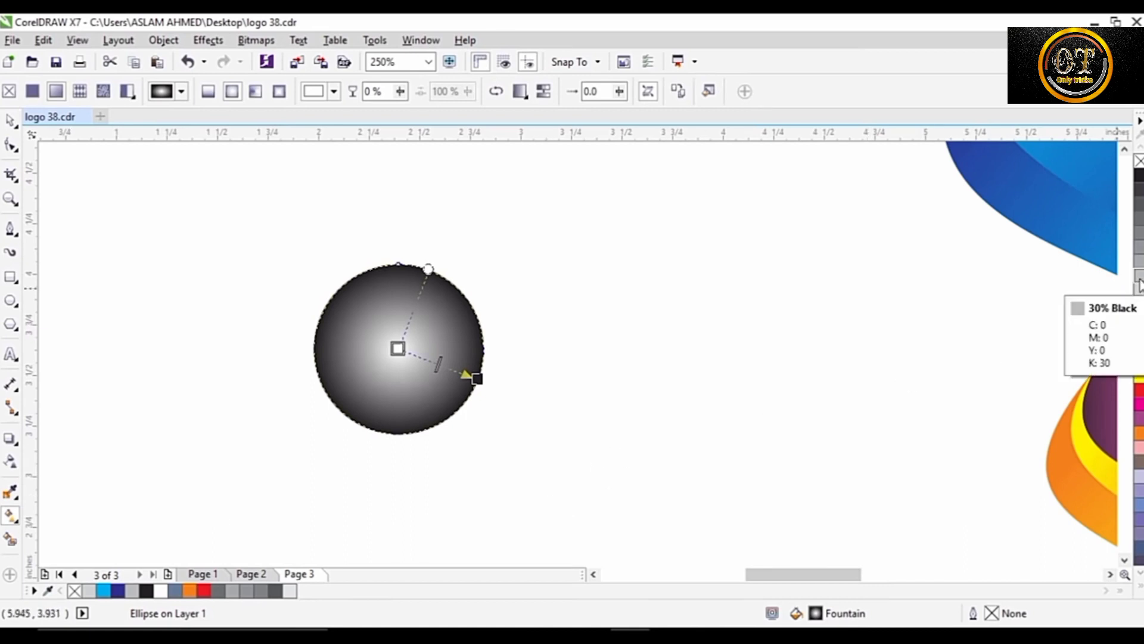
left_click_drag(1139, 267, 733, 354)
left_click_drag(477, 382, 476, 379)
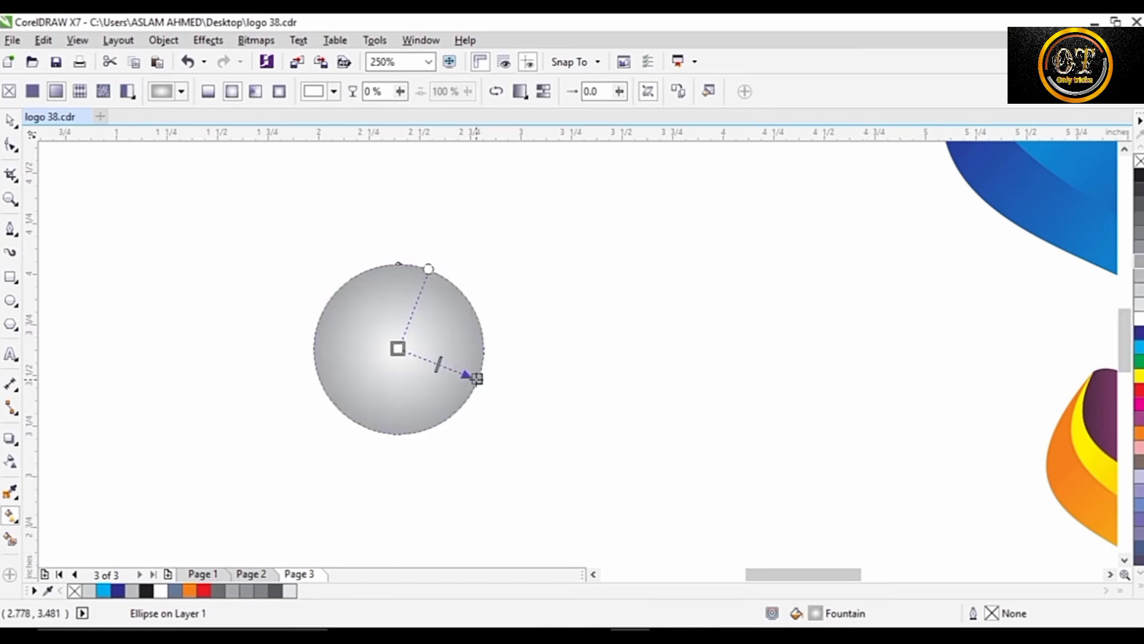
left_click_drag(1108, 297, 433, 369)
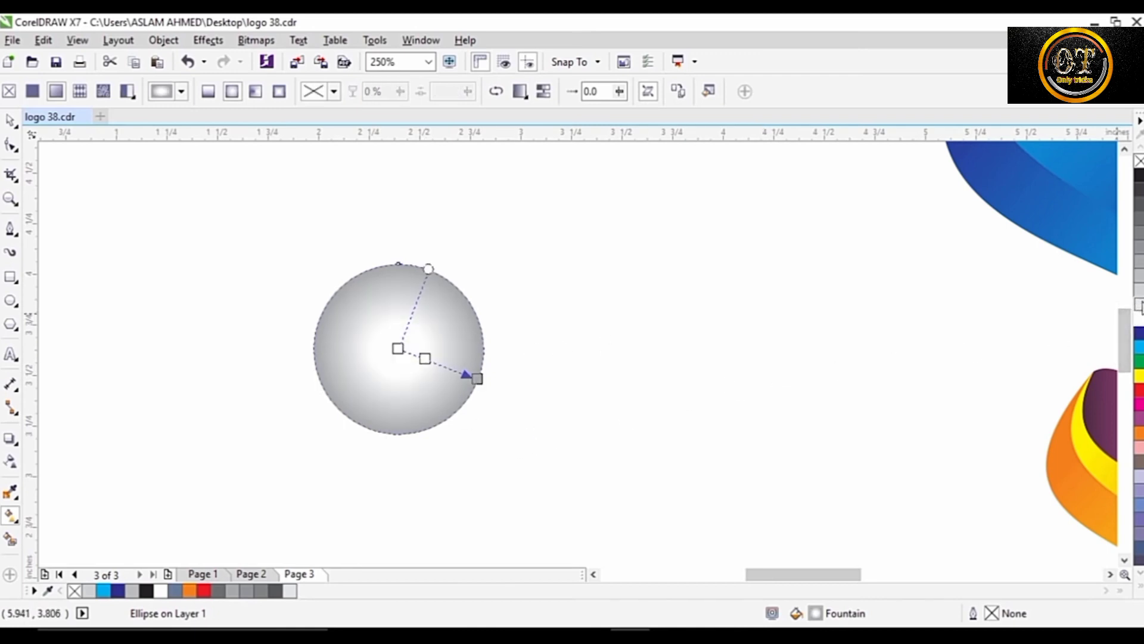
left_click_drag(1137, 306, 504, 385)
scroll(459, 371, "up", 1)
left_click_drag(504, 385, 495, 382)
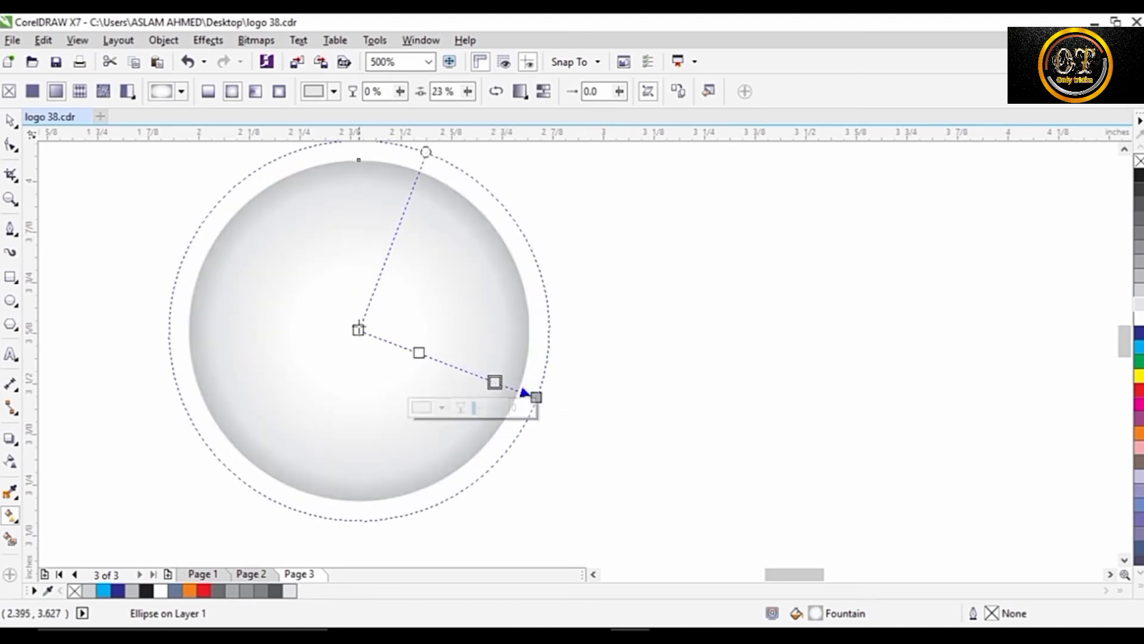
- Shade the circle like a sphere by moving the gradient center toward the upper part, shifting its nodes, and lightening the outer gray
left_click_drag(358, 330, 343, 267)
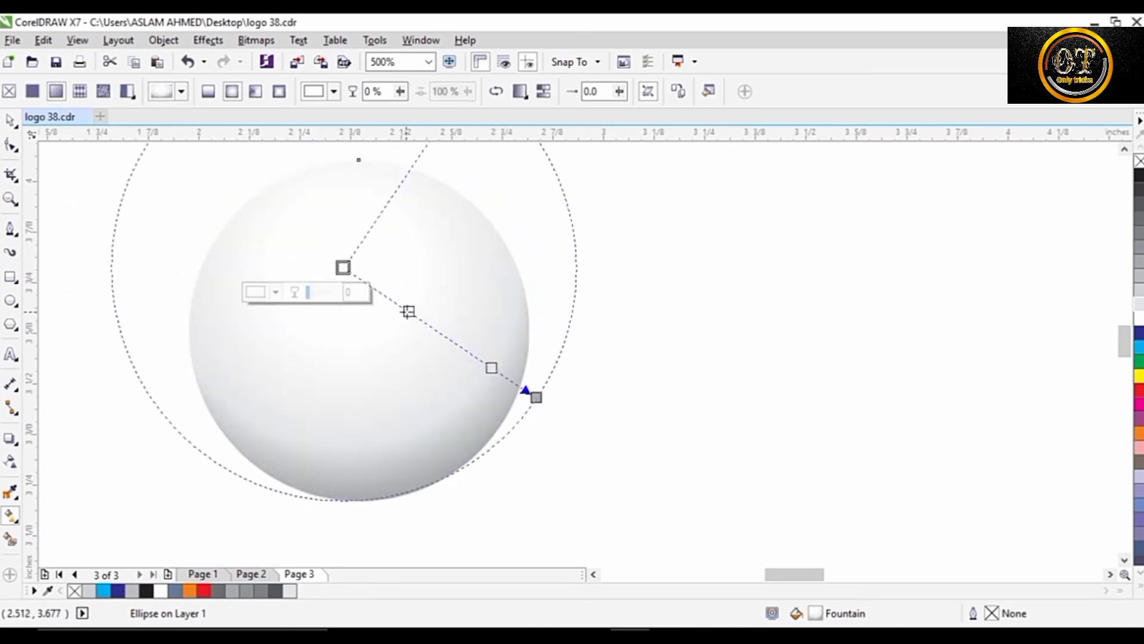
left_click_drag(408, 312, 359, 277)
left_click_drag(537, 397, 475, 424)
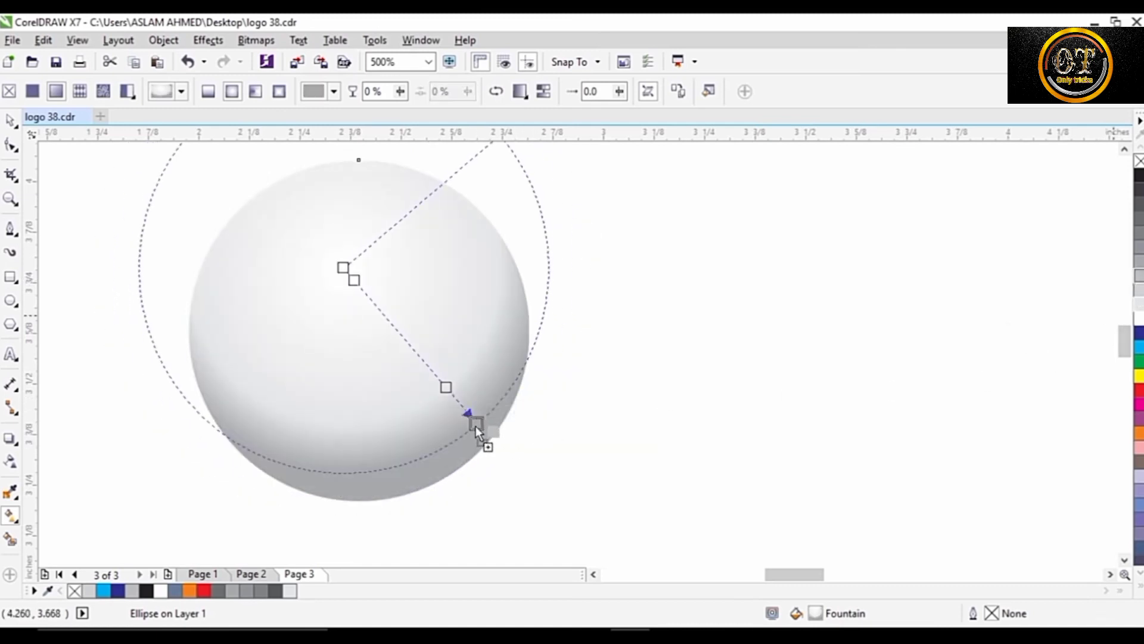
mouse_move(354, 279)
left_mouse_down()
mouse_move(363, 291)
mouse_move(350, 281)
mouse_move(351, 291)
left_mouse_up()
left_click_drag(476, 423, 479, 435)
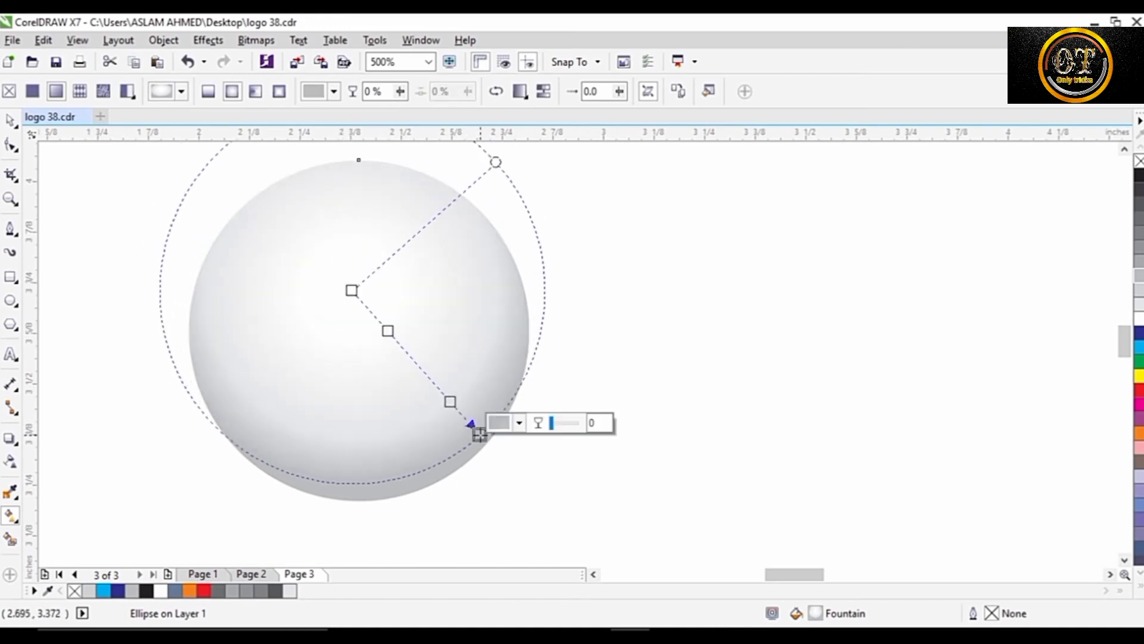
left_click_drag(388, 331, 396, 339)
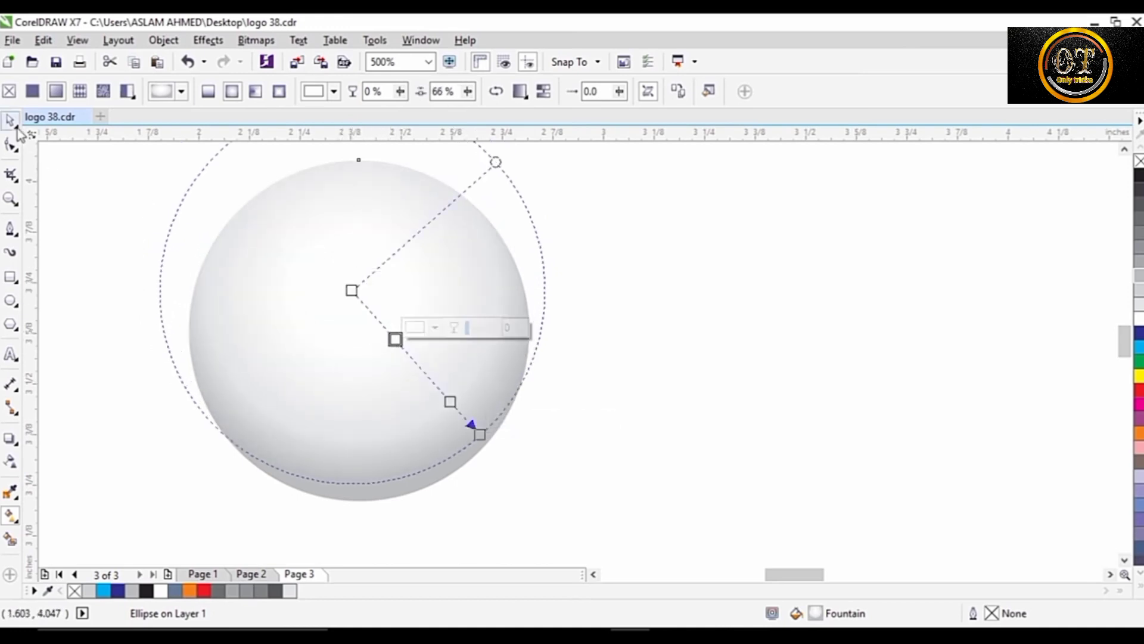
- Move the white sphere onto the purple connecting shape between the two leaves
left_click(13, 123)
scroll(391, 327, "down", 2)
left_click(428, 297)
scroll(451, 327, "down", 1)
scroll(561, 329, "up", 1)
left_click_drag(295, 323, 660, 357)
- Scale the sphere proportionally to about 0.66 inches and center it over the purple shape
scroll(661, 355, "up", 2)
left_click_drag(729, 465, 691, 427)
left_click_drag(614, 363, 648, 365)
scroll(645, 340, "down", 1)
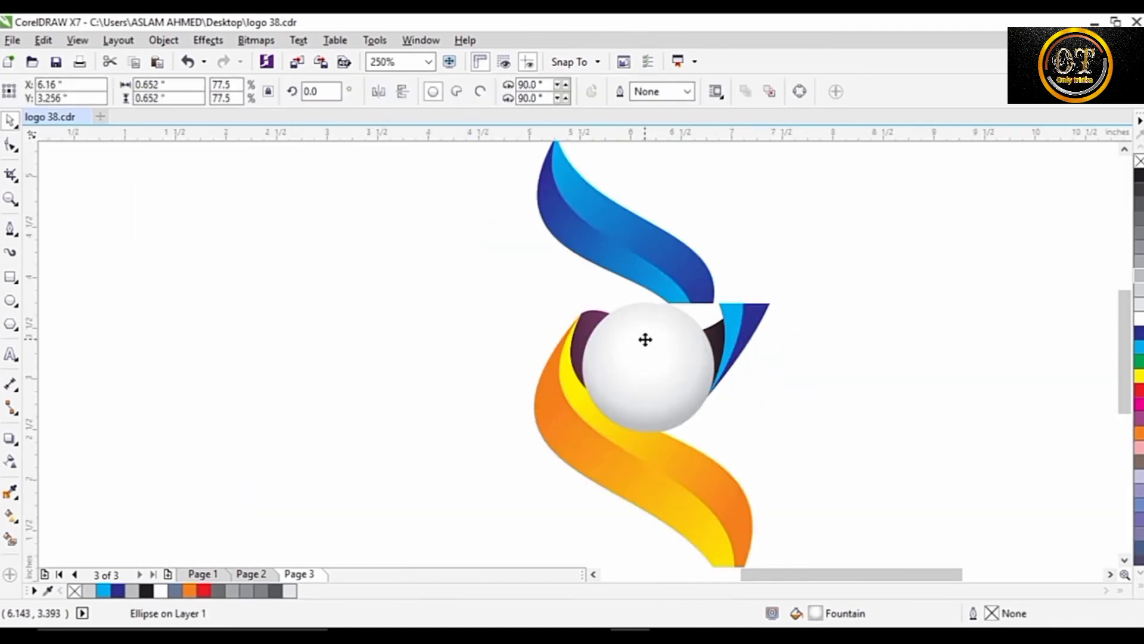
scroll(644, 343, "up", 1)
left_click_drag(576, 292, 574, 292)
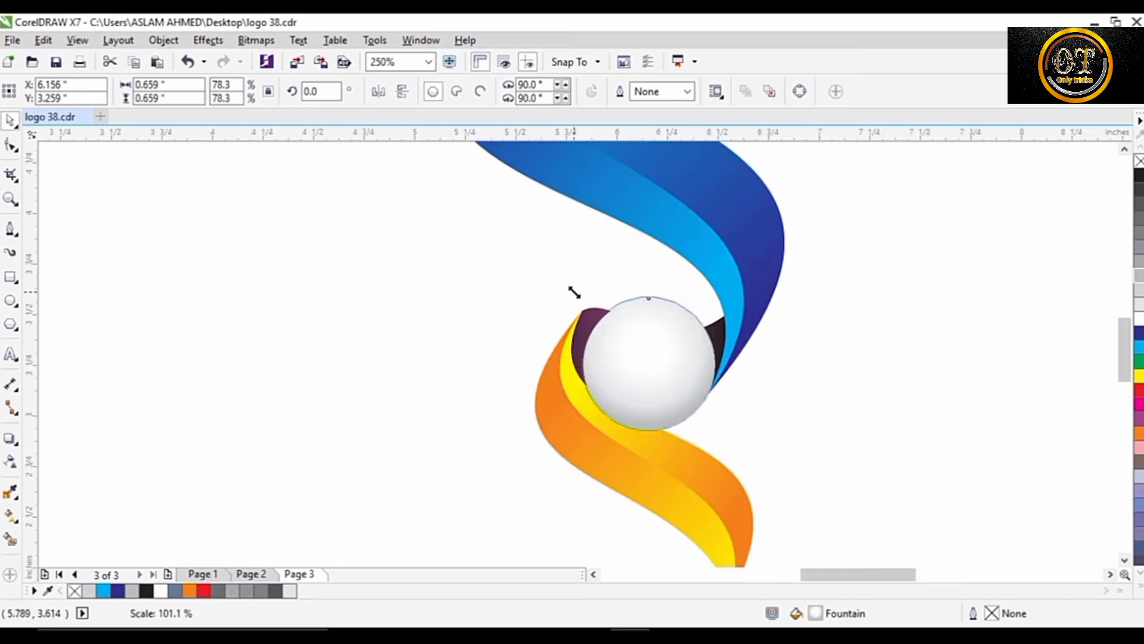
left_click_drag(649, 365, 657, 356)
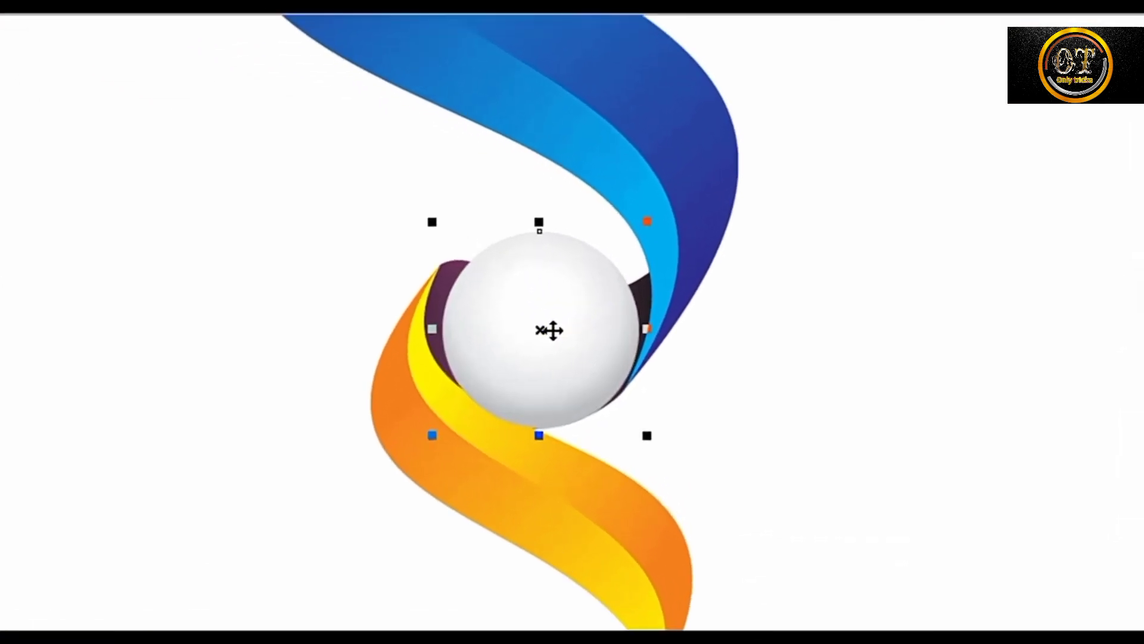
- Send the white sphere to the back of the page, behind both leaves
right_click(549, 331)
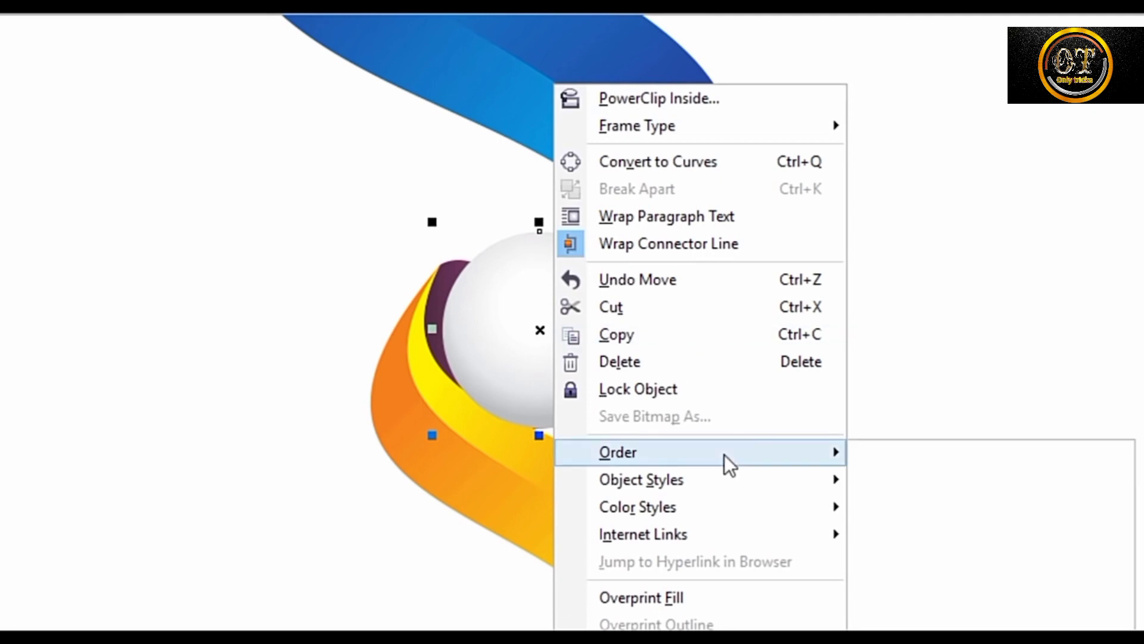
mouse_move(724, 454)
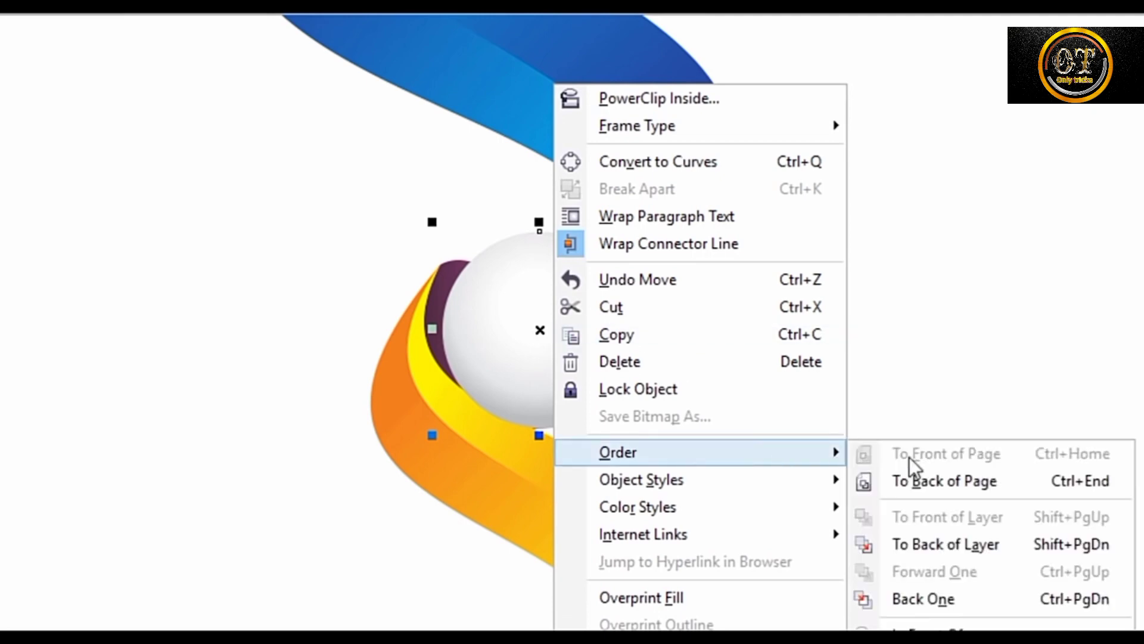
left_click(985, 491)
left_click(955, 419)
- Send the purple connecting shape to the back of the page, behind the sphere, leaving it in its original position
left_click_drag(520, 354, 282, 251)
key("ctrl+z")
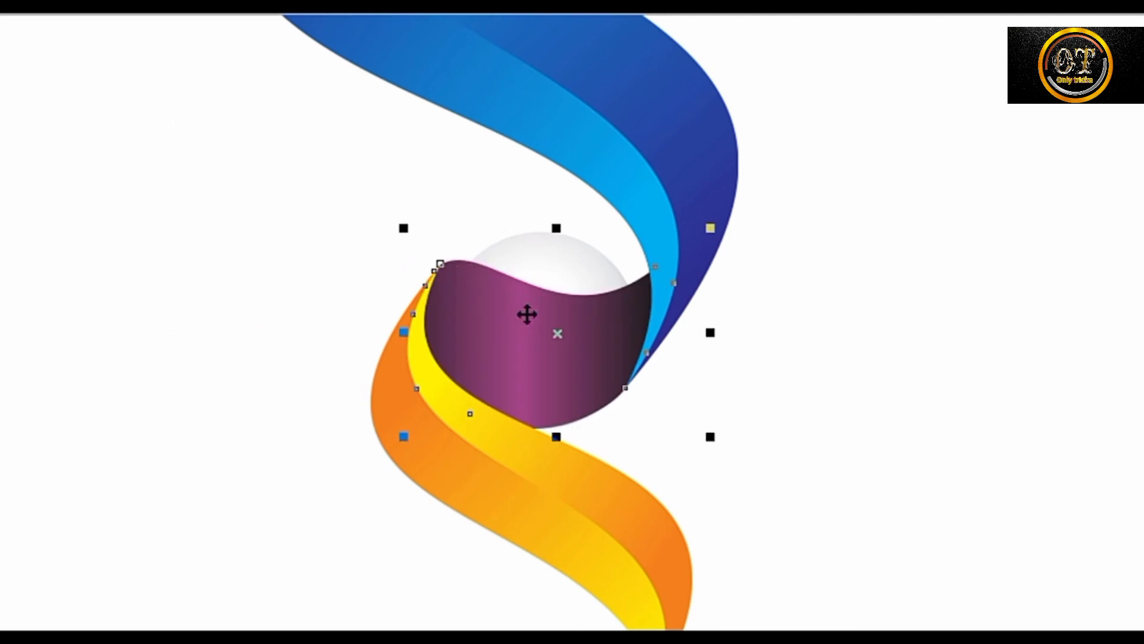
right_click(527, 314)
mouse_move(739, 453)
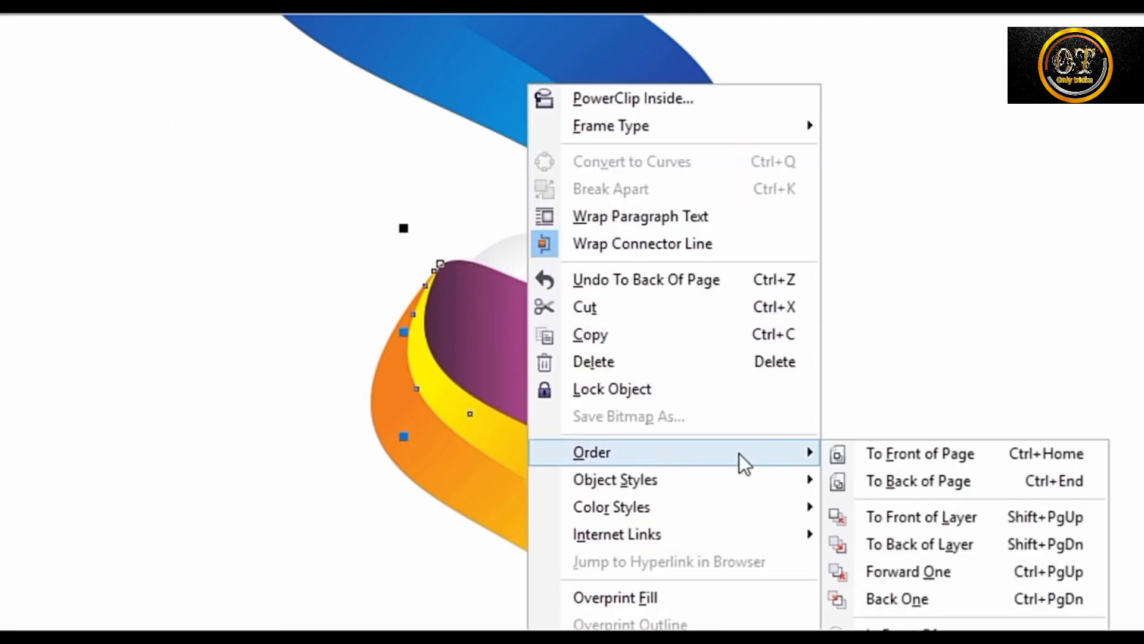
left_click(950, 481)
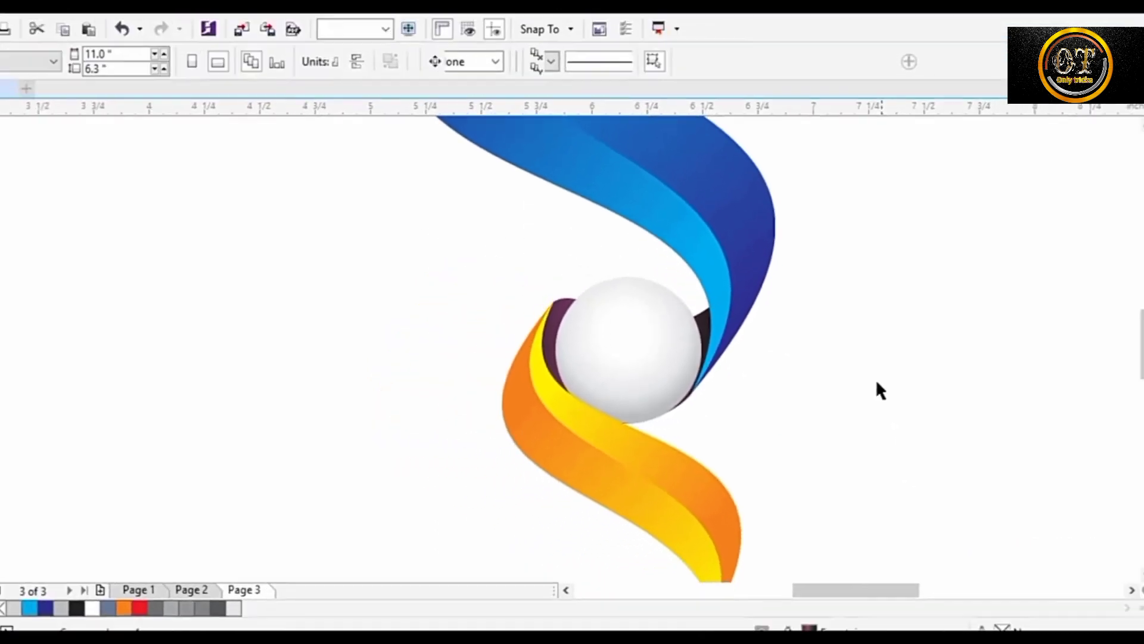
- Enlarge the sphere to about 0.7 inches and shift it slightly down and left to fit between the leaves
left_click(639, 352)
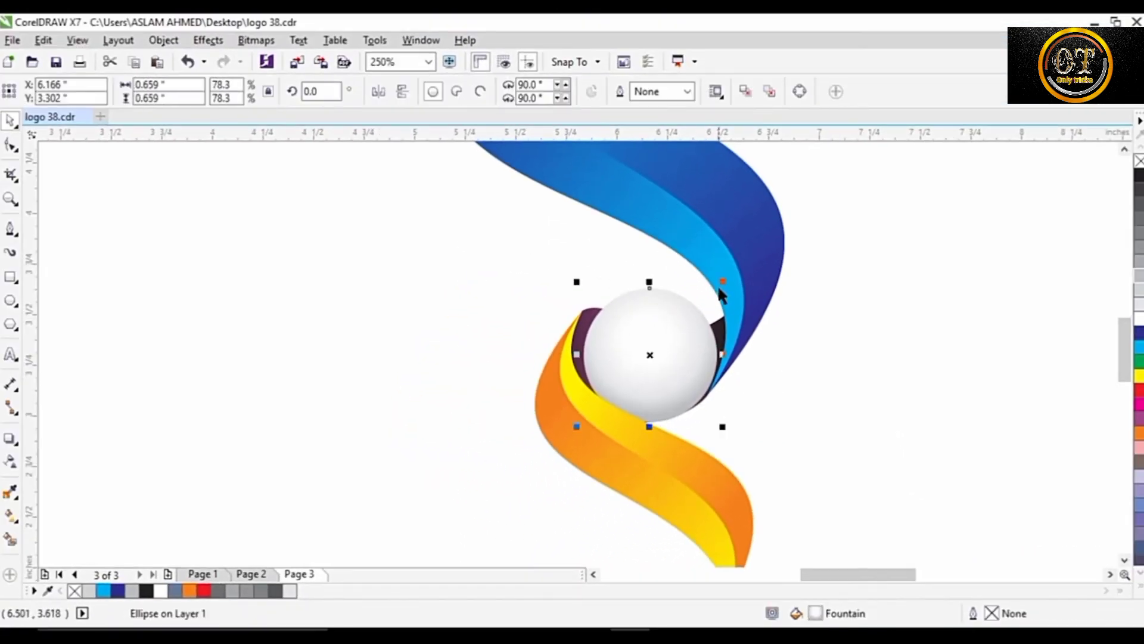
left_click_drag(706, 269, 712, 262)
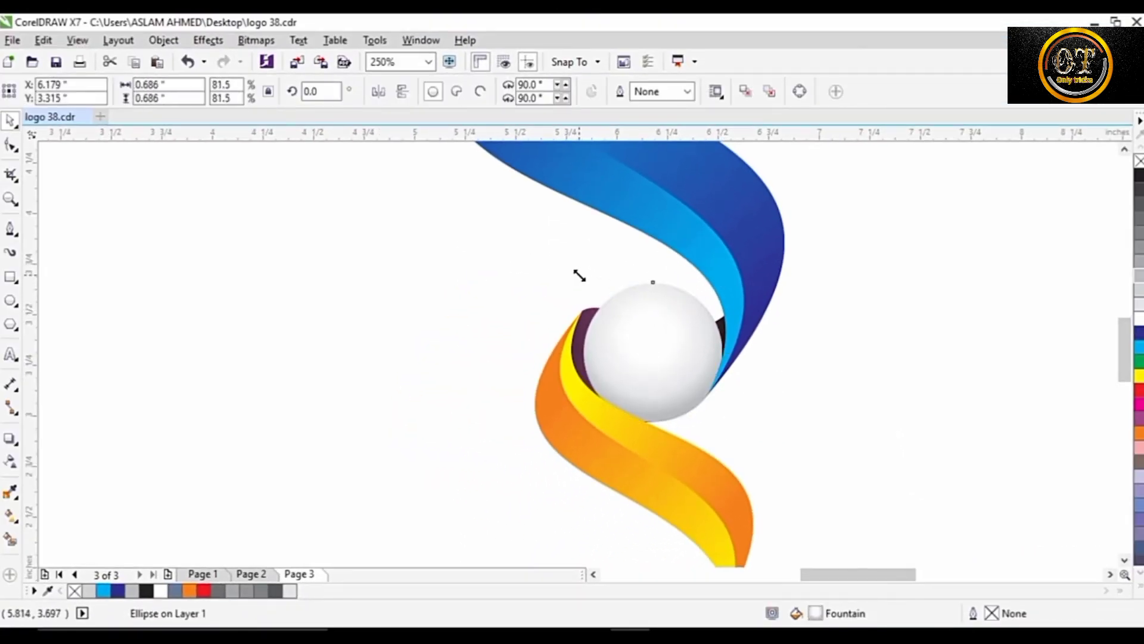
left_click_drag(580, 275, 572, 271)
scroll(666, 322, "up", 4)
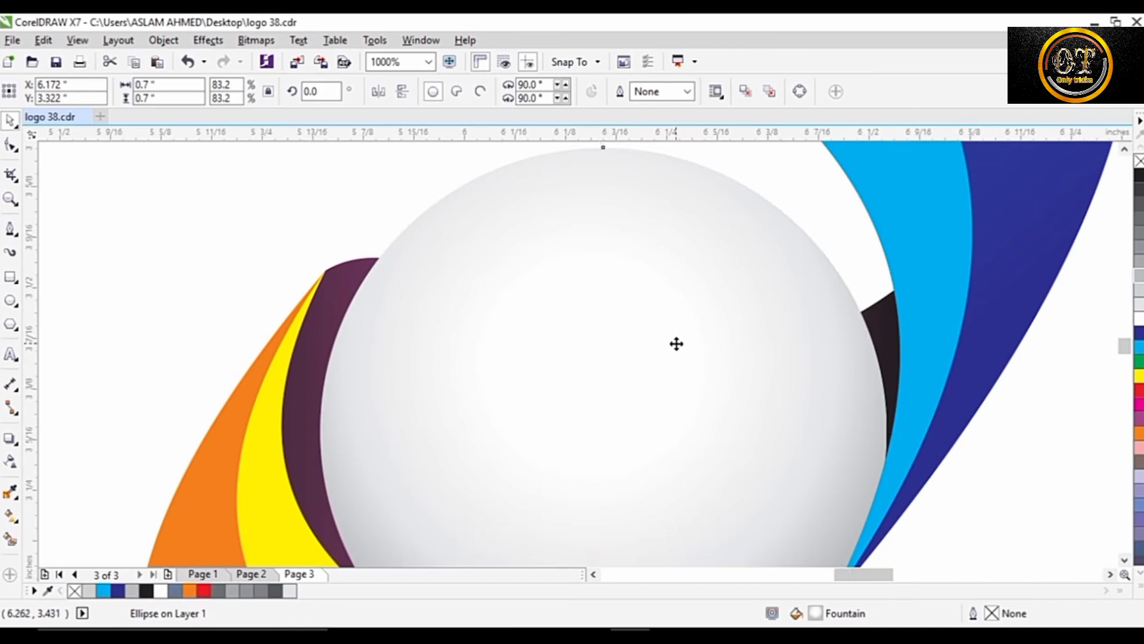
scroll(676, 344, "down", 2)
left_click_drag(672, 355, 664, 367)
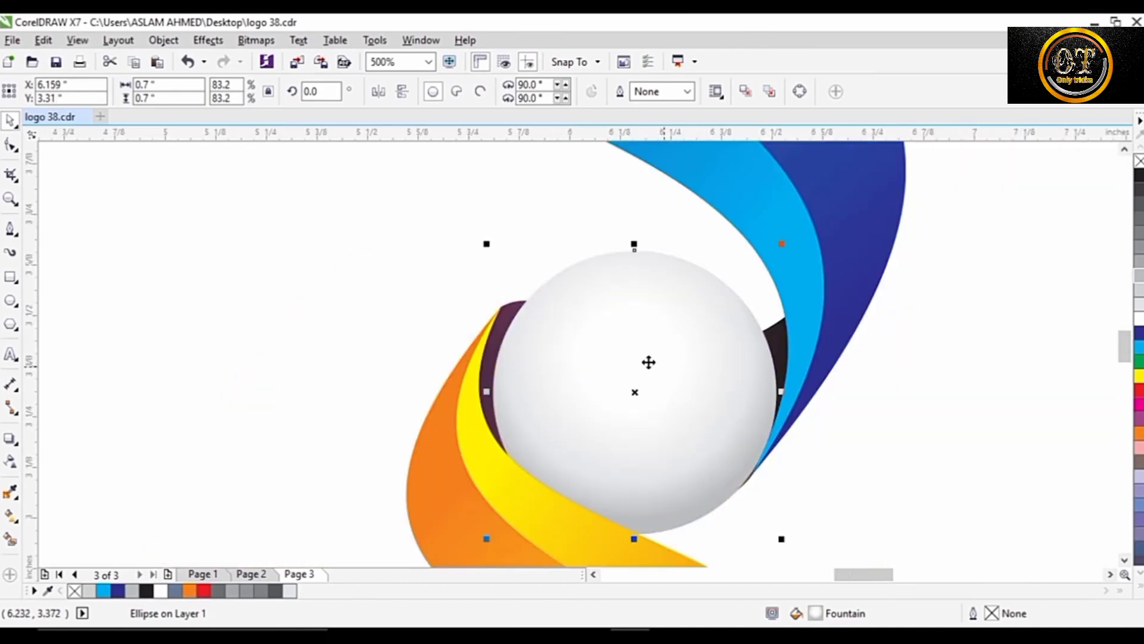
scroll(633, 356, "down", 4)
left_click(746, 316)
- Select the whole logo, move it toward the left half of the page, and enlarge it proportionally
scroll(621, 315, "down", 2)
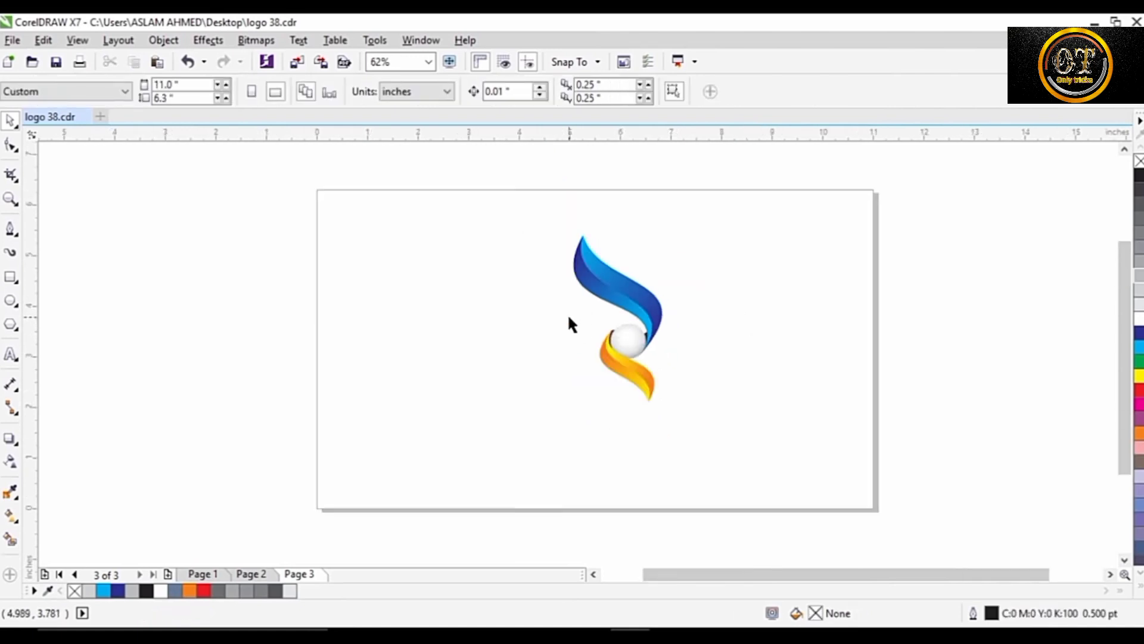
scroll(567, 312, "up", 2)
scroll(567, 312, "down", 2)
left_click_drag(511, 218, 695, 434)
left_click_drag(662, 337, 548, 329)
left_click(630, 312)
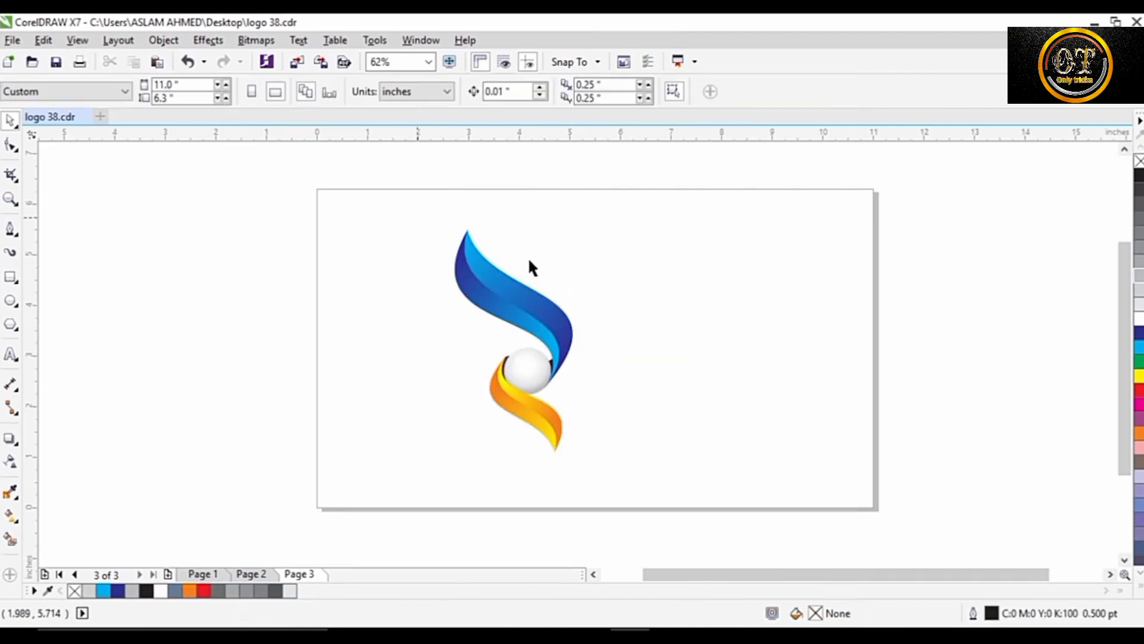